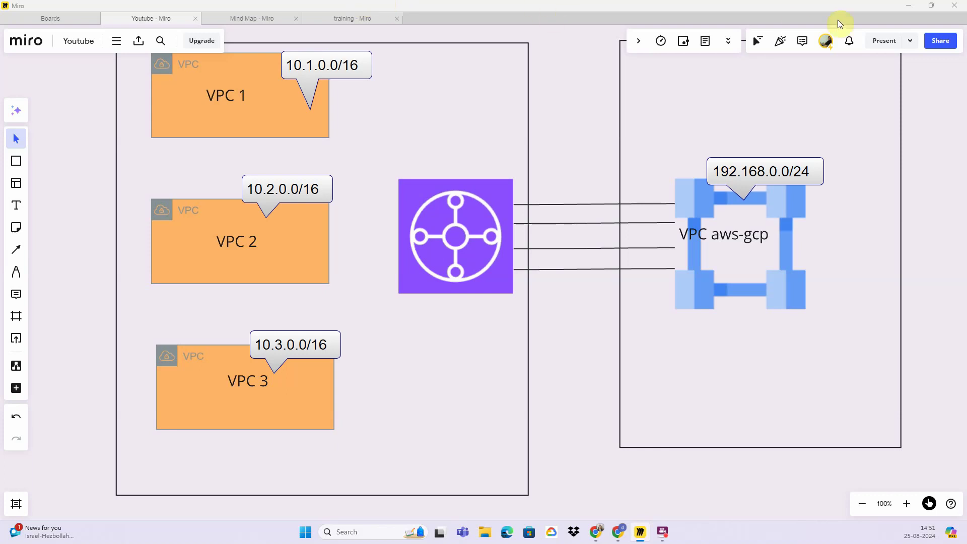
pyautogui.click(288, 124)
pyautogui.click(274, 246)
pyautogui.doubleClick(264, 378)
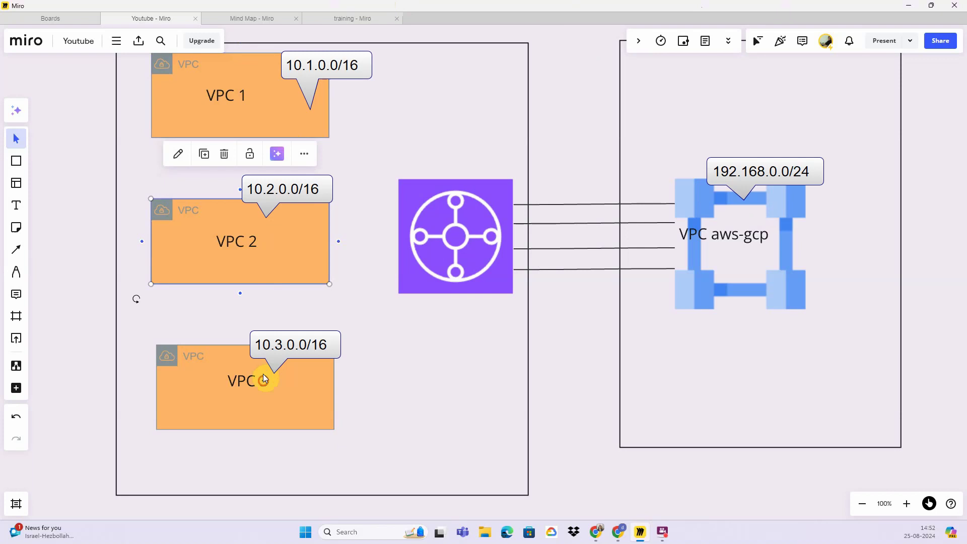
pyautogui.click(451, 222)
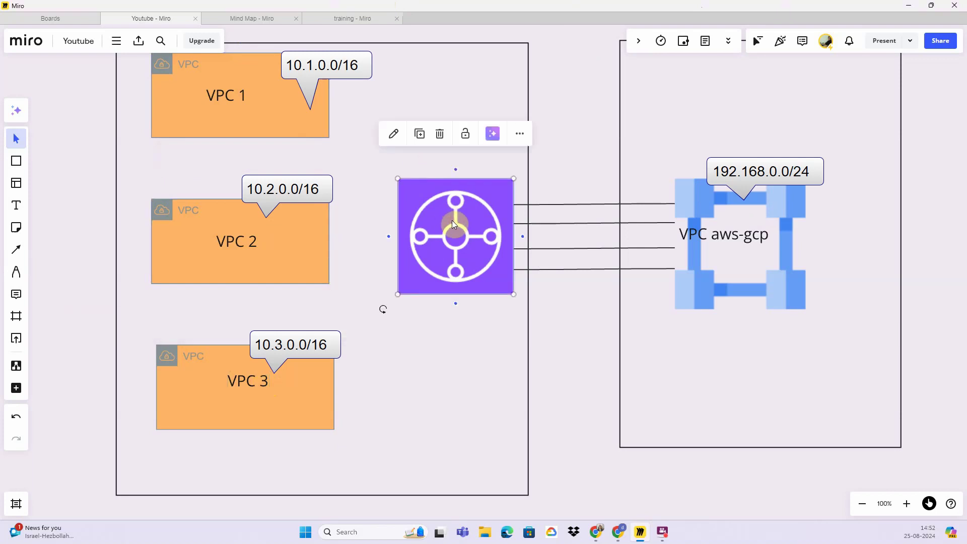
# Step: Draw connector lines from VPC 1, VPC 2 and VPC 3 to the purple transit gateway icon in the diagram
pyautogui.click(320, 105)
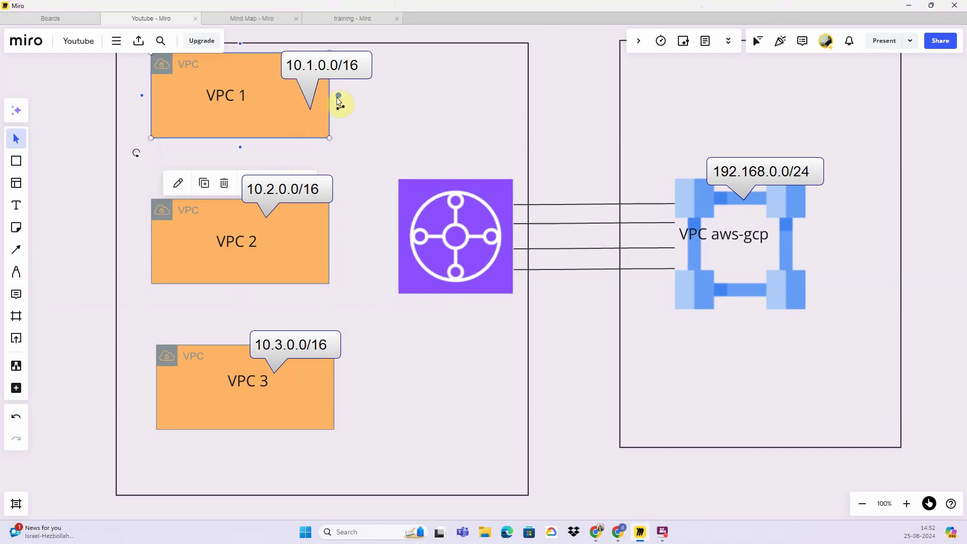
pyautogui.moveTo(338, 99); pyautogui.dragTo(422, 179)
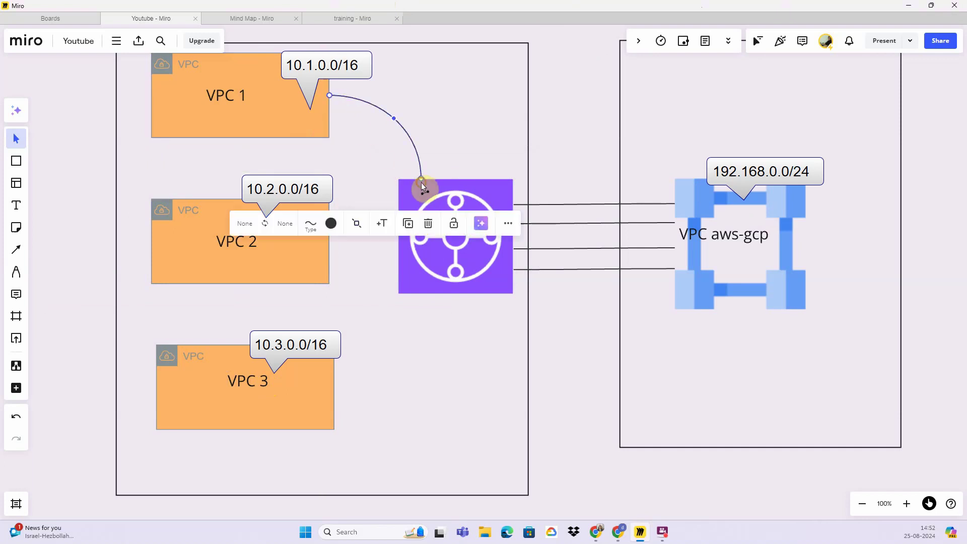
pyautogui.click(271, 257)
pyautogui.moveTo(339, 244); pyautogui.dragTo(396, 242)
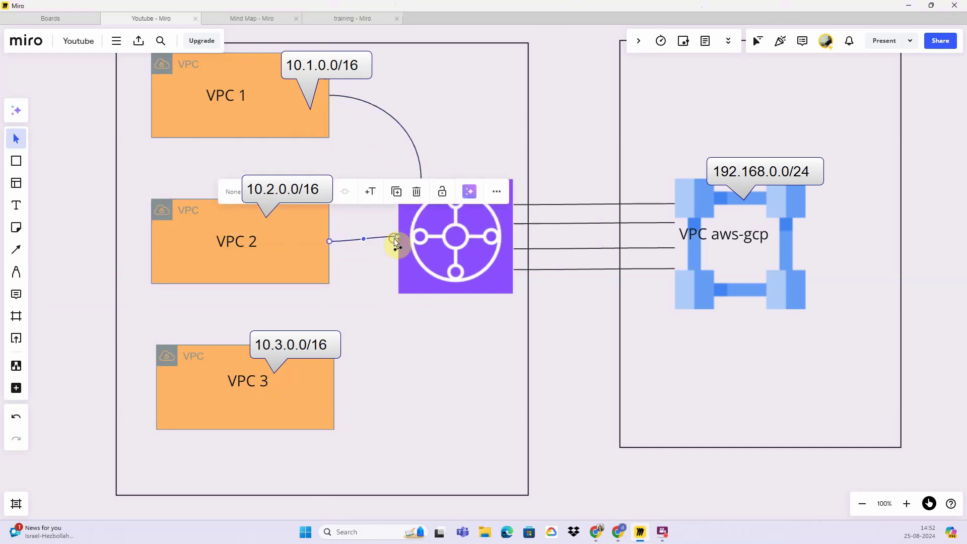
pyautogui.click(275, 422)
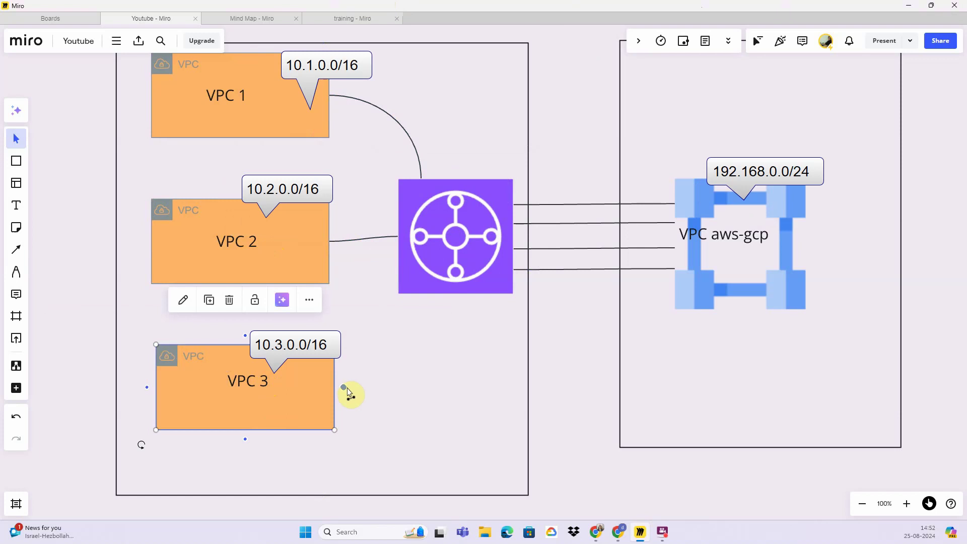
pyautogui.moveTo(342, 388); pyautogui.dragTo(409, 292)
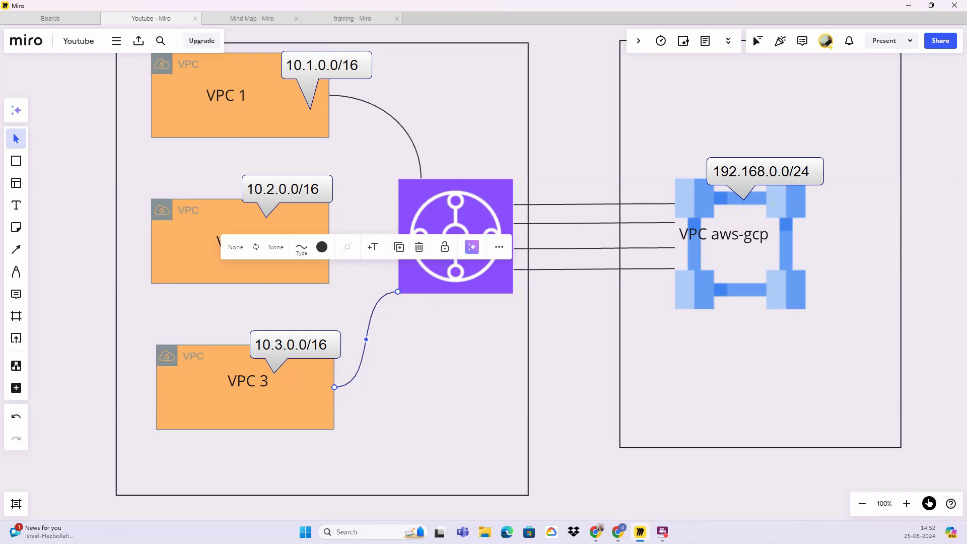
# Step: Switch to the AWS console to view the VPC list, and inspect the aws-gcp network's details in Google Cloud
pyautogui.hotkey('alt', 'Tab')
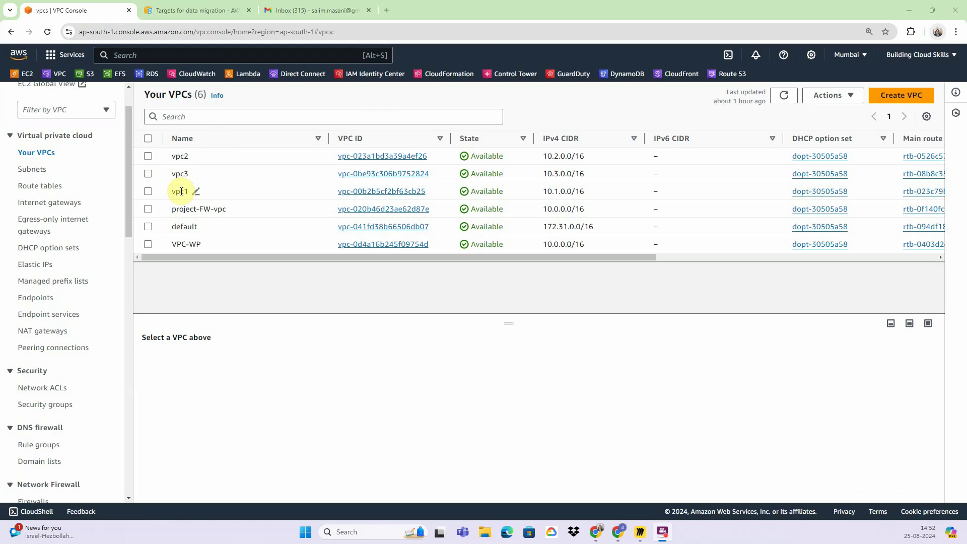
pyautogui.hotkey('alt', 'Tab')
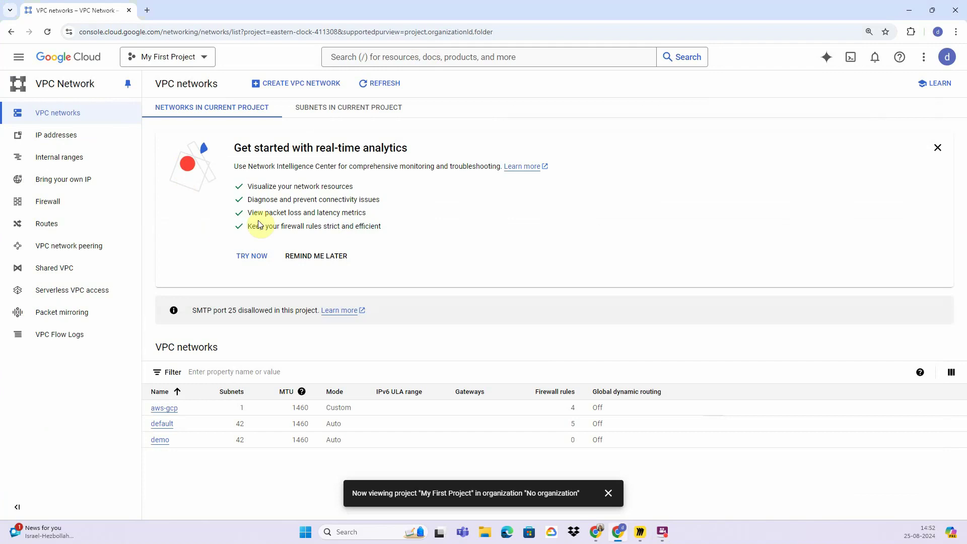
pyautogui.click(162, 415)
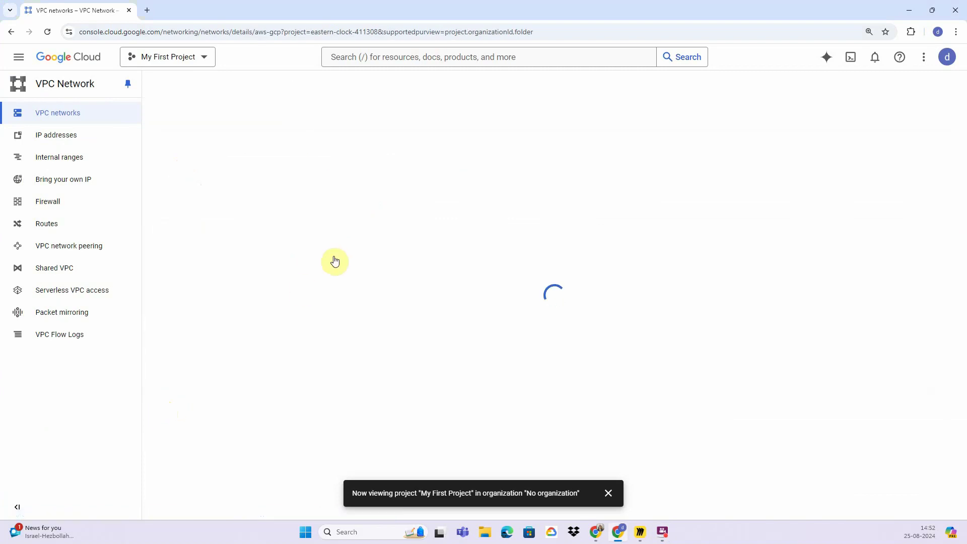
pyautogui.click(248, 137)
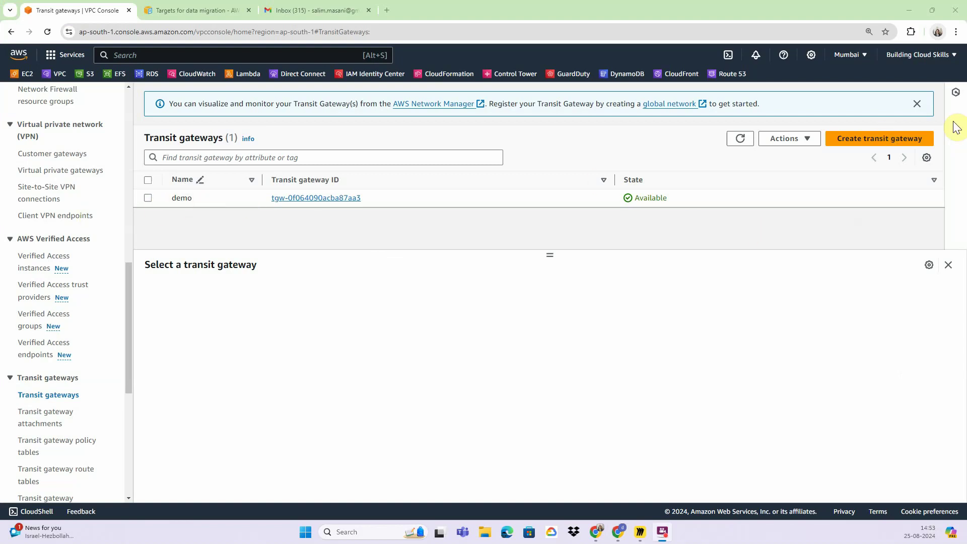
# Step: Review the options for creating a transit gateway in AWS and examine the details of the existing demo gateway
pyautogui.click(893, 141)
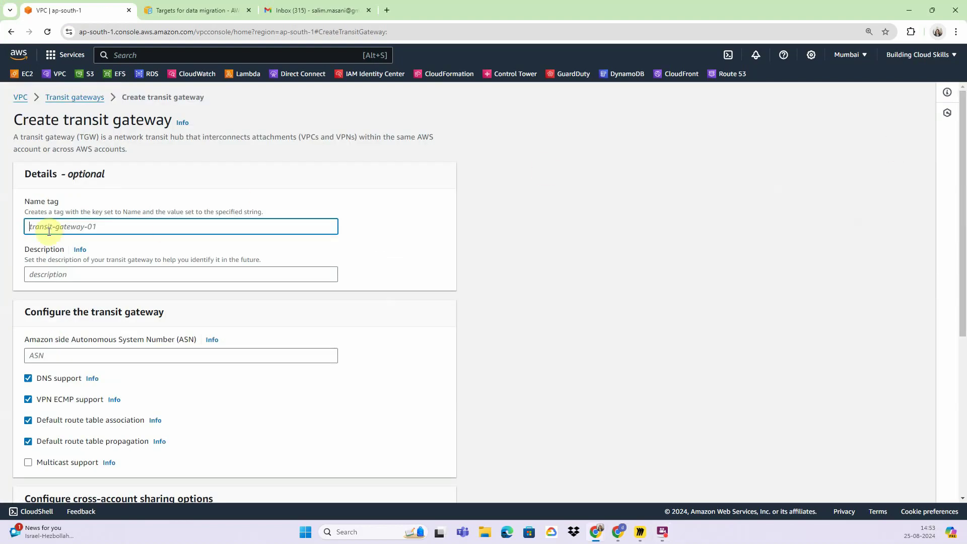
pyautogui.scroll(-3, 276, 272)
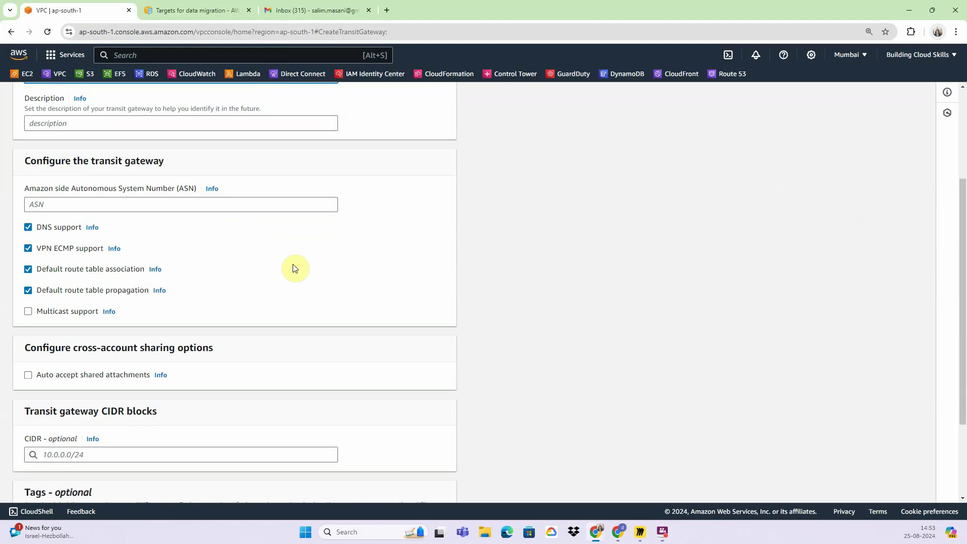
pyautogui.scroll(-3, 294, 267)
pyautogui.scroll(3, 295, 267)
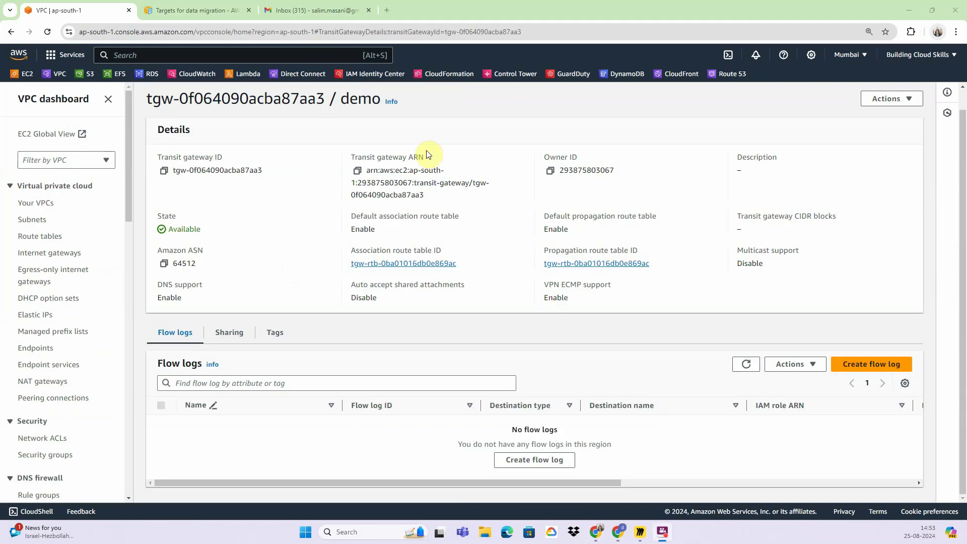
pyautogui.scroll(1, 315, 189)
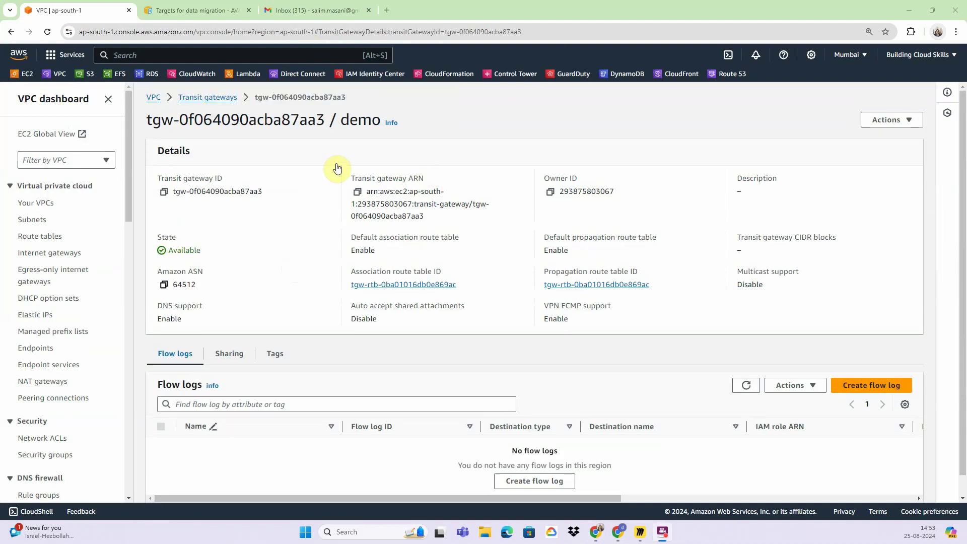
pyautogui.scroll(-1, 113, 341)
# Step: Start a new transit gateway attachment with the name tag vp1 and select the demo transit gateway
pyautogui.scroll(-3, 114, 342)
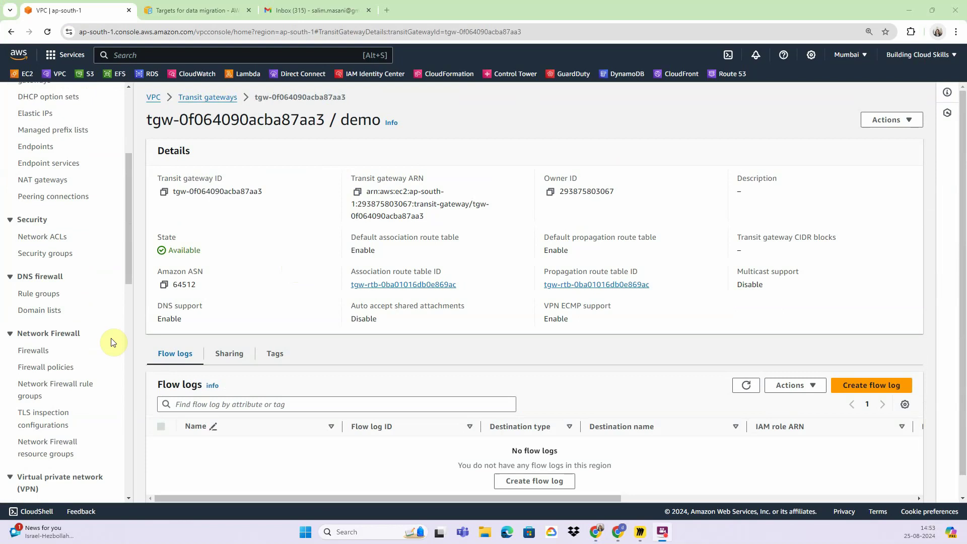
pyautogui.scroll(-4, 113, 342)
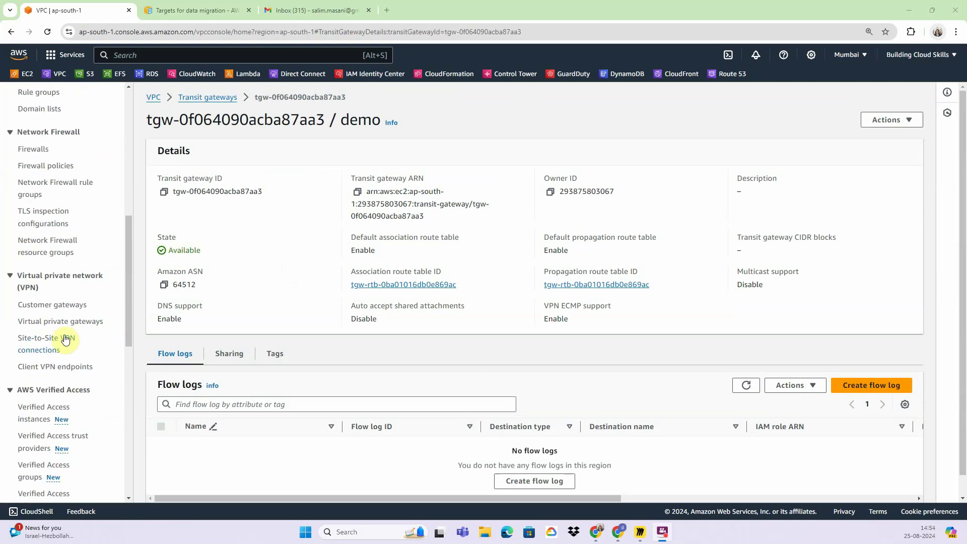
pyautogui.scroll(-4, 61, 309)
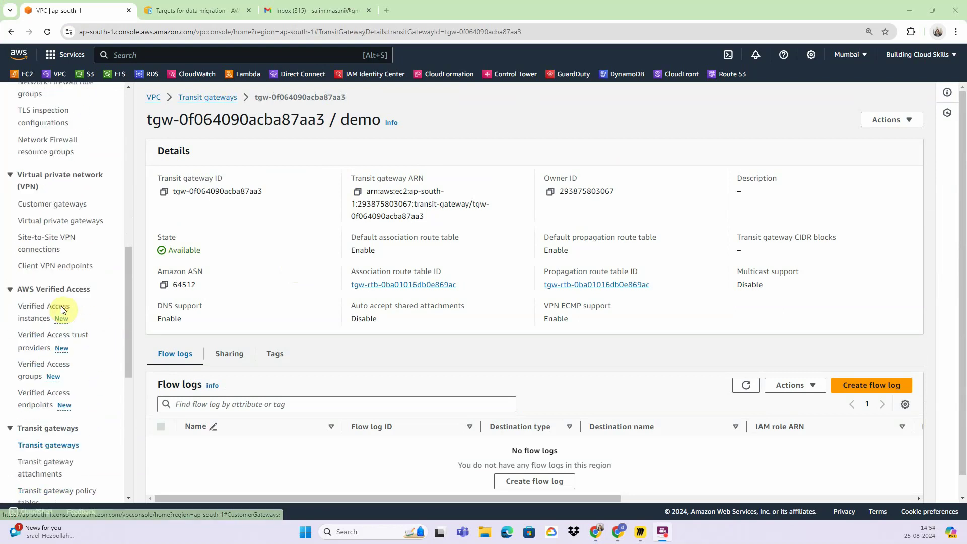
pyautogui.click(51, 375)
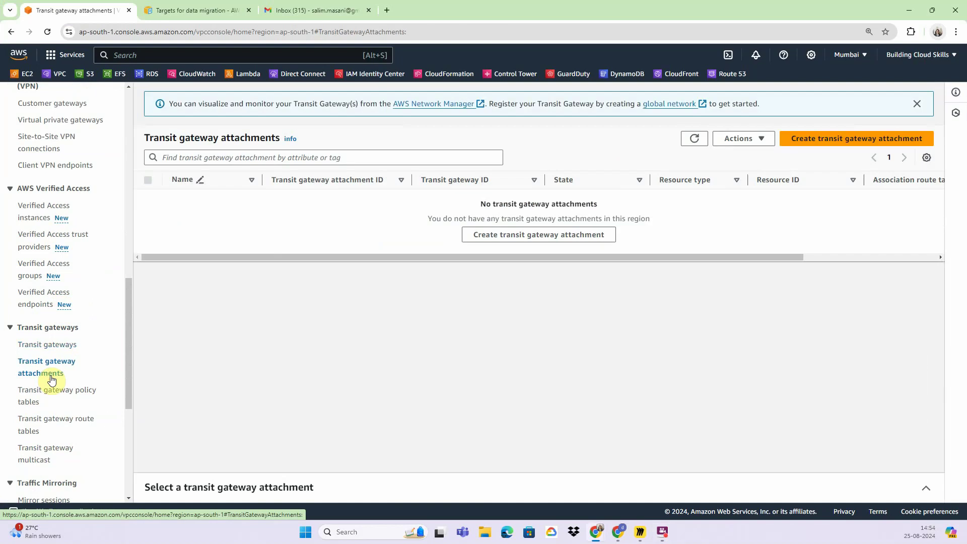
pyautogui.click(534, 234)
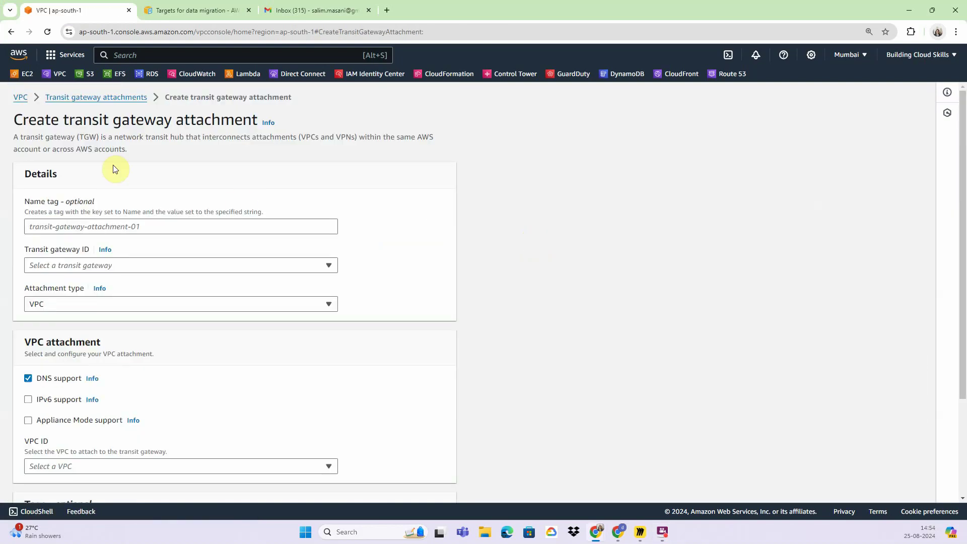
pyautogui.click(115, 226)
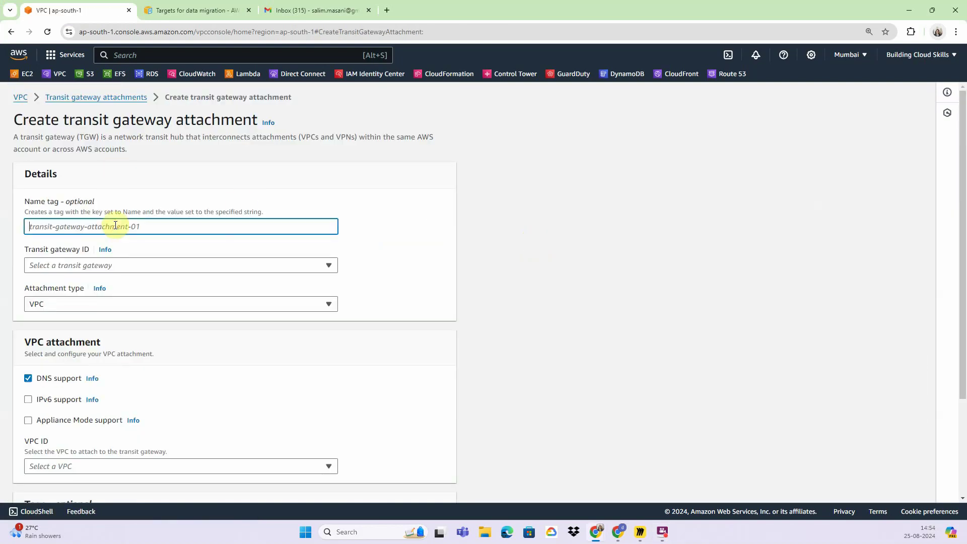
pyautogui.write('vp1')
pyautogui.click(90, 266)
pyautogui.click(85, 297)
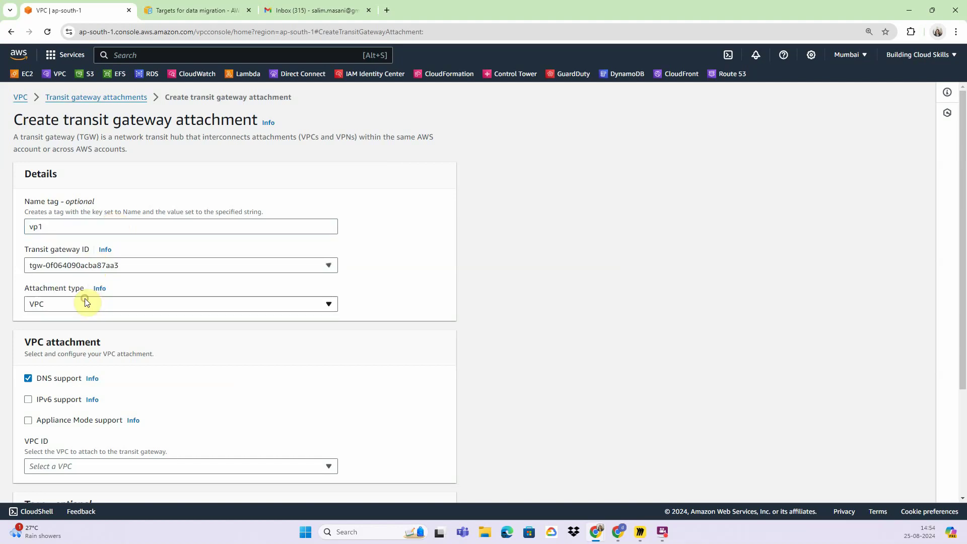
# Step: Select vpc1 (10.1.0.0/16) as the VPC for the vp1 attachment and create the attachment
pyautogui.scroll(-2, 153, 320)
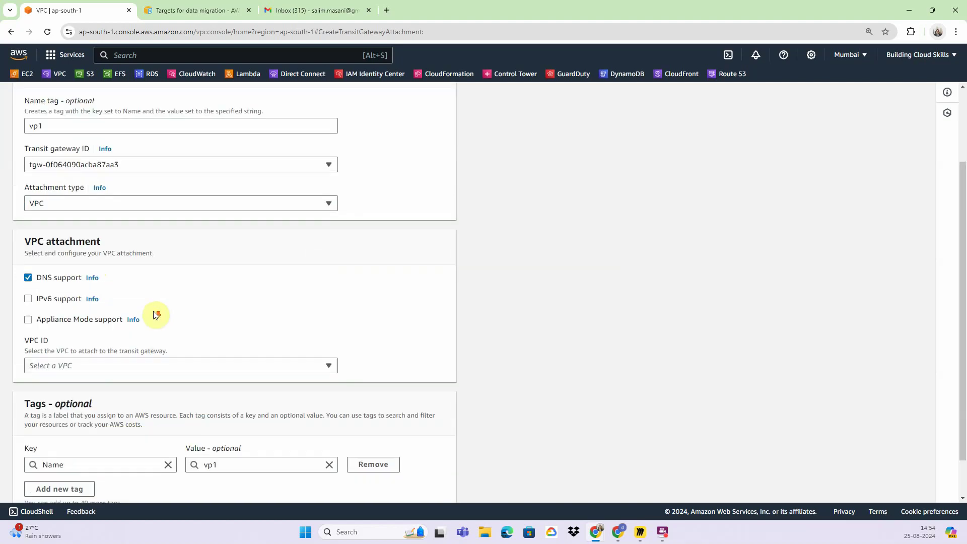
pyautogui.click(154, 365)
pyautogui.click(134, 266)
pyautogui.scroll(-4, 137, 268)
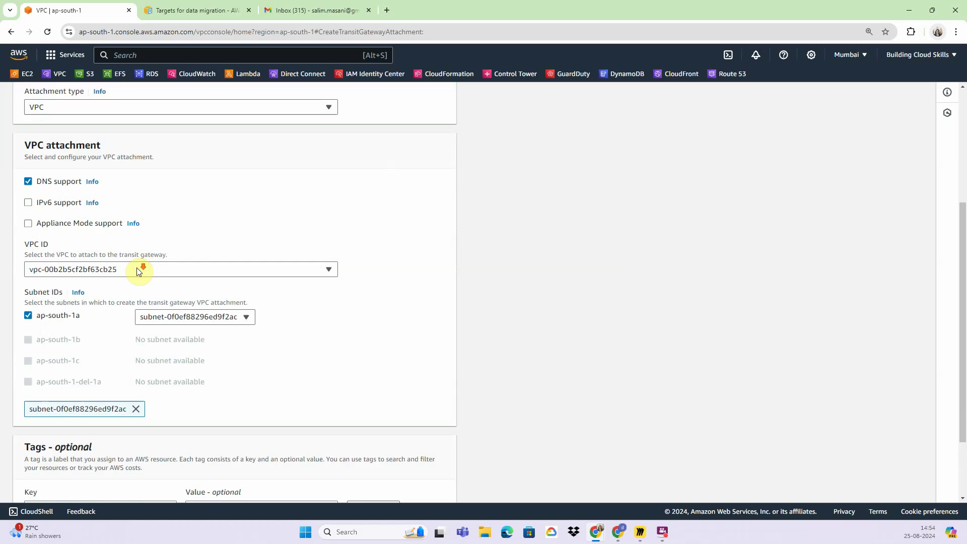
pyautogui.click(386, 486)
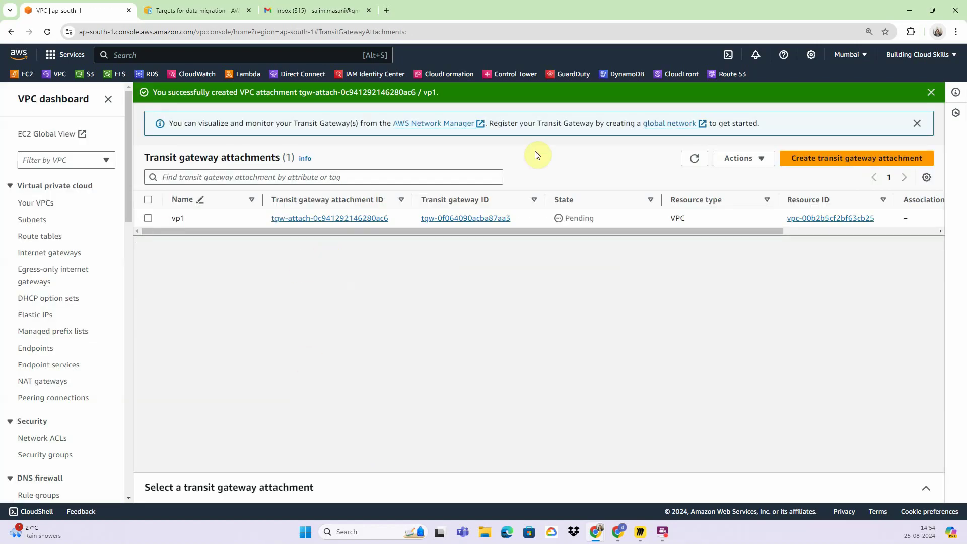
# Step: Start a second transit gateway attachment with the name tag vpc2 and select the demo transit gateway
pyautogui.click(815, 162)
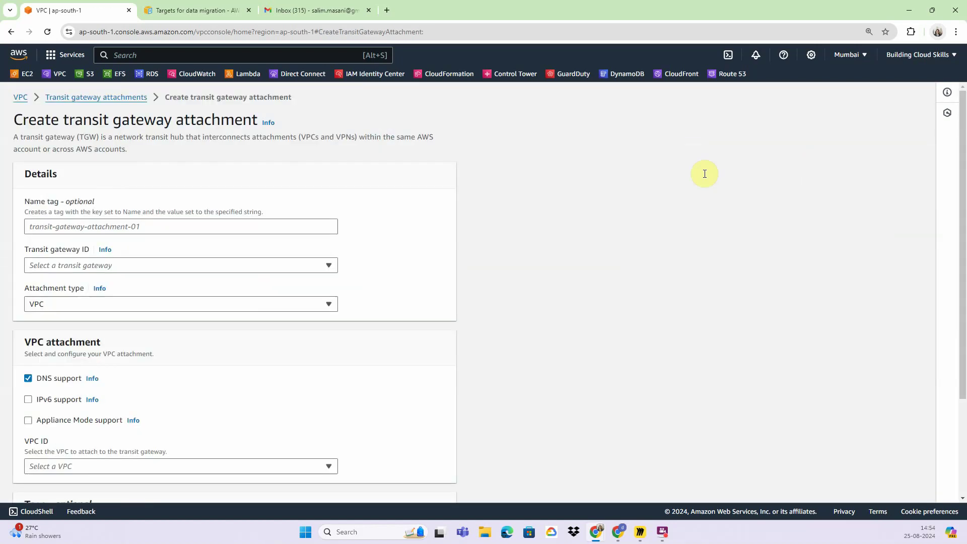
pyautogui.click(87, 226)
pyautogui.write('vp')
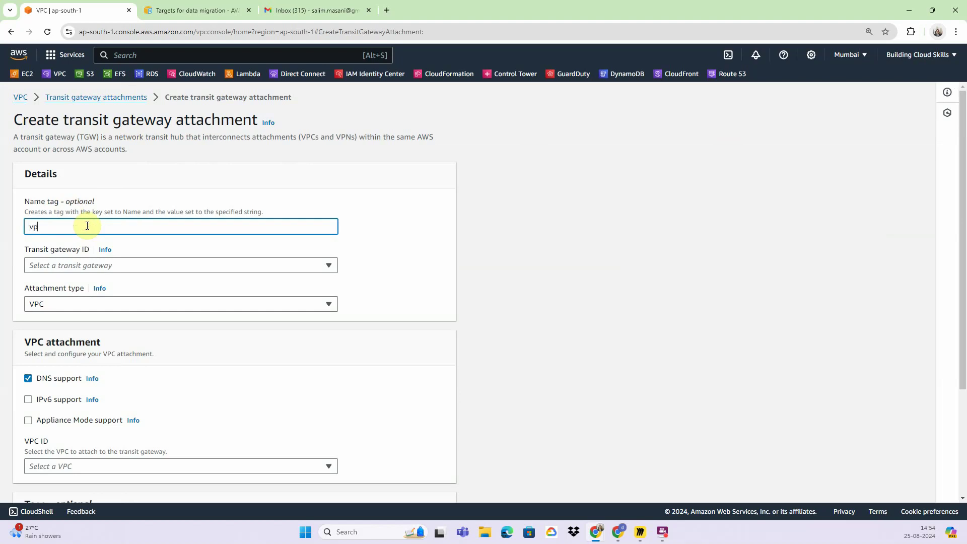
pyautogui.write('c2')
pyautogui.click(96, 267)
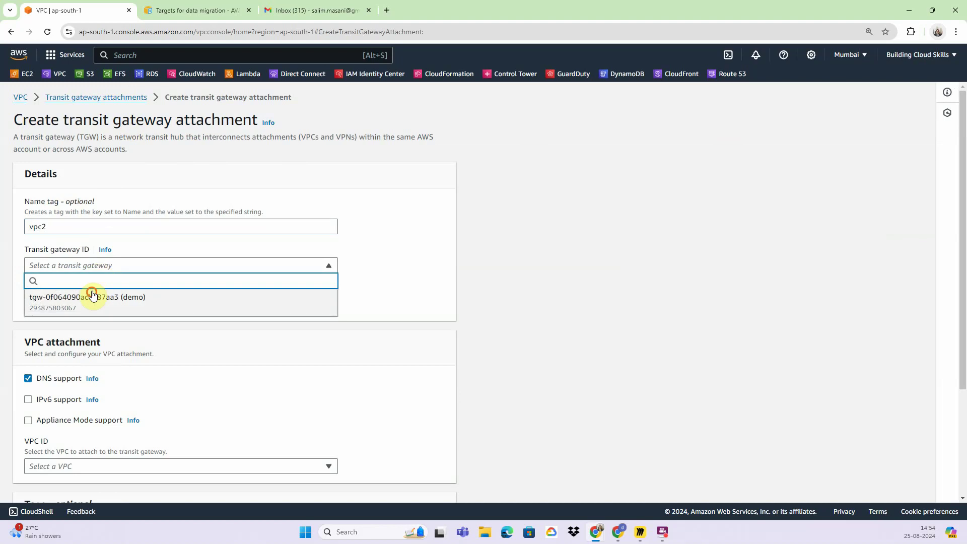
pyautogui.click(94, 295)
# Step: Select vpc2 (10.2.0.0/16) as the VPC for the vpc2 attachment and create the attachment
pyautogui.scroll(-3, 110, 334)
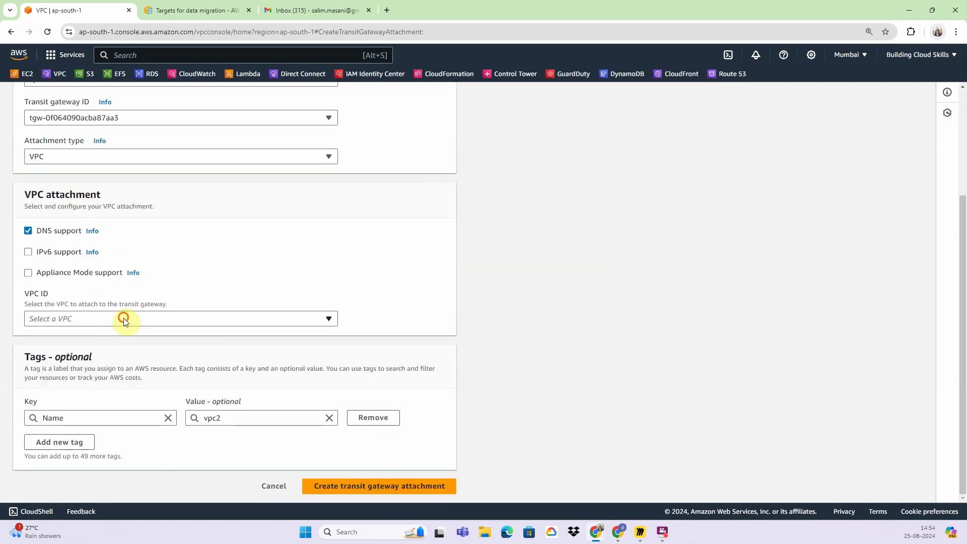
pyautogui.click(124, 319)
pyautogui.click(141, 170)
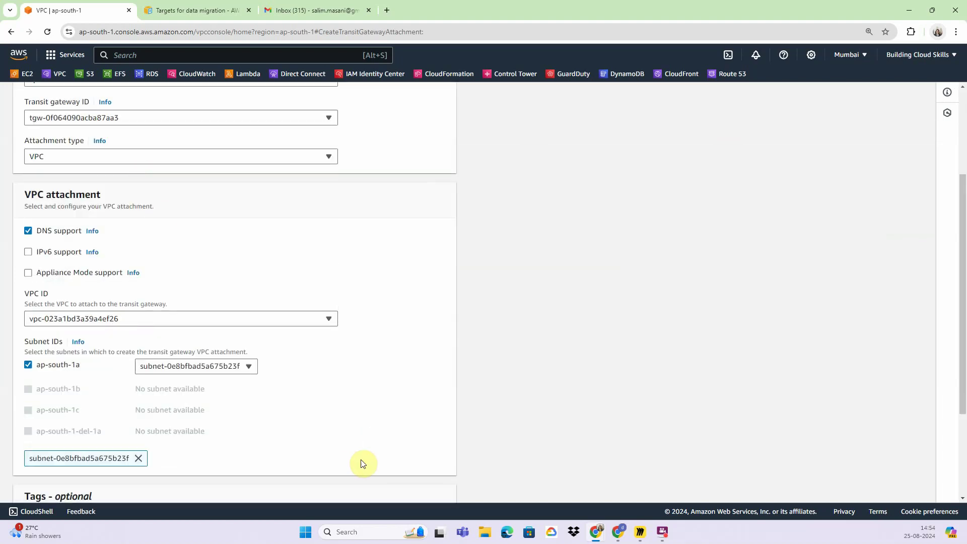
pyautogui.scroll(-3, 362, 464)
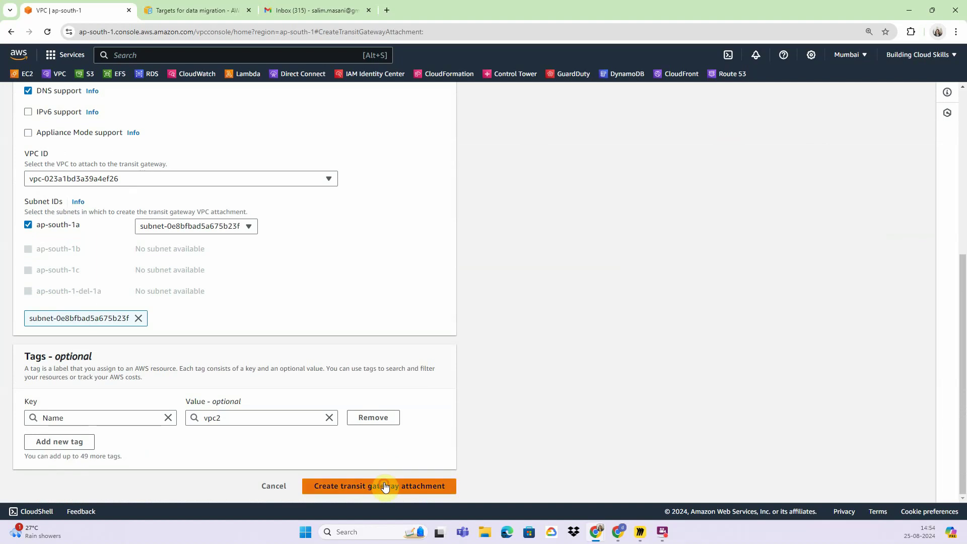
pyautogui.click(385, 487)
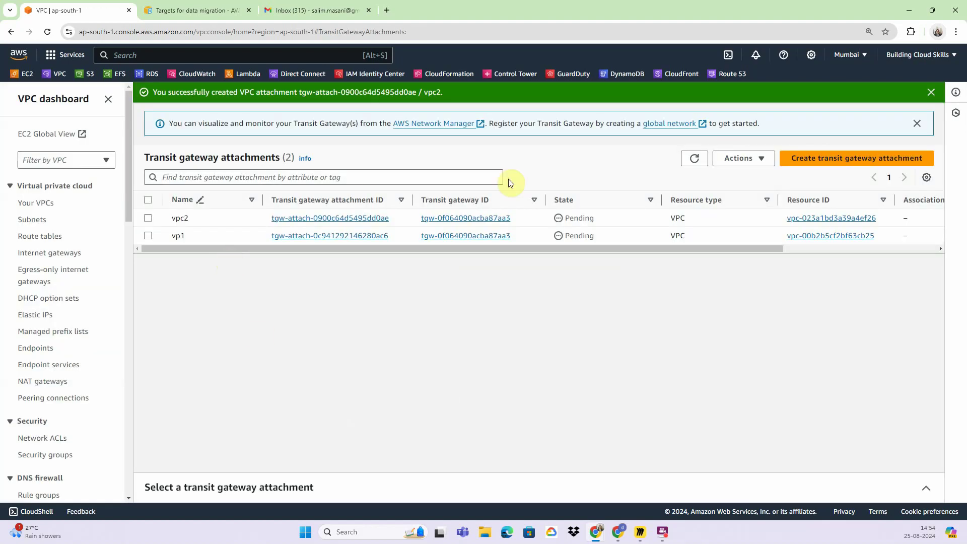
# Step: Start a third transit gateway attachment with the name tag vpc3 and select the demo transit gateway
pyautogui.click(843, 154)
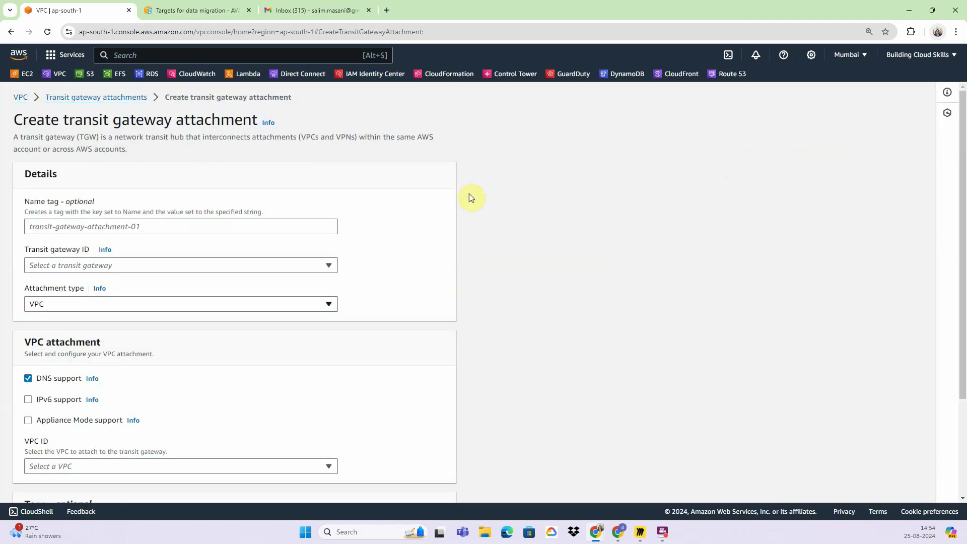
pyautogui.click(208, 230)
pyautogui.write('v')
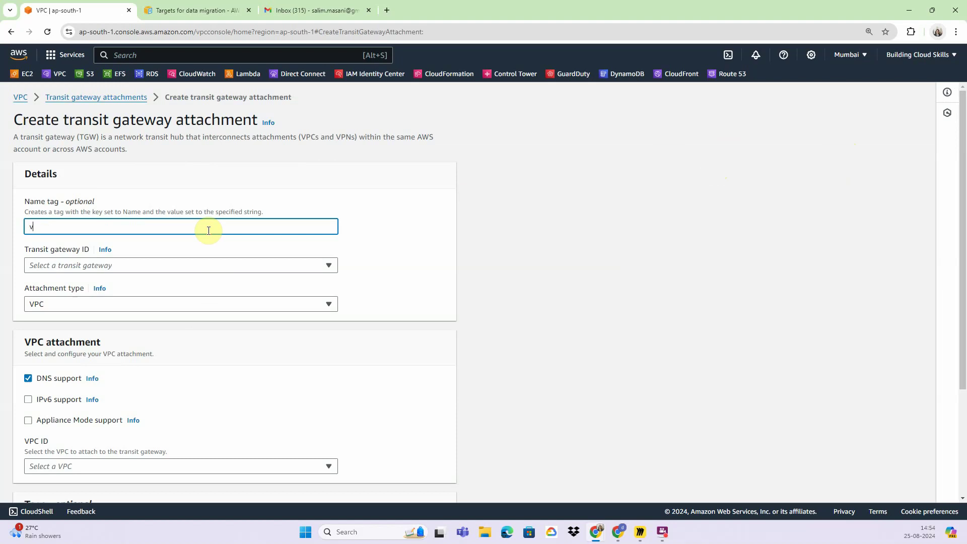
pyautogui.write('pc3')
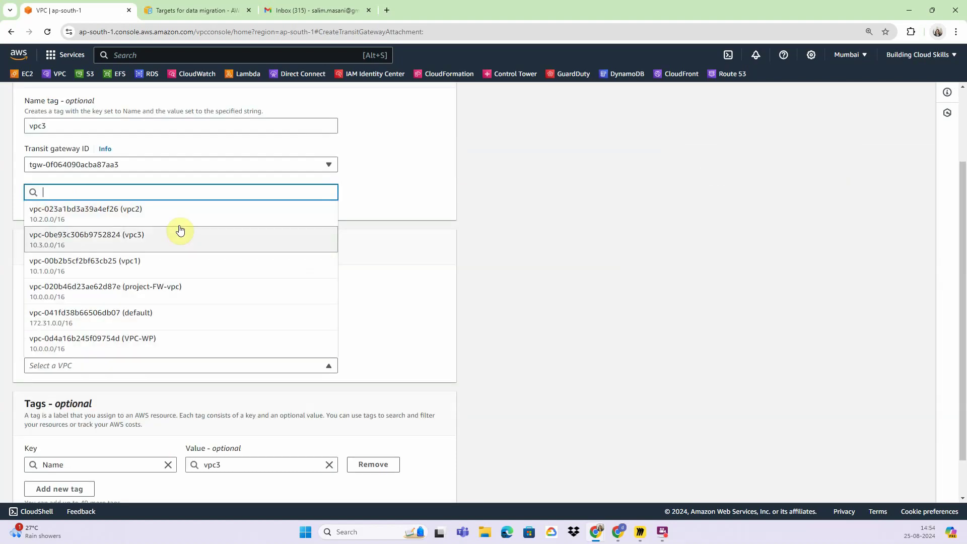
# Step: Select vpc3 (10.3.0.0/16) as the VPC for the vpc3 attachment and create the attachment
pyautogui.click(177, 232)
pyautogui.scroll(-3, 177, 236)
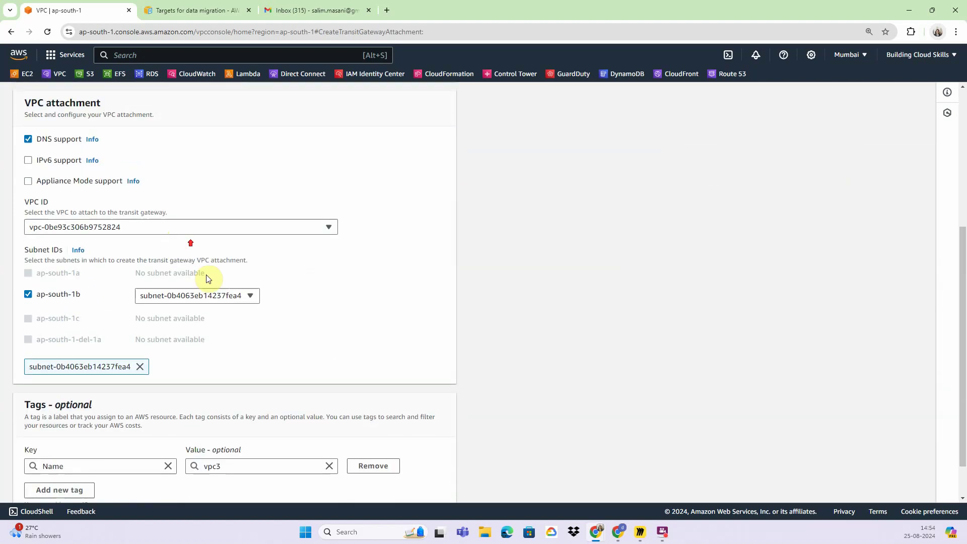
pyautogui.scroll(-1, 303, 372)
pyautogui.click(381, 486)
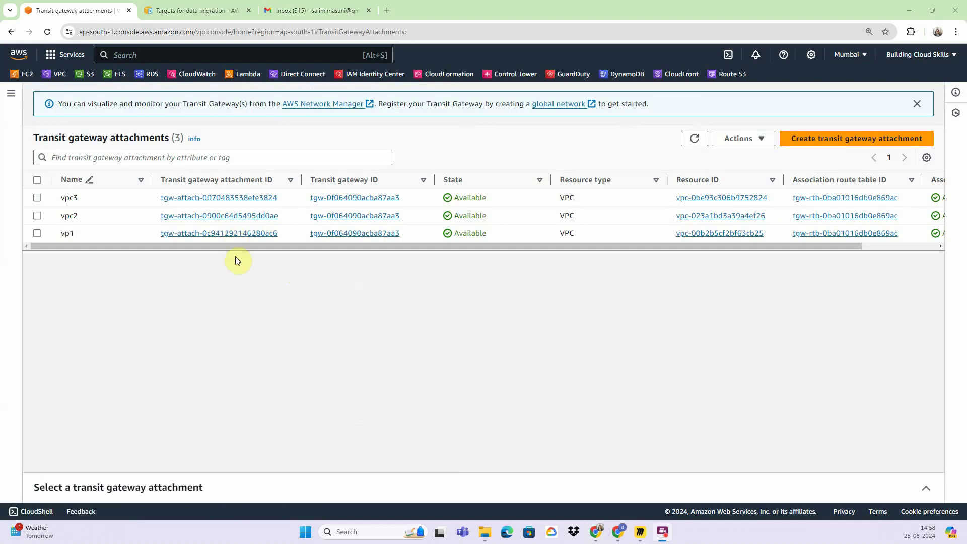
pyautogui.click(10, 93)
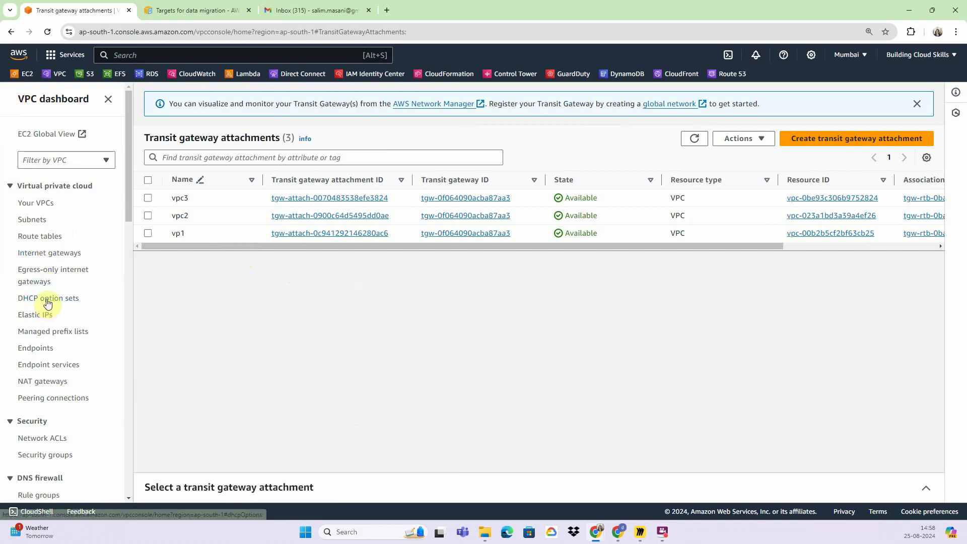
pyautogui.scroll(-2, 48, 302)
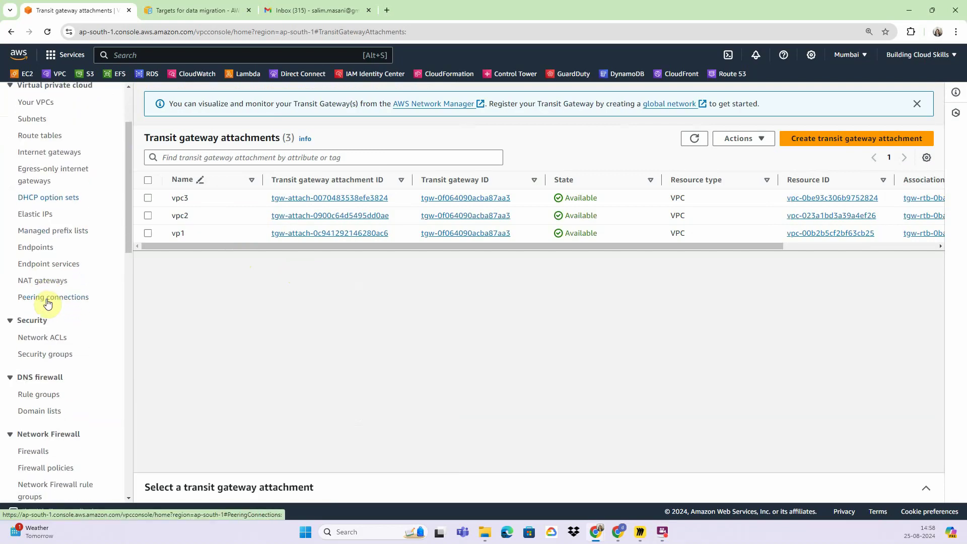
pyautogui.scroll(-5, 48, 302)
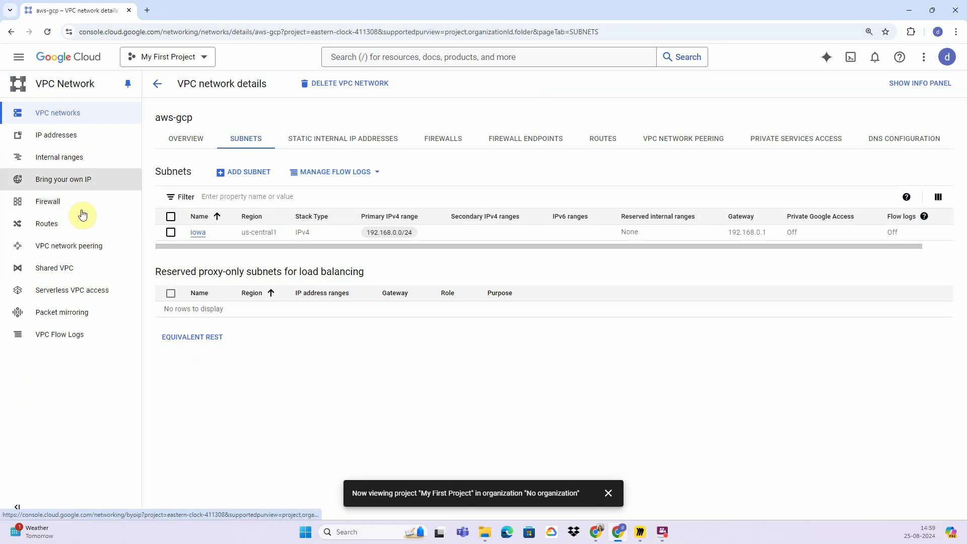
# Step: Search Google Cloud for vpn, open the VPN page and start creating a High-availability (HA) VPN
pyautogui.click(367, 57)
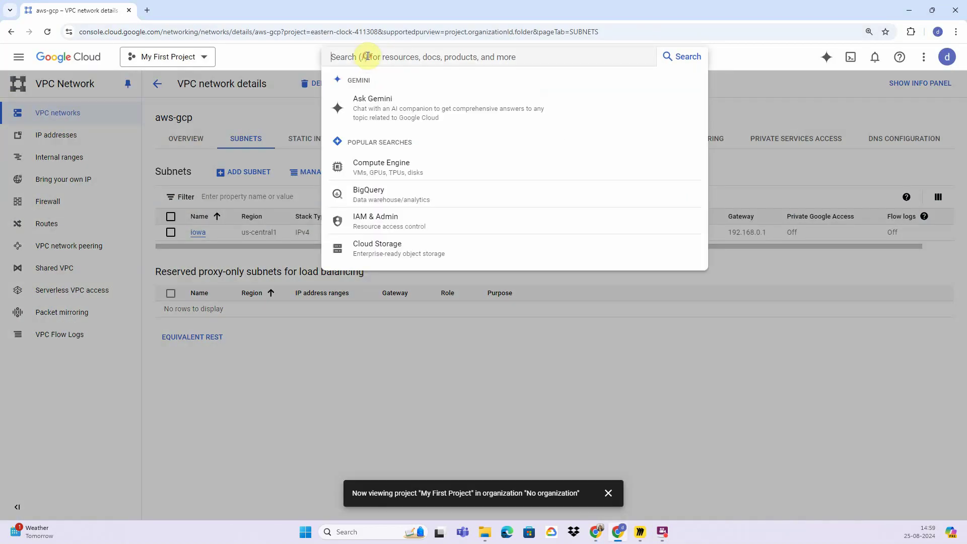
pyautogui.write('vpn')
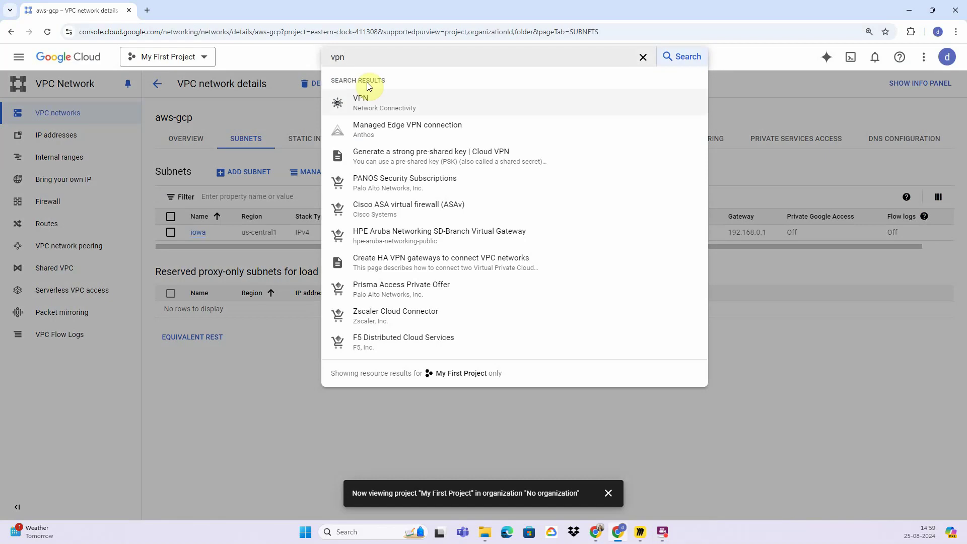
pyautogui.click(381, 113)
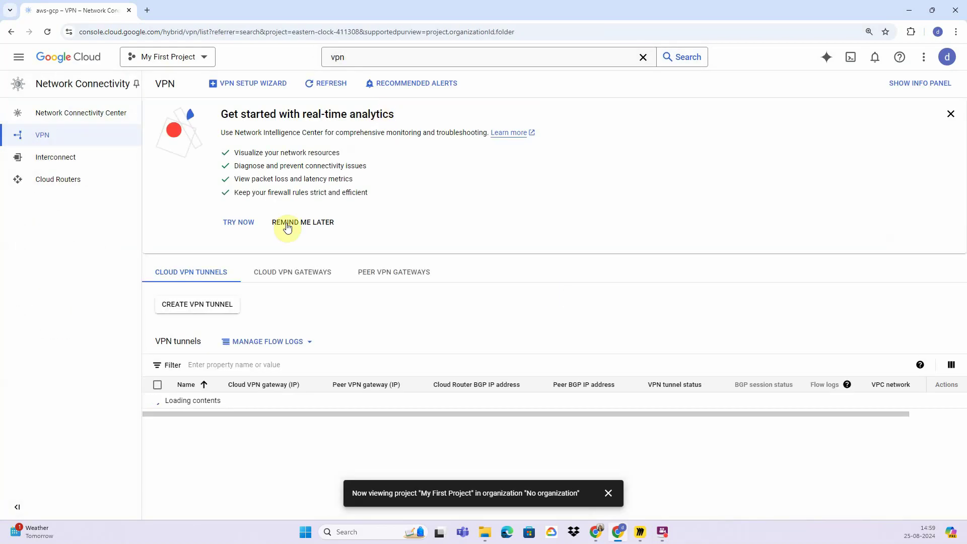
pyautogui.click(486, 222)
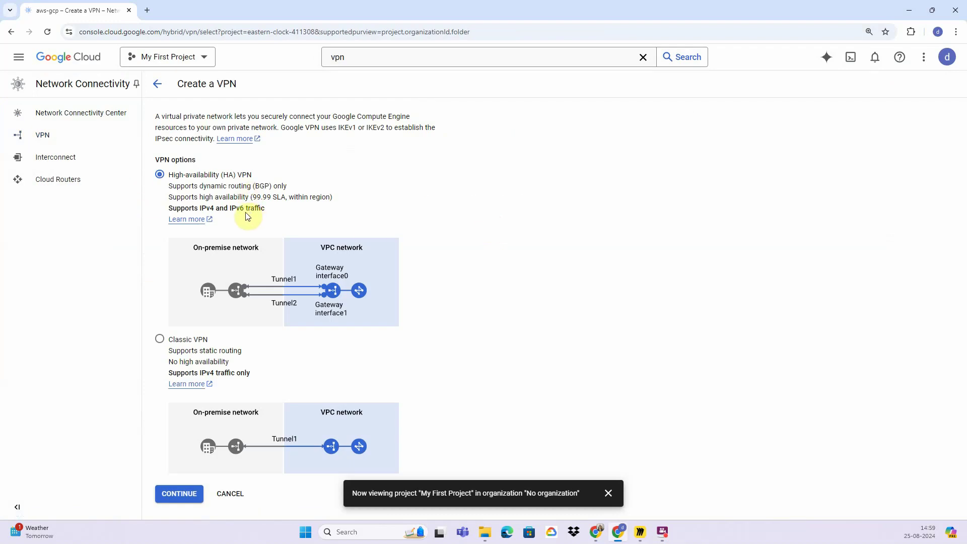
pyautogui.click(172, 493)
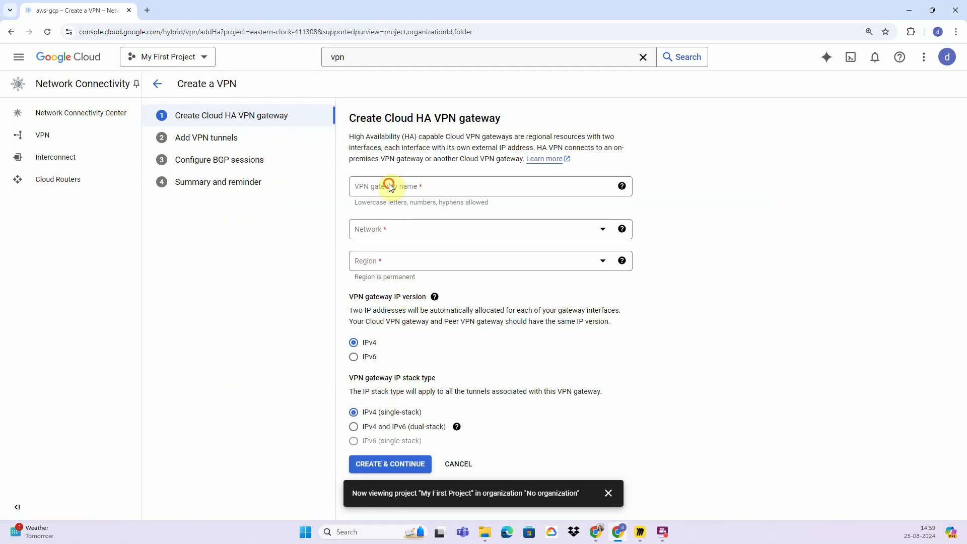
# Step: Create a Cloud HA VPN gateway named aws-gcp on the aws-gcp network in region us-central1 (Iowa)
pyautogui.click(390, 184)
pyautogui.click(417, 207)
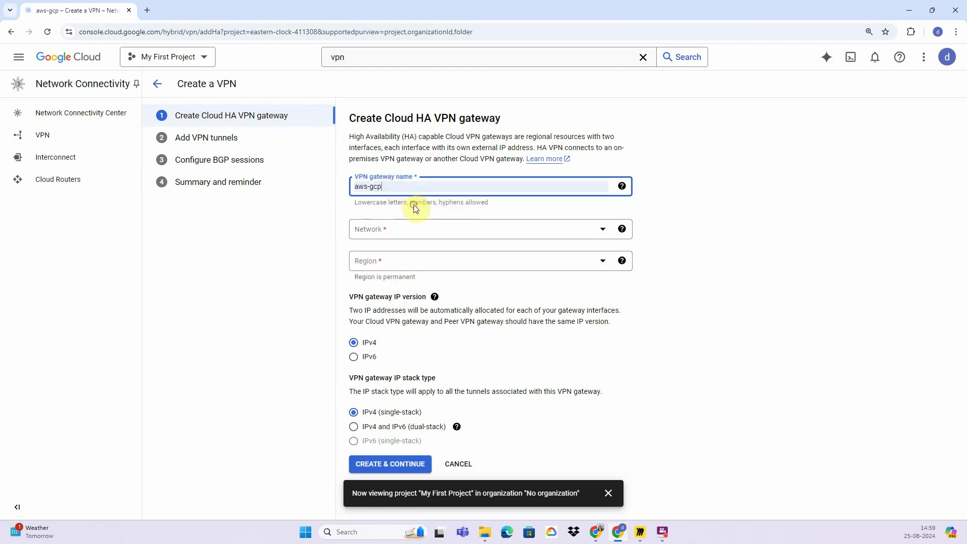
pyautogui.click(413, 235)
pyautogui.click(400, 268)
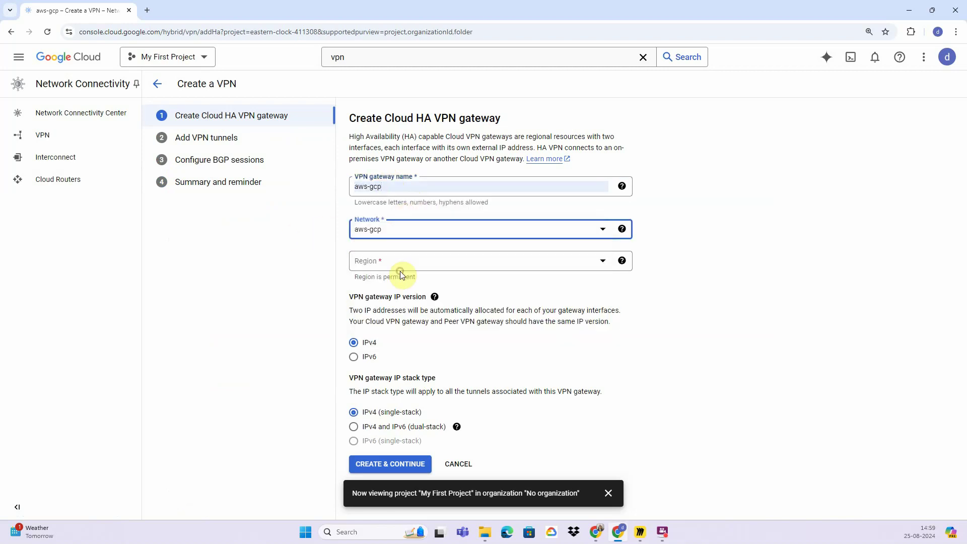
pyautogui.click(406, 262)
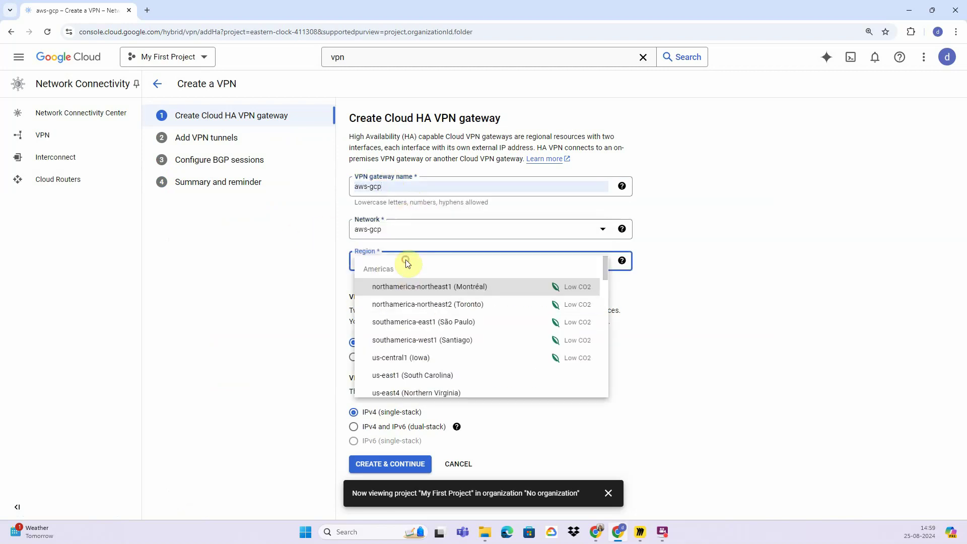
pyautogui.click(415, 359)
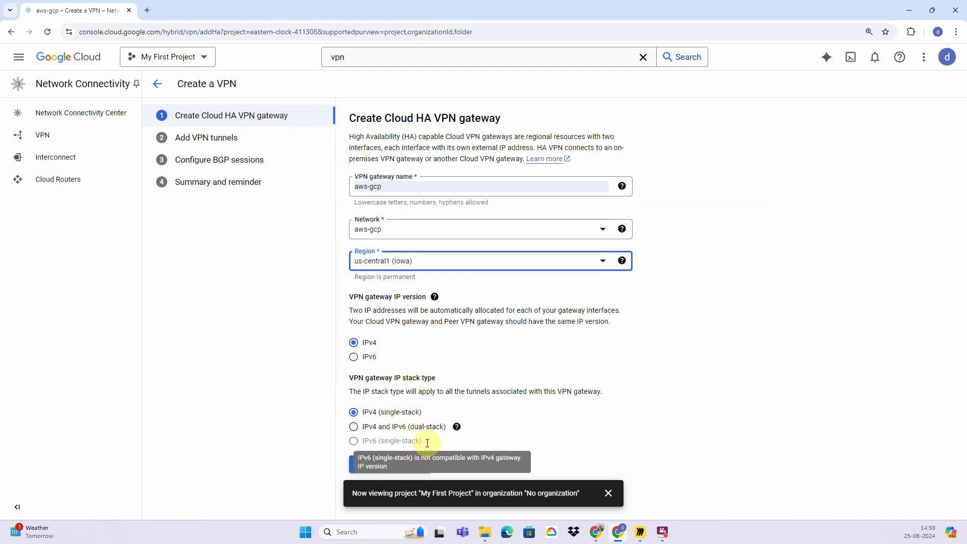
pyautogui.click(394, 467)
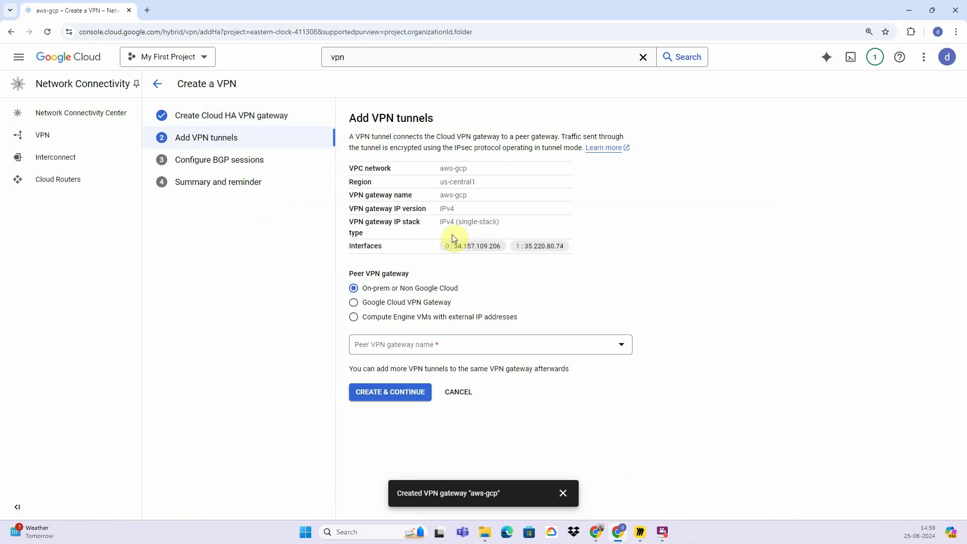
# Step: Copy the interface 0 IP address of the aws-gcp VPN gateway and switch to the AWS console
pyautogui.doubleClick(483, 245)
pyautogui.hotkey('ctrl', 'c')
pyautogui.hotkey('alt', 'Tab')
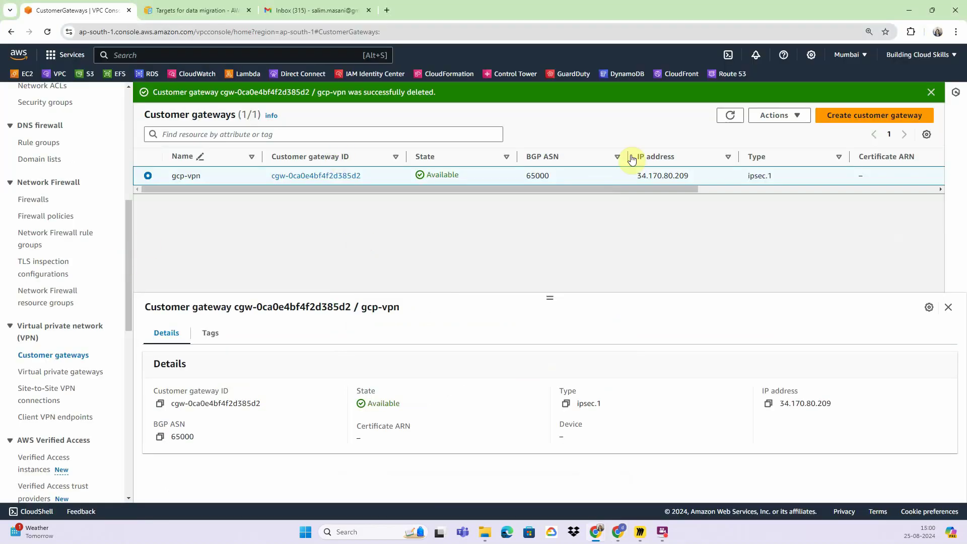
# Step: Create a customer gateway with the name tag cg1 and the copied IP address 34.157.109.206
pyautogui.click(902, 111)
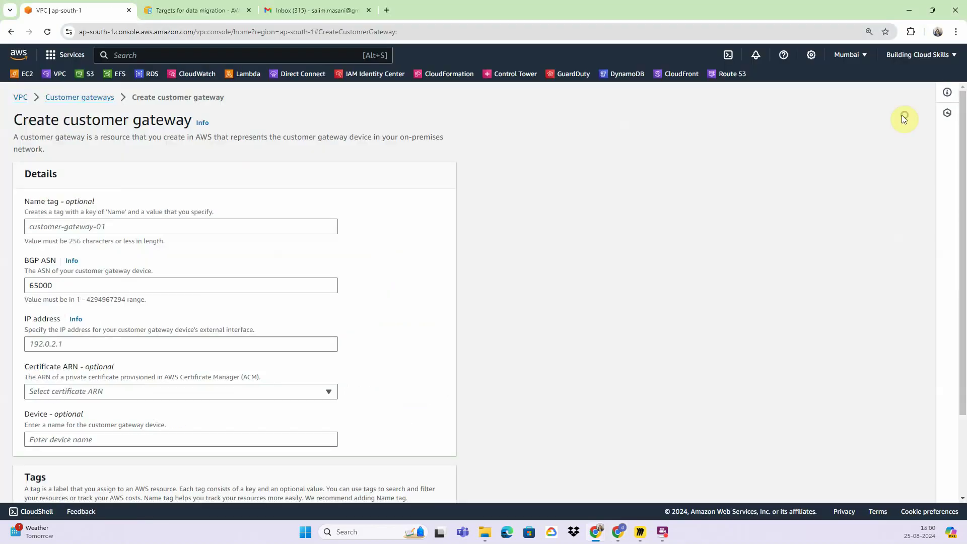
pyautogui.click(145, 229)
pyautogui.write('cg')
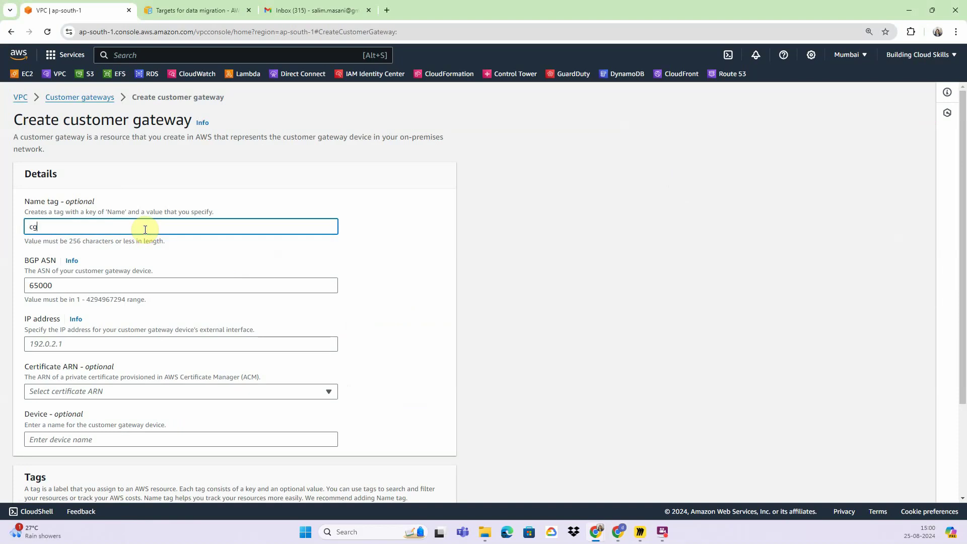
pyautogui.write('1')
pyautogui.click(126, 346)
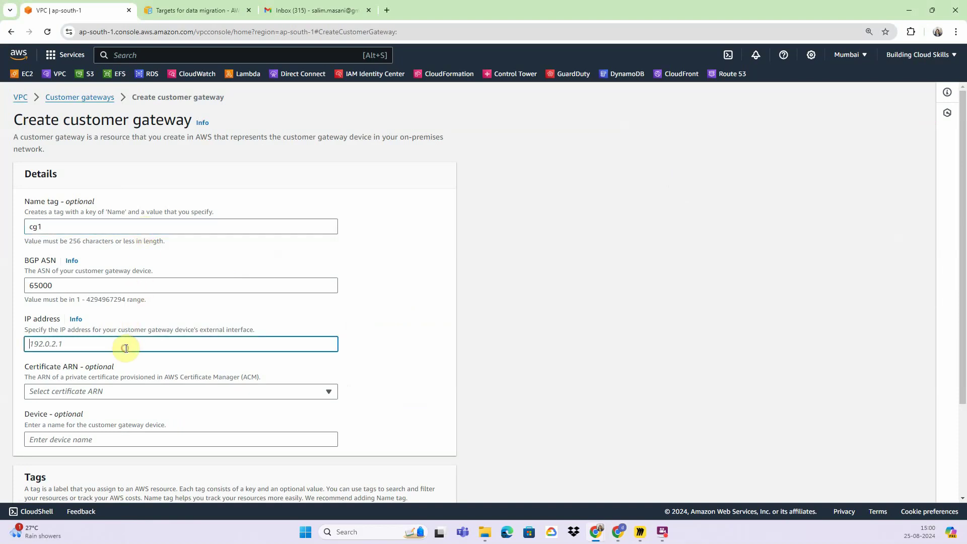
pyautogui.hotkey('ctrl', 'v')
pyautogui.scroll(-2, 126, 348)
pyautogui.click(366, 491)
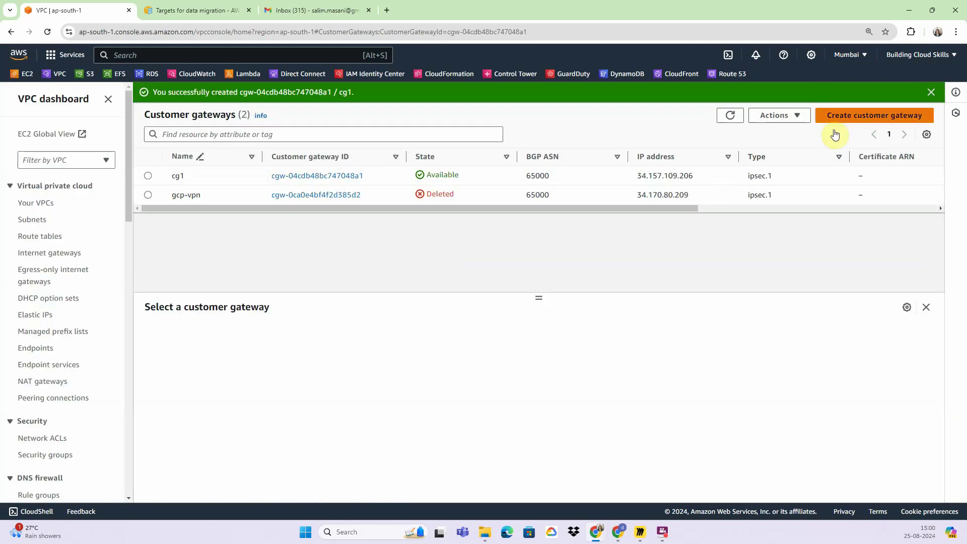
# Step: Start a second customer gateway with the name tag cg2
pyautogui.click(842, 112)
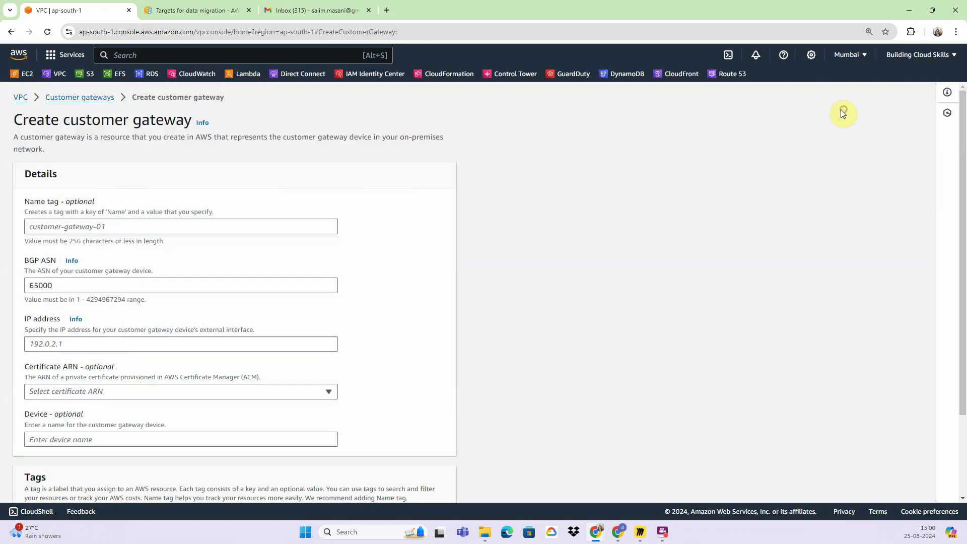
pyautogui.click(177, 227)
pyautogui.write('cg2')
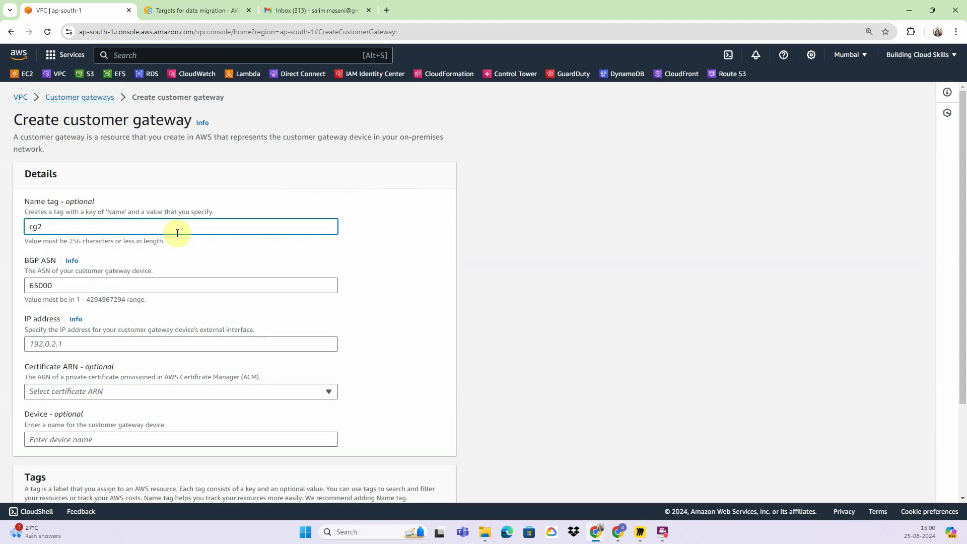
pyautogui.click(130, 345)
pyautogui.click(450, 209)
# Step: Switch to Google Cloud, copy the interface 1 IP address of the aws-gcp VPN gateway and return to the AWS console
pyautogui.hotkey('alt', 'Tab')
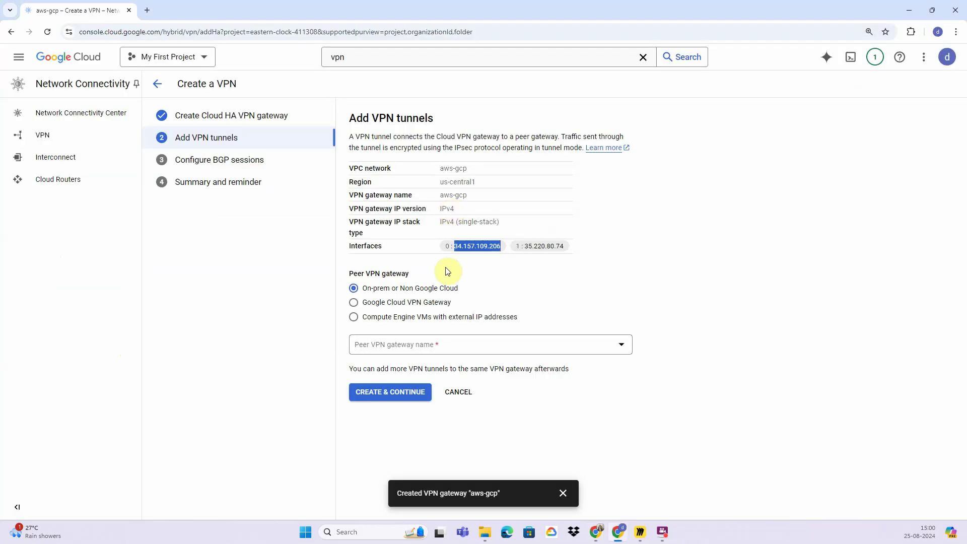
pyautogui.doubleClick(534, 247)
pyautogui.hotkey('ctrl', 'c')
pyautogui.hotkey('alt', 'Tab')
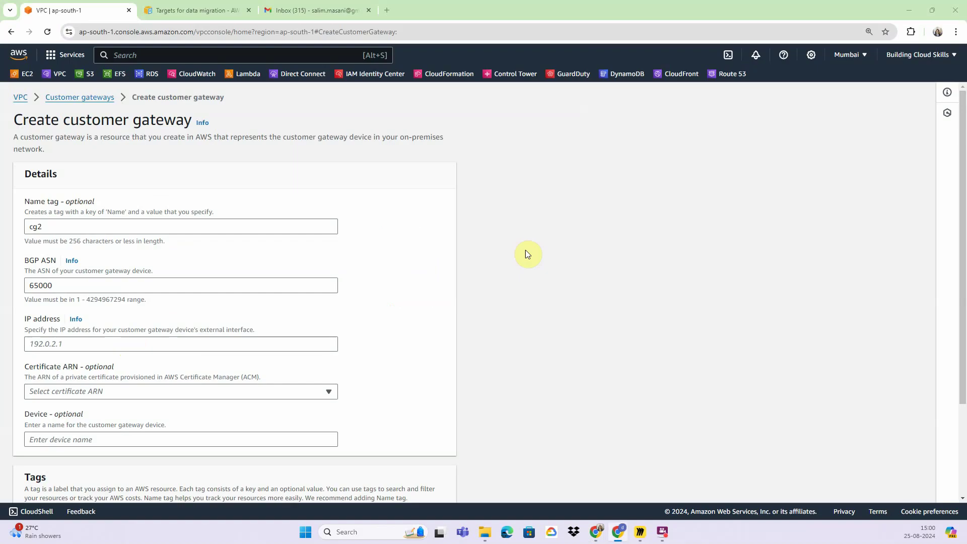
# Step: Set the IP address of the cg2 customer gateway to 35.220.80.74 and create the gateway
pyautogui.click(334, 343)
pyautogui.hotkey('ctrl', 'v')
pyautogui.scroll(-3, 406, 296)
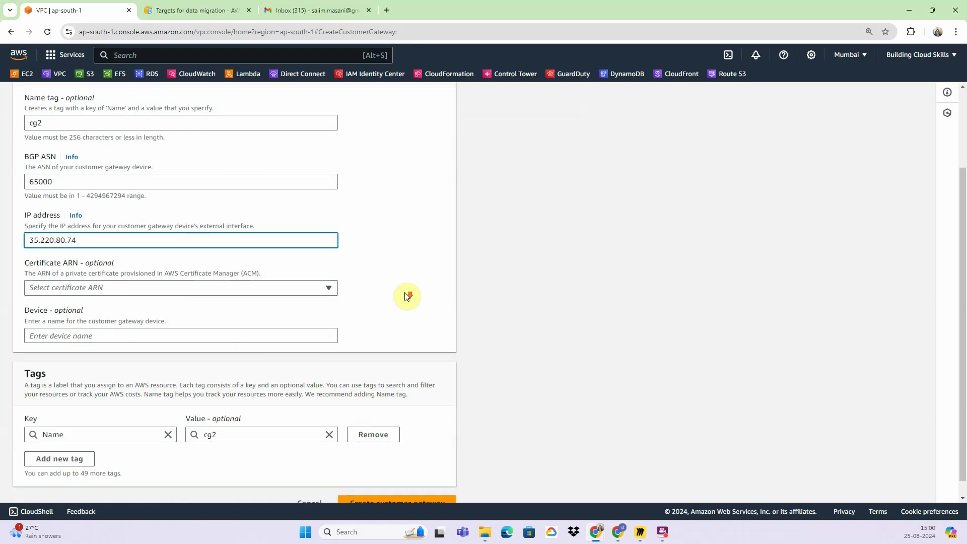
pyautogui.click(443, 489)
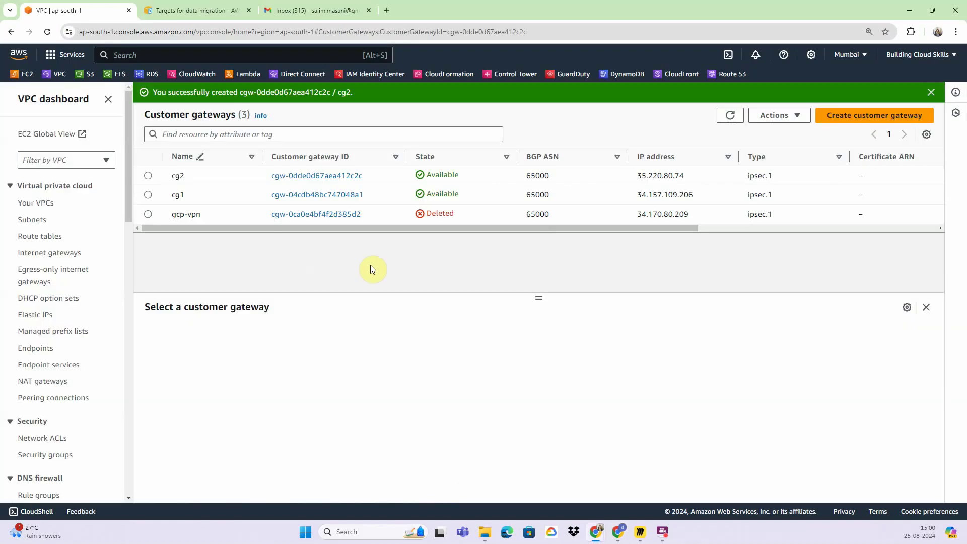
# Step: In Google Cloud, start a new peer VPN gateway named aws-gcp with four interfaces, and switch back to the AWS console
pyautogui.hotkey('alt', 'Tab')
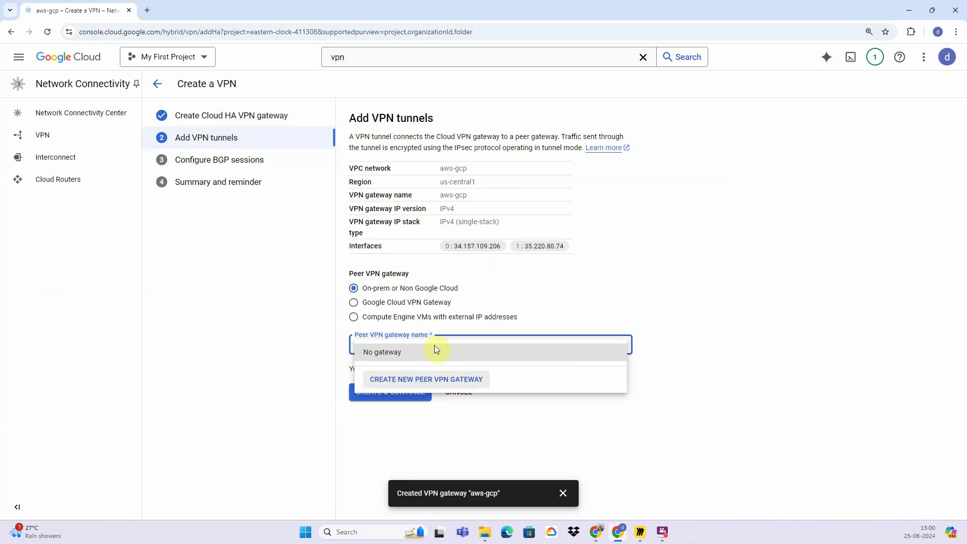
pyautogui.click(445, 385)
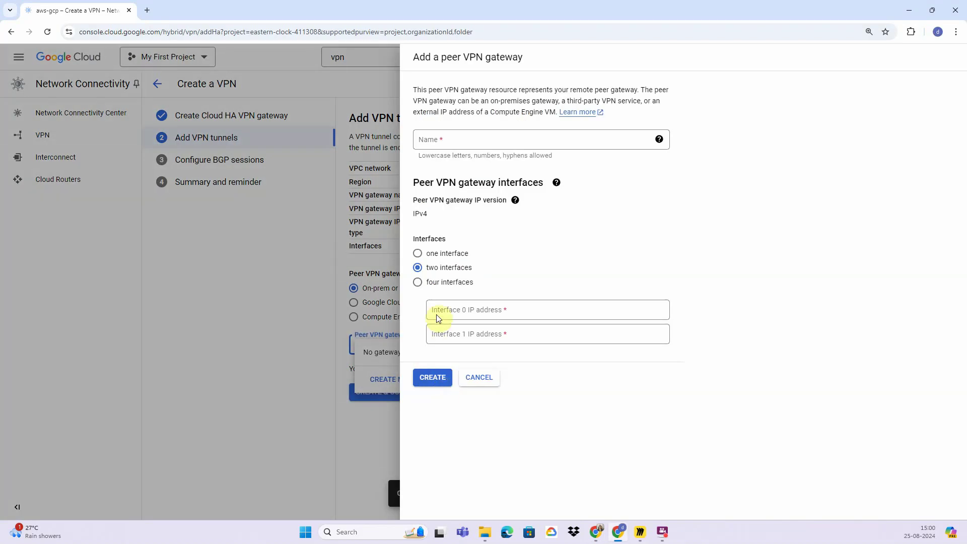
pyautogui.click(444, 287)
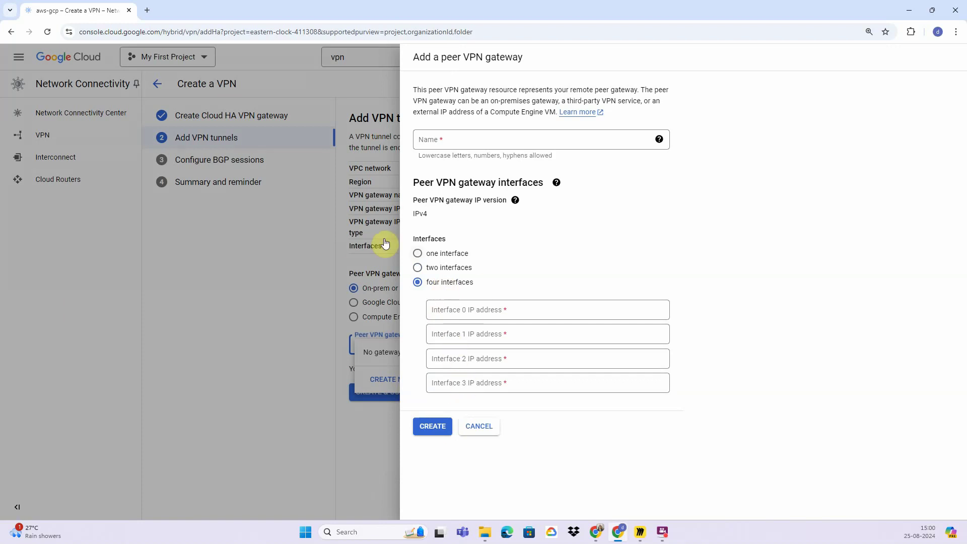
pyautogui.click(463, 138)
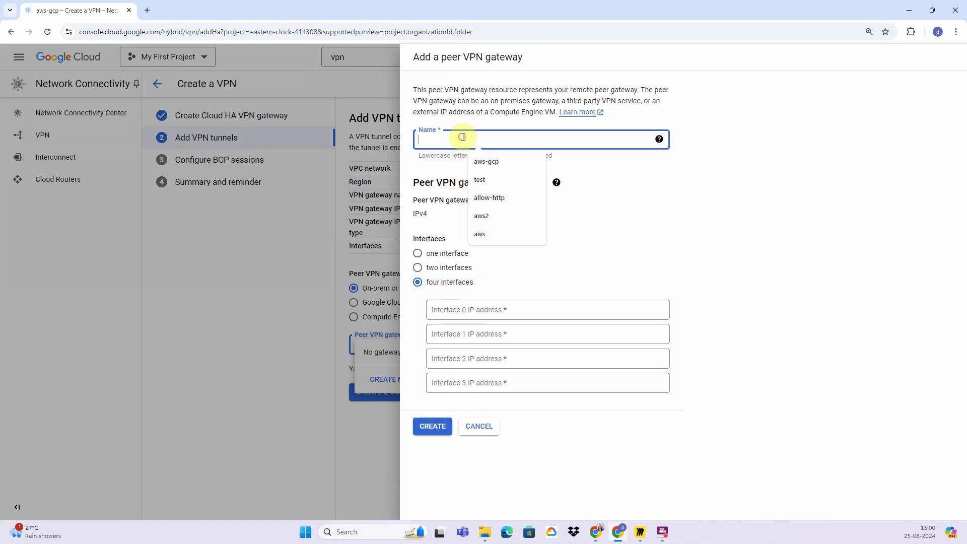
pyautogui.click(476, 160)
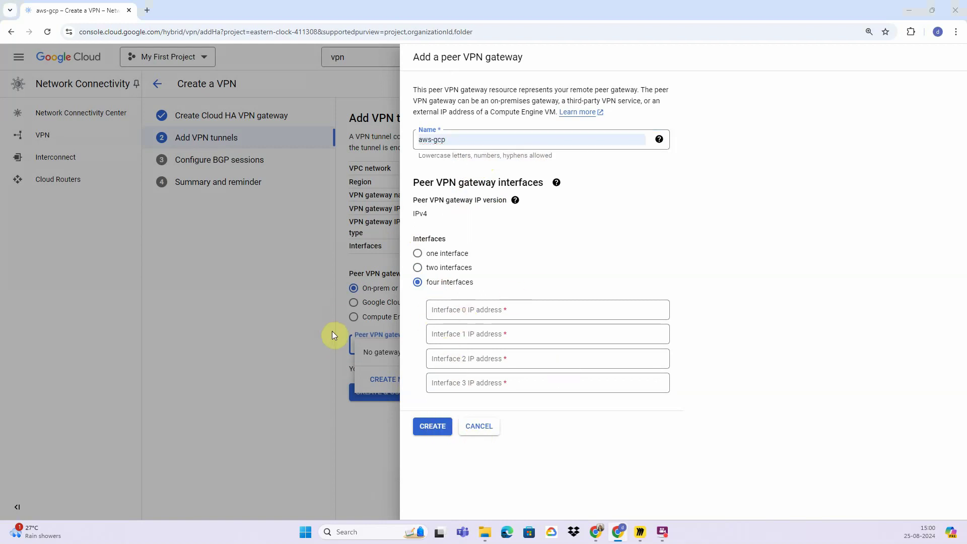
pyautogui.hotkey('alt', 'Tab')
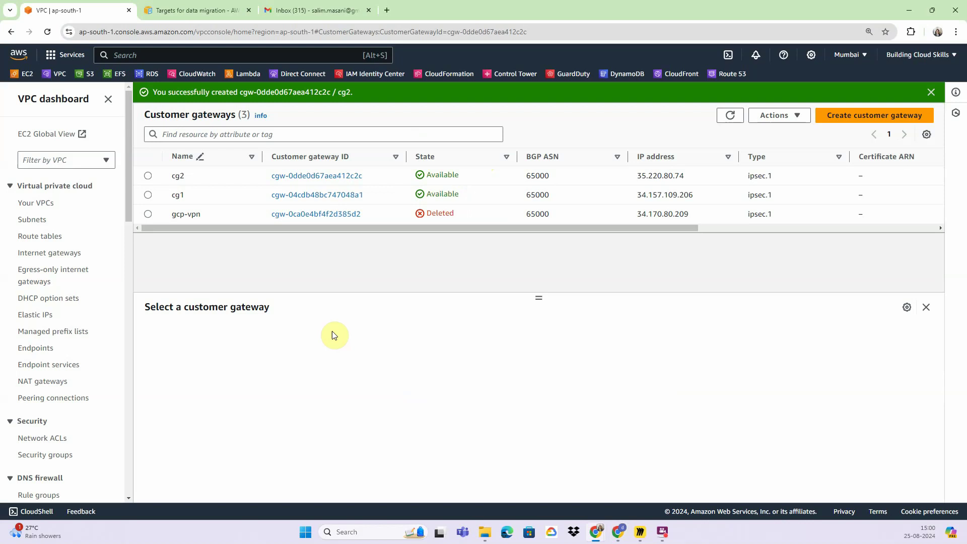
# Step: Start a new transit gateway attachment with the name tag aws-gcp on the demo transit gateway
pyautogui.scroll(-2, 99, 395)
pyautogui.scroll(-6, 100, 395)
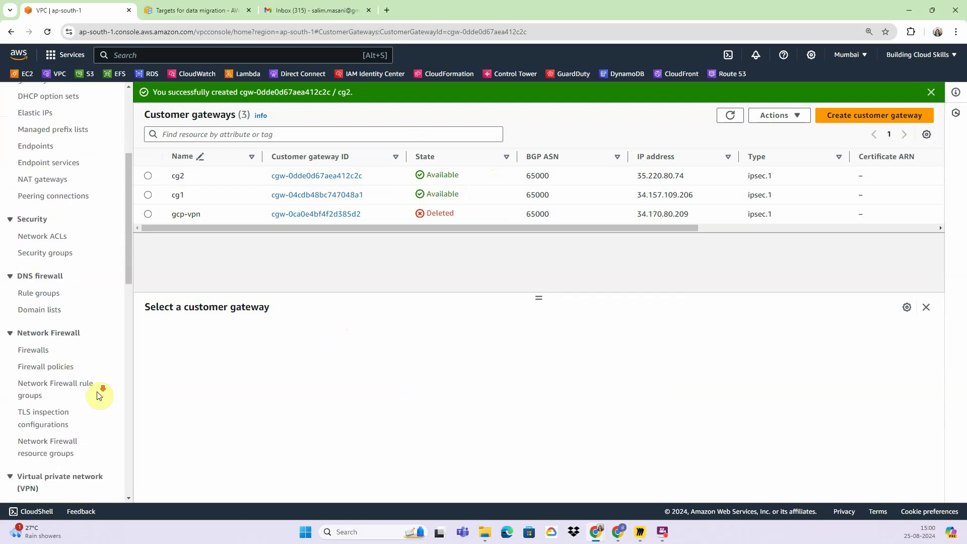
pyautogui.scroll(-3, 98, 395)
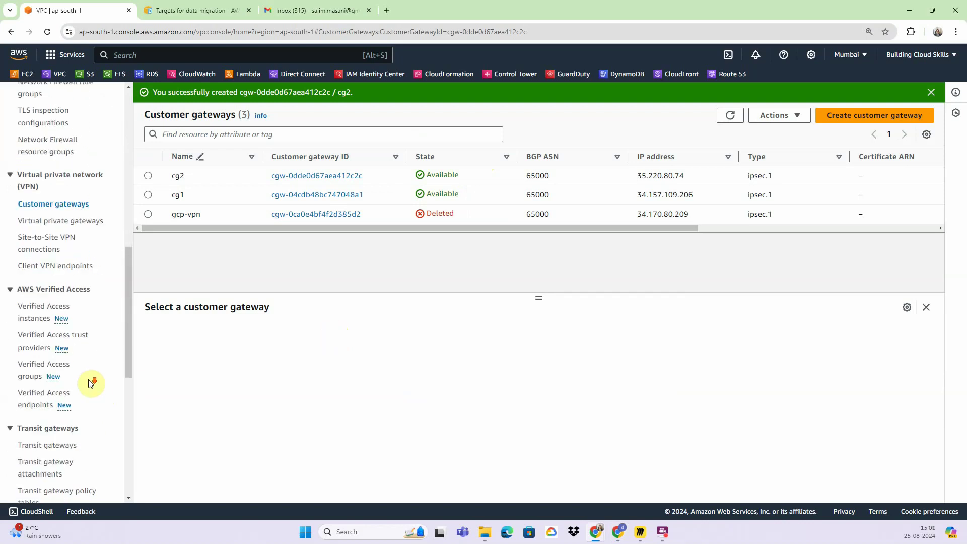
pyautogui.click(67, 418)
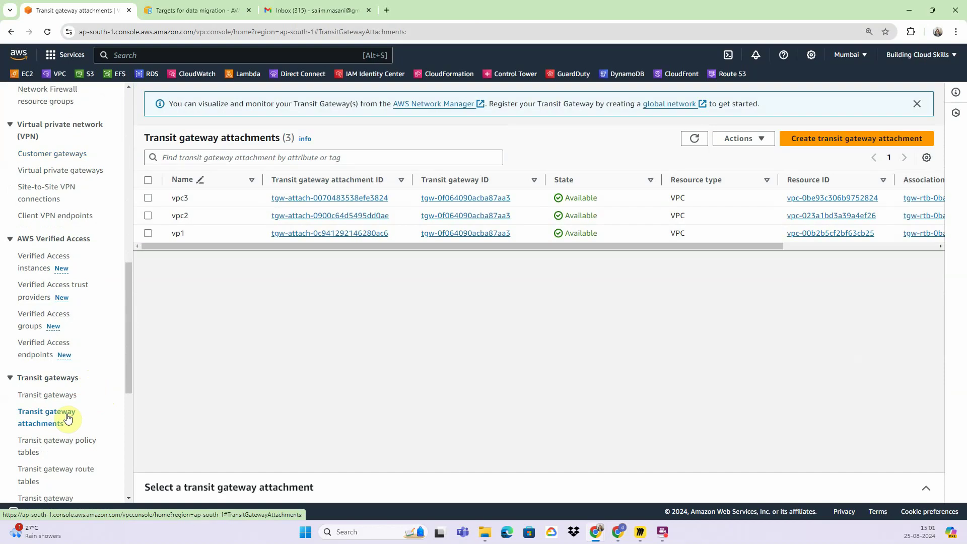
pyautogui.click(824, 138)
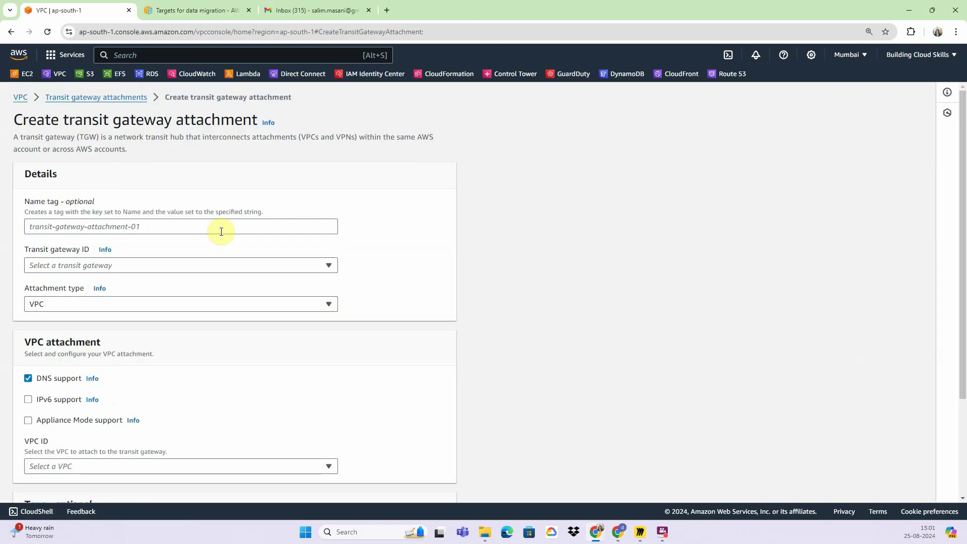
pyautogui.click(163, 220)
pyautogui.write('aws-gcp')
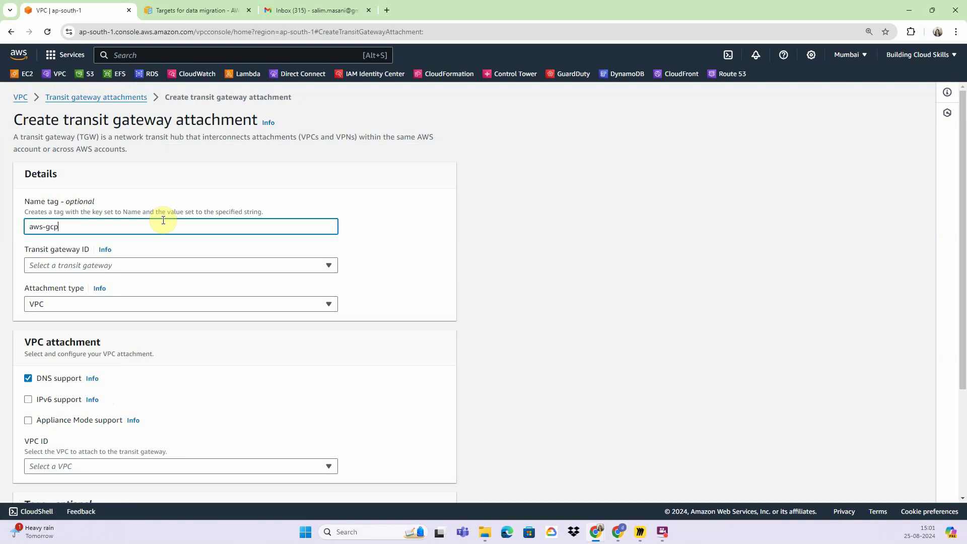
pyautogui.click(141, 266)
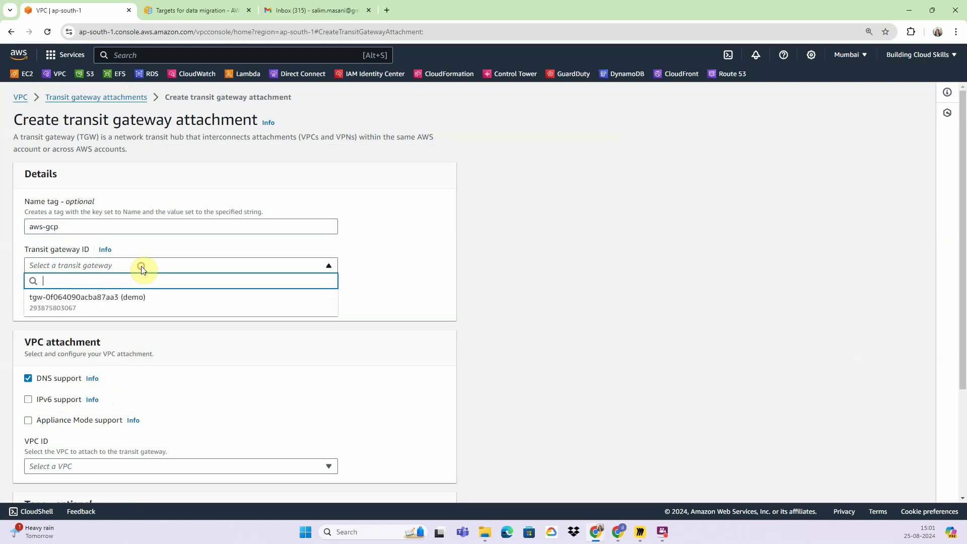
pyautogui.click(137, 300)
# Step: Make the aws-gcp attachment a VPN type using the existing customer gateway cg1, and create it
pyautogui.scroll(-2, 138, 302)
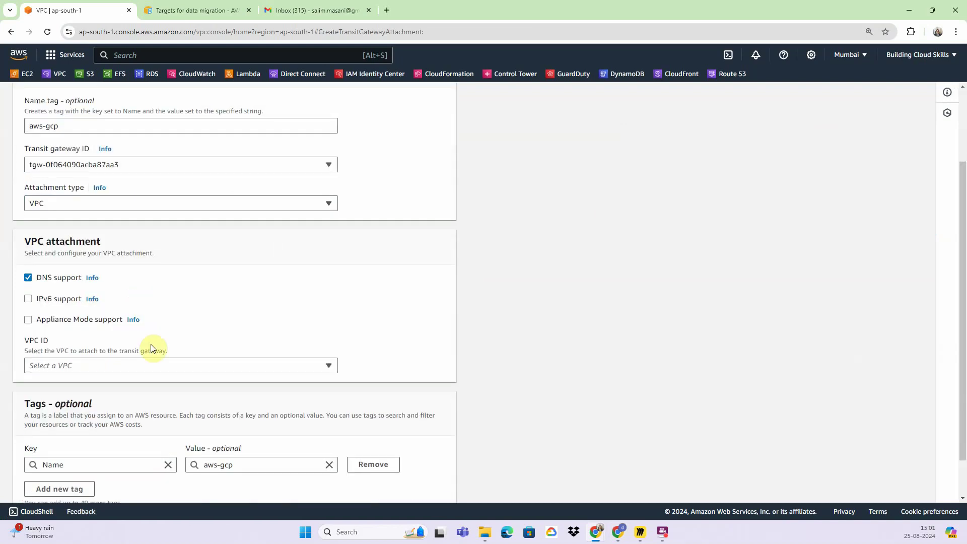
pyautogui.click(103, 202)
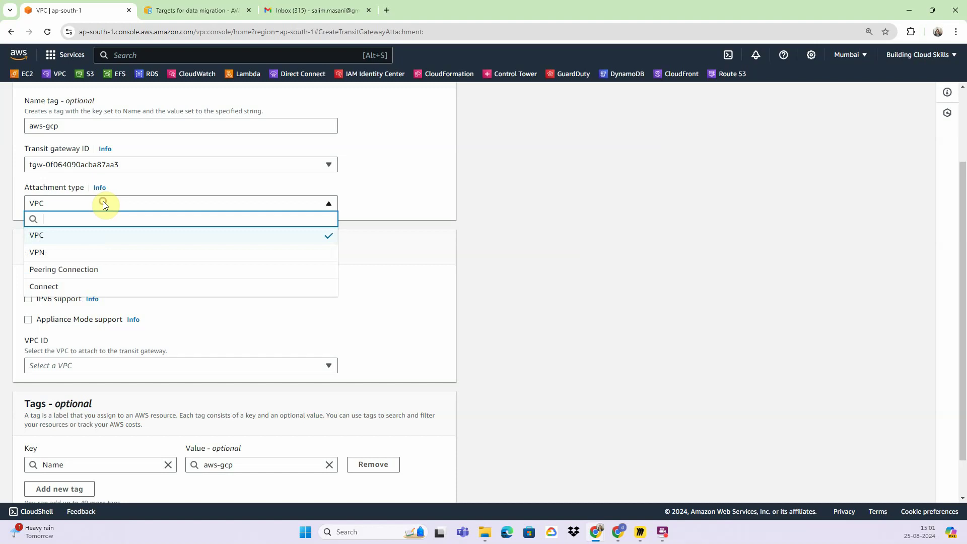
pyautogui.click(97, 252)
pyautogui.scroll(-1, 123, 265)
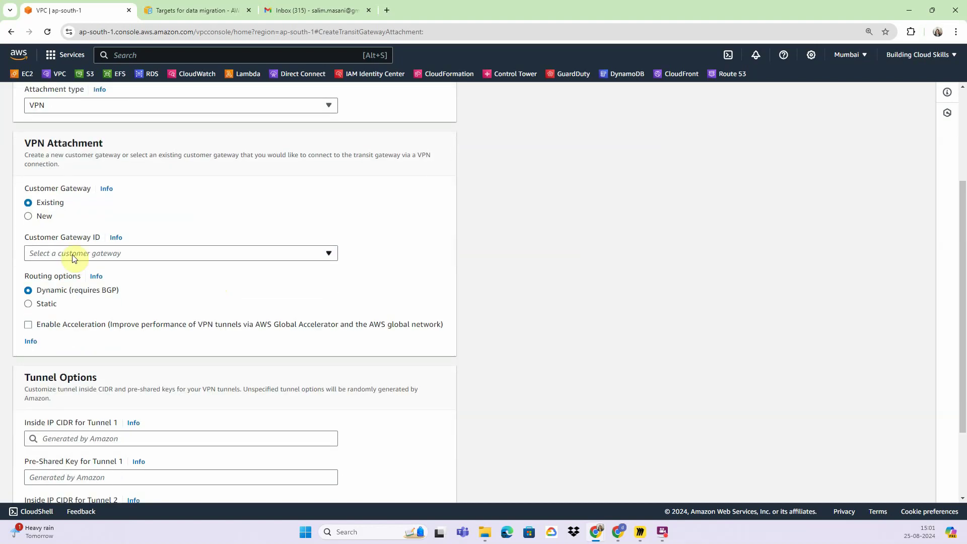
pyautogui.click(65, 253)
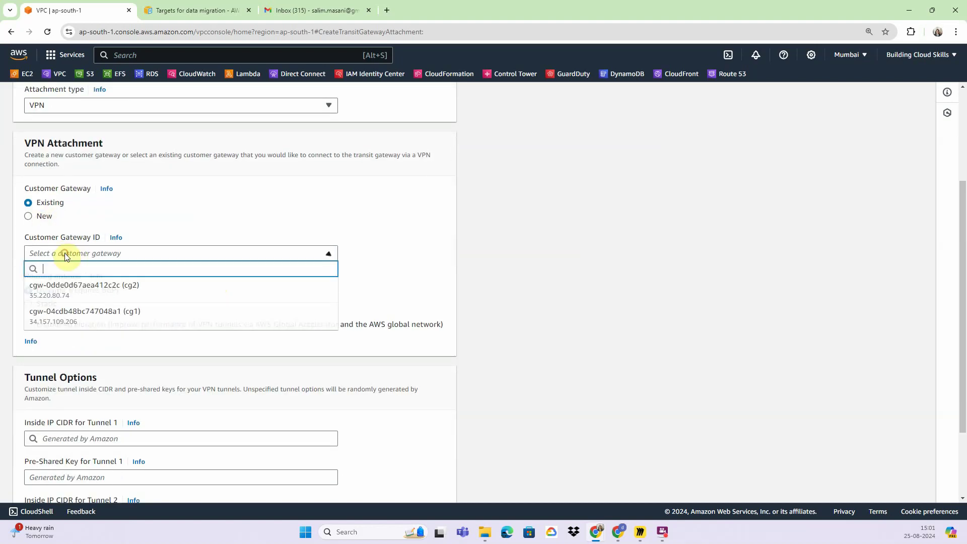
pyautogui.click(74, 312)
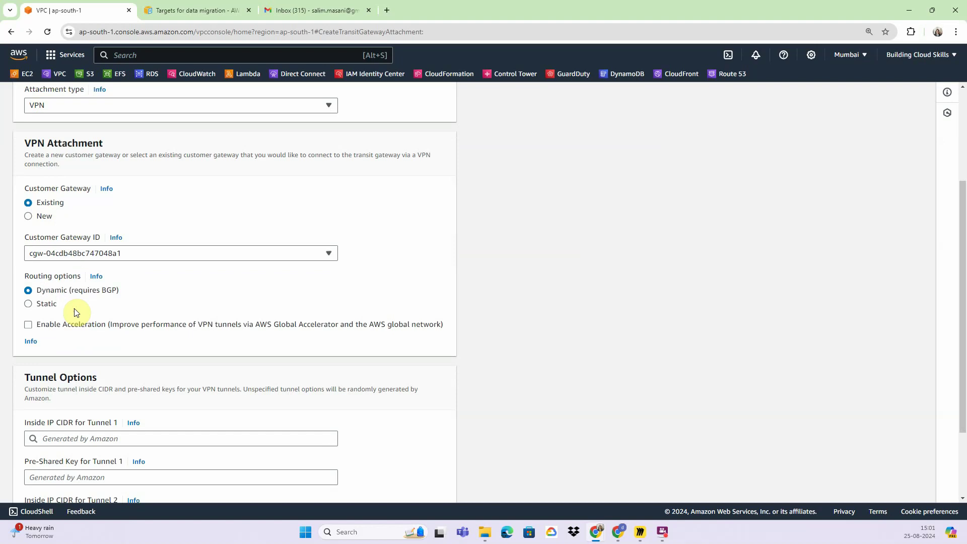
pyautogui.scroll(-2, 159, 300)
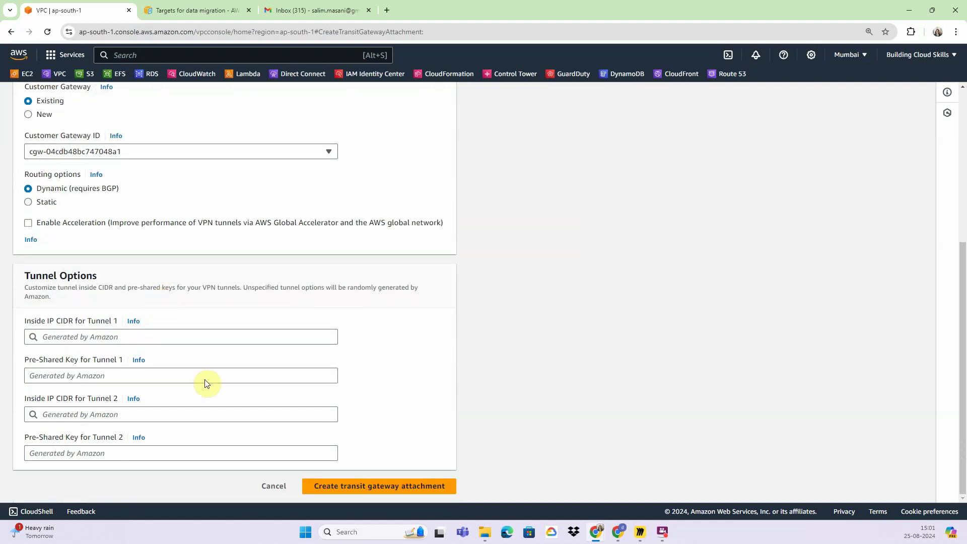
pyautogui.click(405, 488)
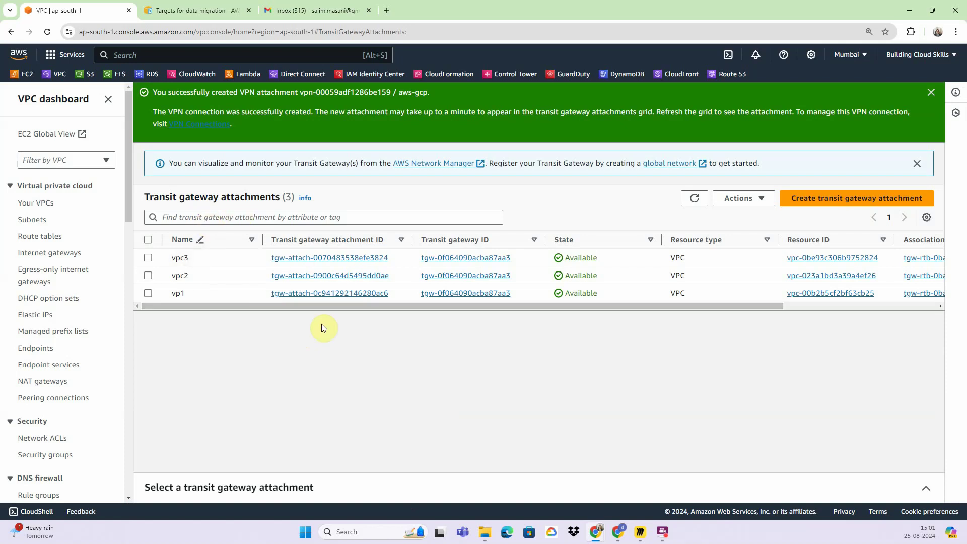
# Step: Start another transit gateway attachment with the name tag cg2 on the demo transit gateway, with attachment type VPN
pyautogui.click(694, 198)
pyautogui.click(840, 198)
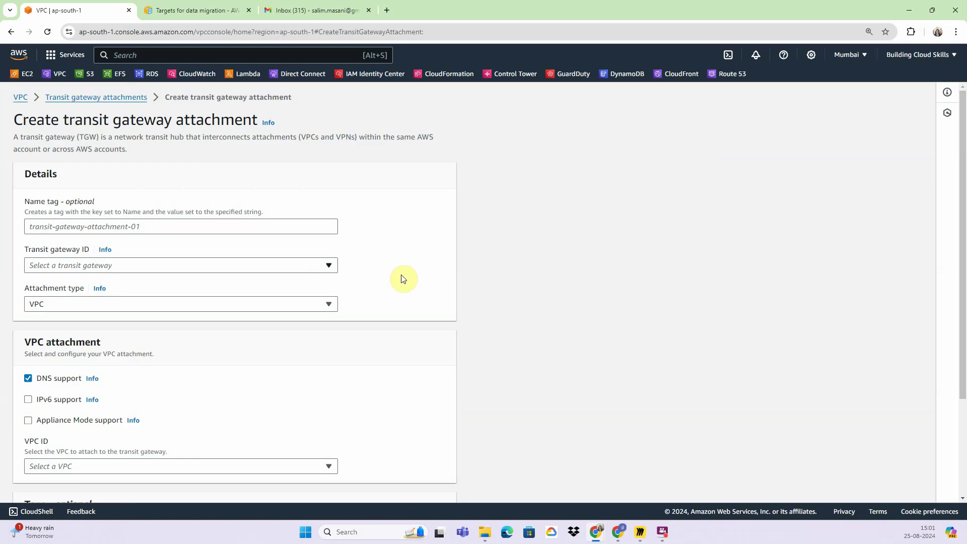
pyautogui.click(84, 226)
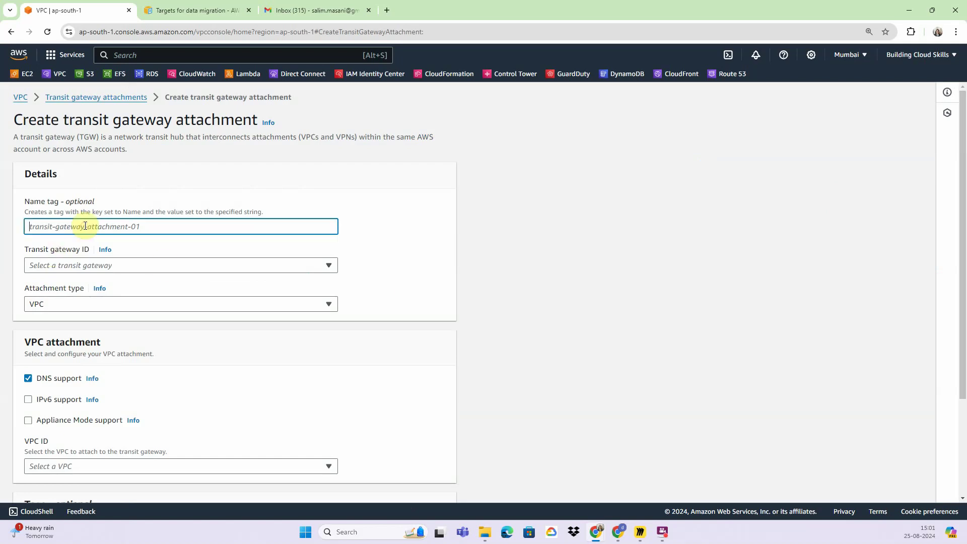
pyautogui.write('cg2')
pyautogui.click(96, 263)
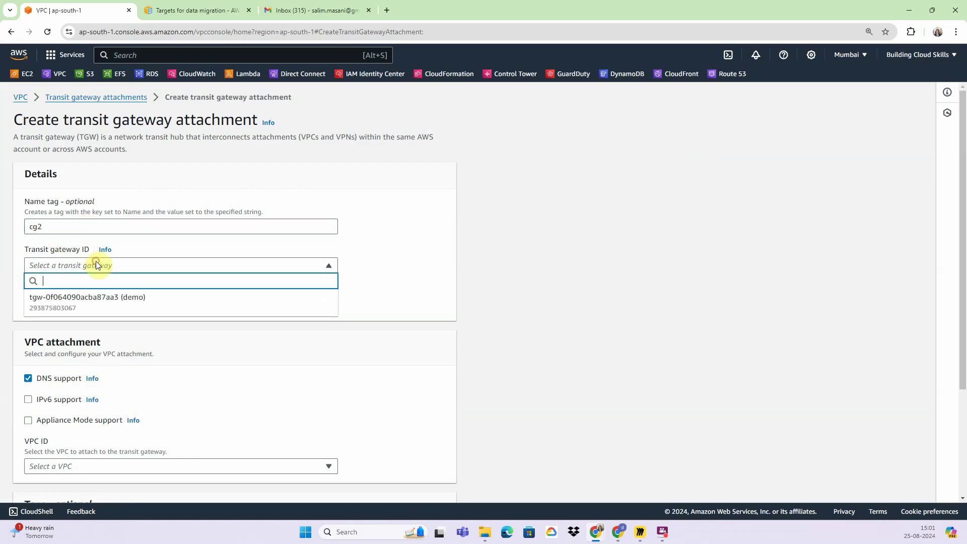
pyautogui.click(97, 297)
pyautogui.click(98, 302)
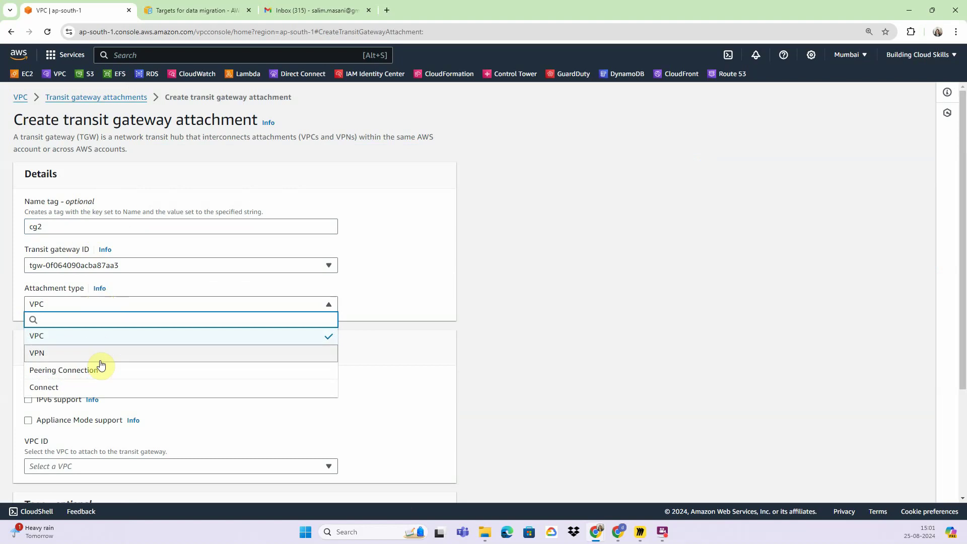
pyautogui.click(98, 352)
# Step: Assign the existing customer gateway cg2 to the VPN attachment and create it
pyautogui.scroll(-2, 103, 353)
pyautogui.click(133, 305)
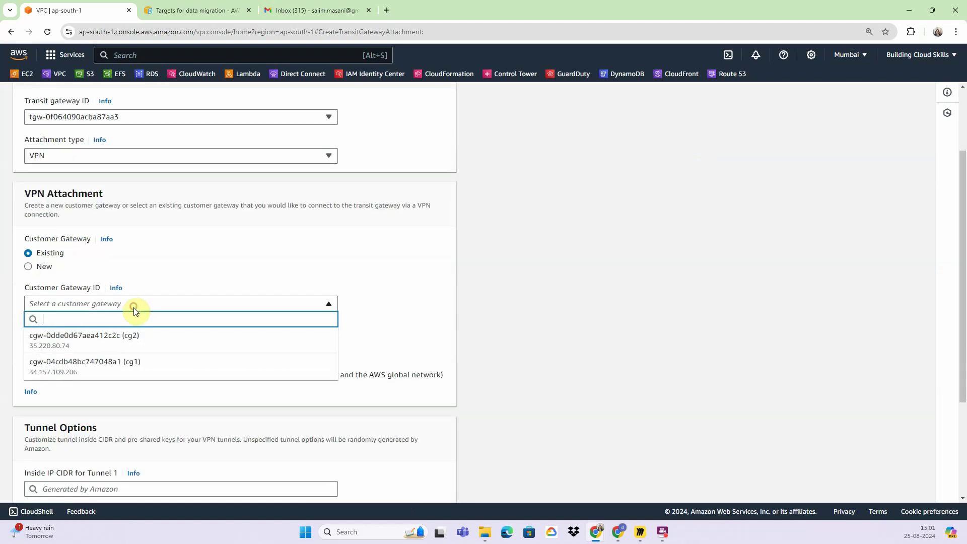
pyautogui.click(129, 337)
pyautogui.scroll(-1, 151, 328)
pyautogui.scroll(-2, 169, 315)
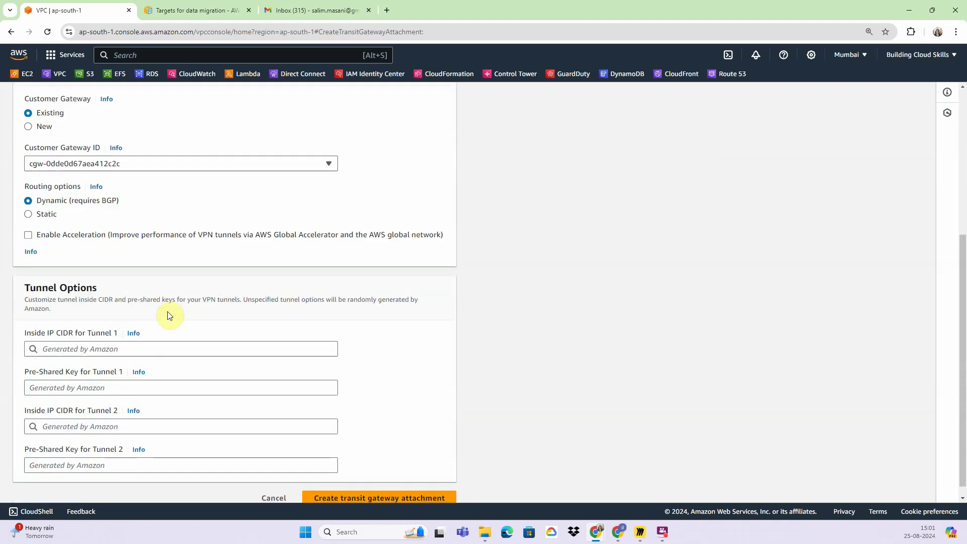
pyautogui.click(373, 493)
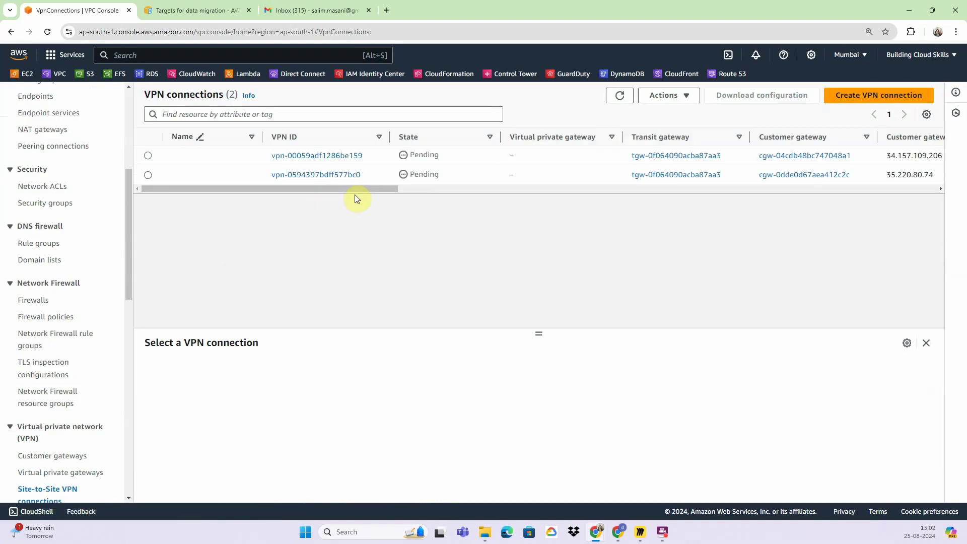
# Step: Name the Site-to-Site VPN connection that uses the cg1 gateway CG1 and the one that uses cg2 CG2
pyautogui.hscroll(5, 355, 193)
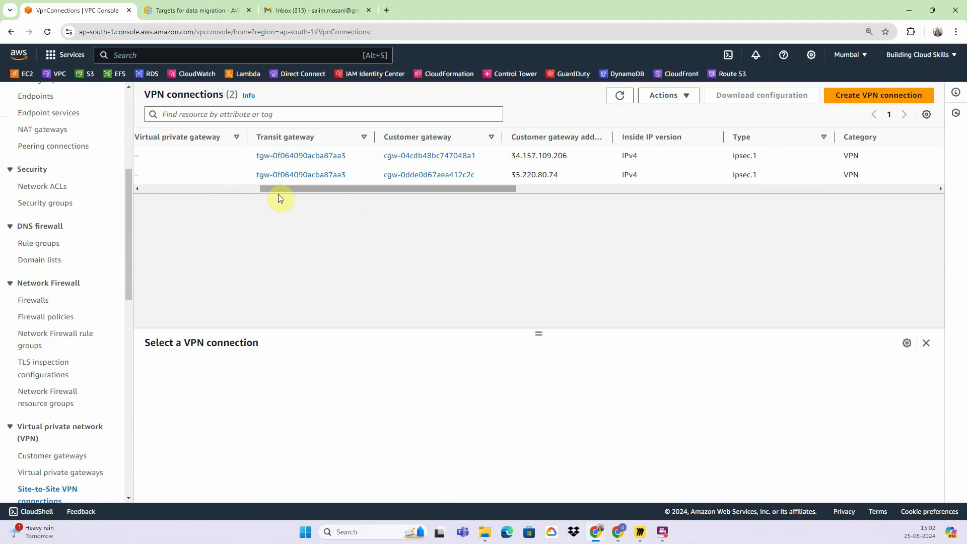
pyautogui.moveTo(295, 191); pyautogui.dragTo(128, 194)
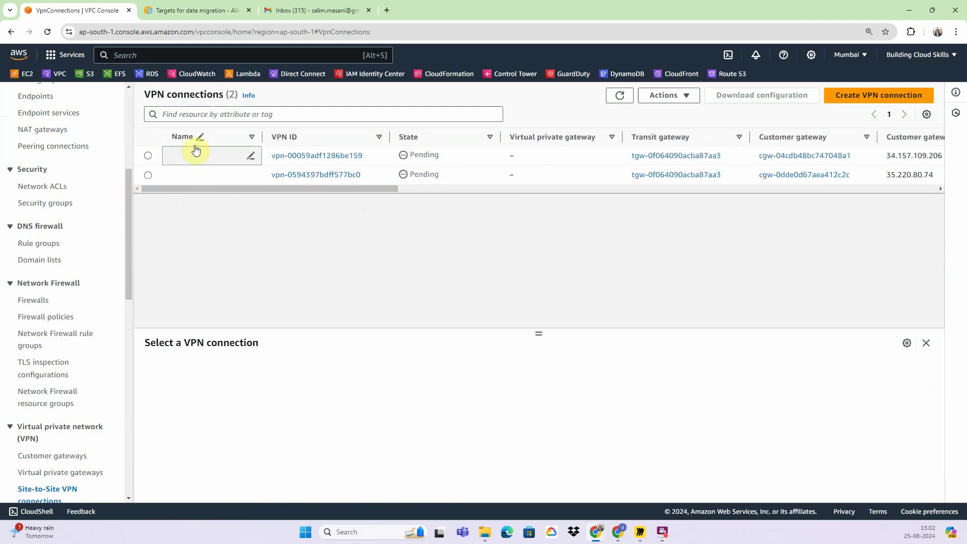
pyautogui.click(249, 156)
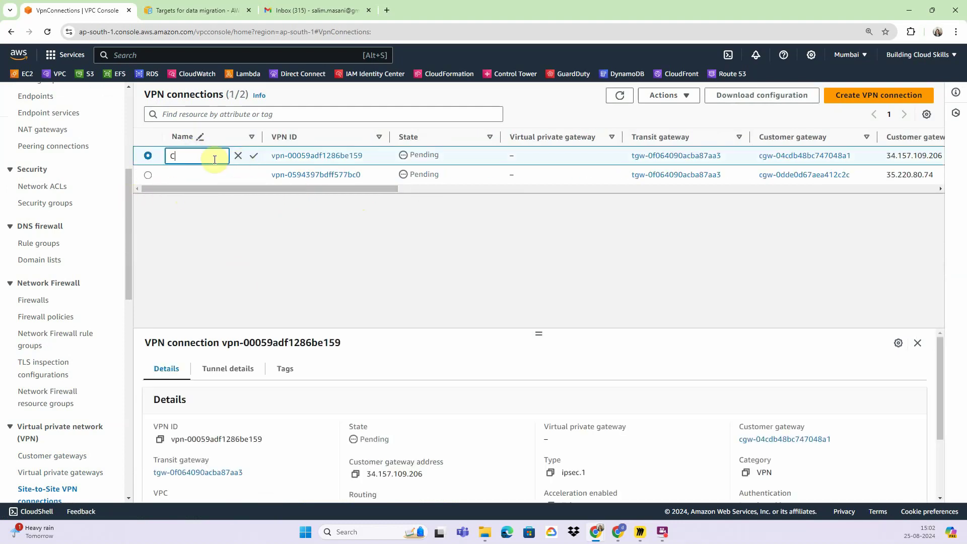
pyautogui.write('CG1')
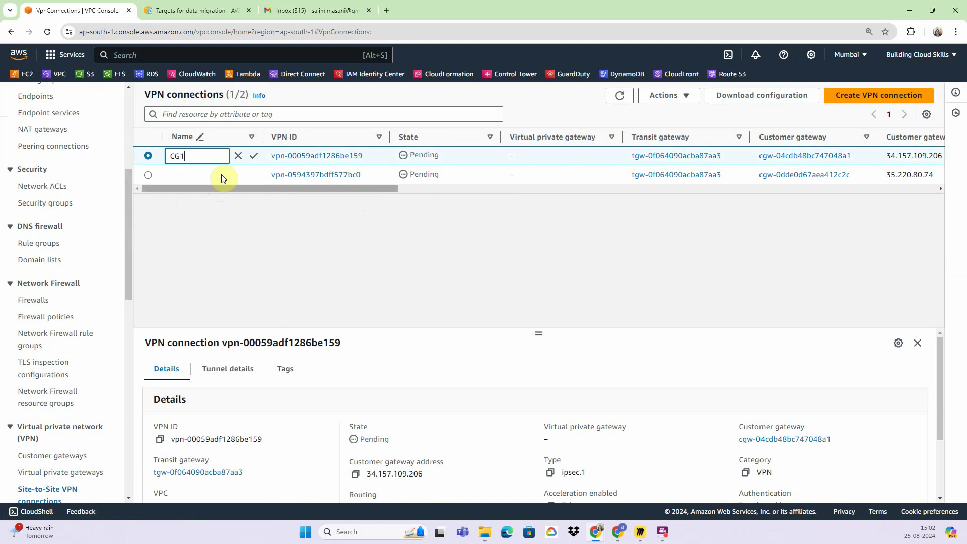
pyautogui.click(253, 155)
pyautogui.click(204, 176)
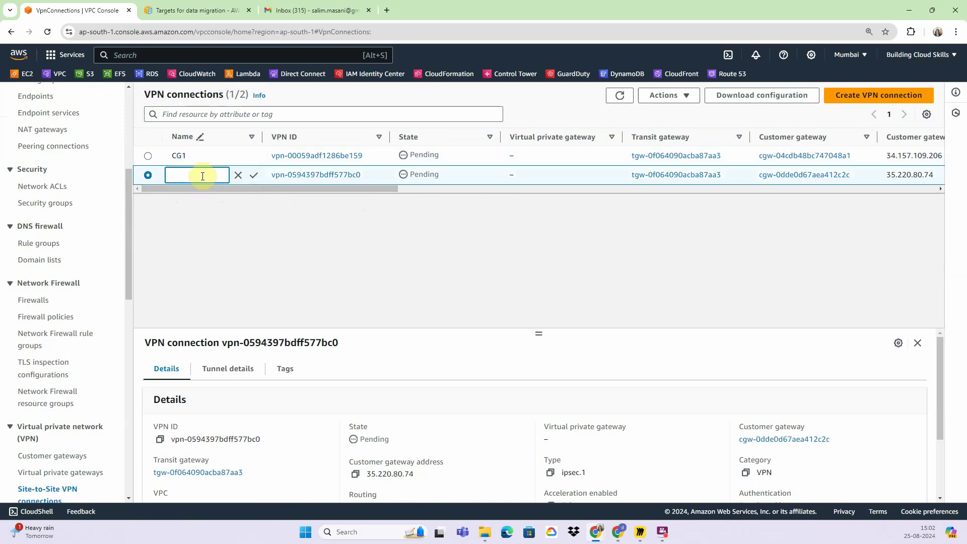
pyautogui.click(252, 176)
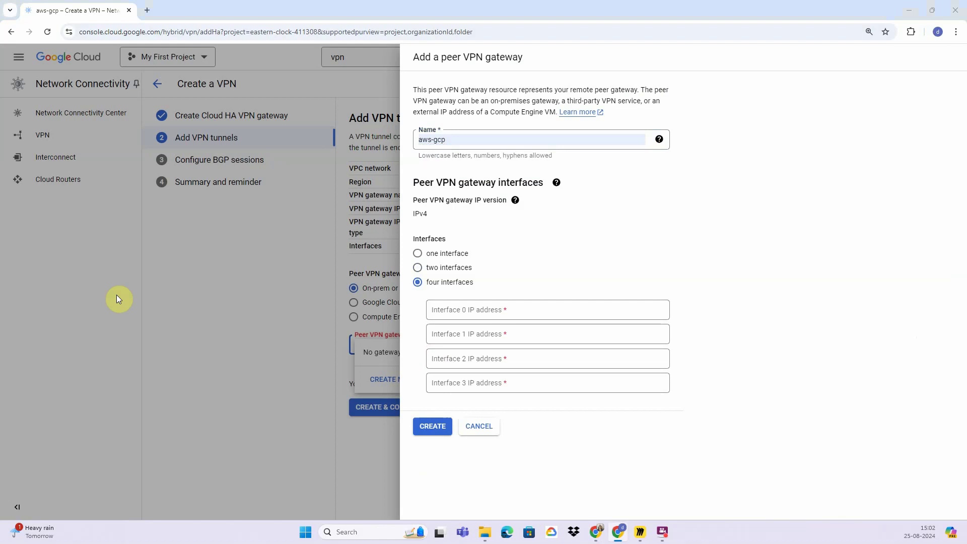
# Step: Copy the Tunnel 1 outside IP address of CG1 from AWS into the peer gateway's interface 0 in Google Cloud, 13.127.234.105
pyautogui.hotkey('alt', 'Tab')
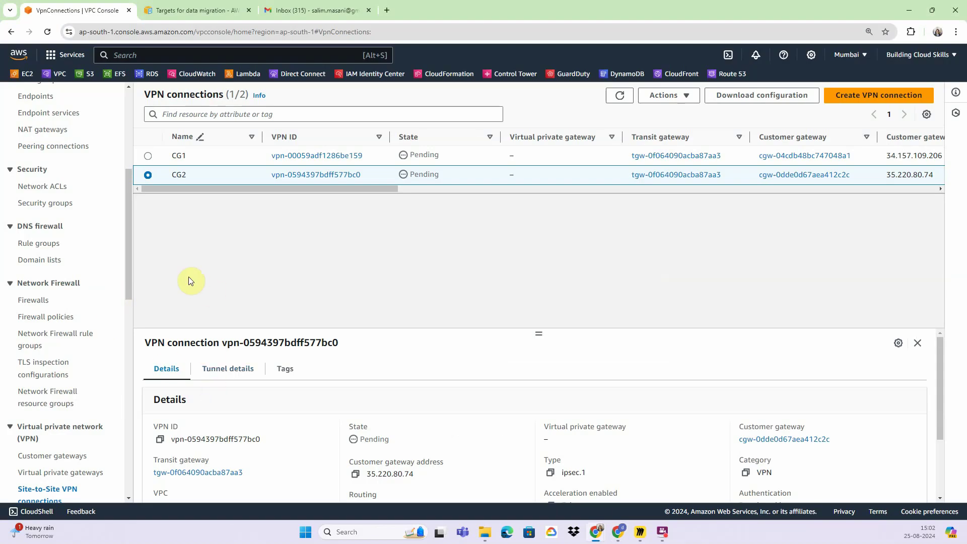
pyautogui.click(148, 155)
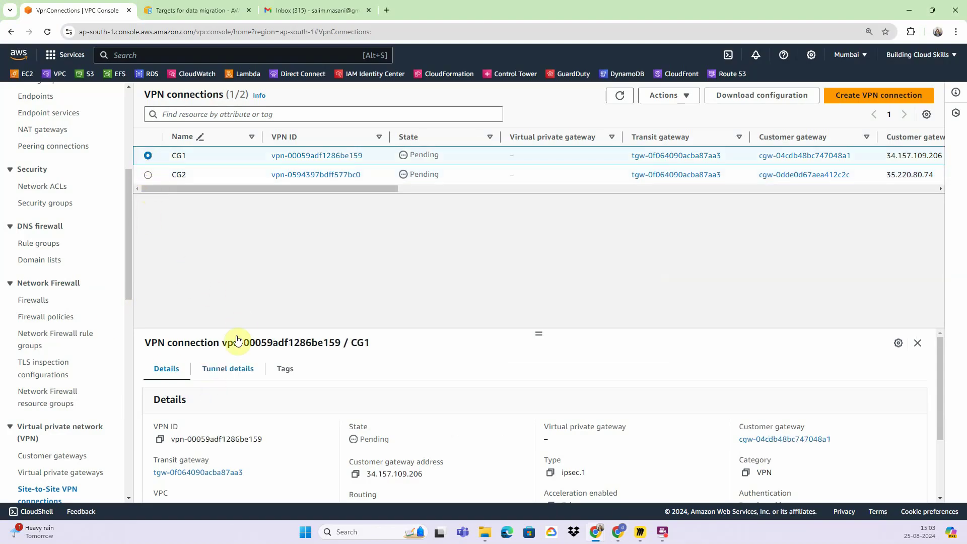
pyautogui.click(229, 368)
pyautogui.scroll(-1, 384, 416)
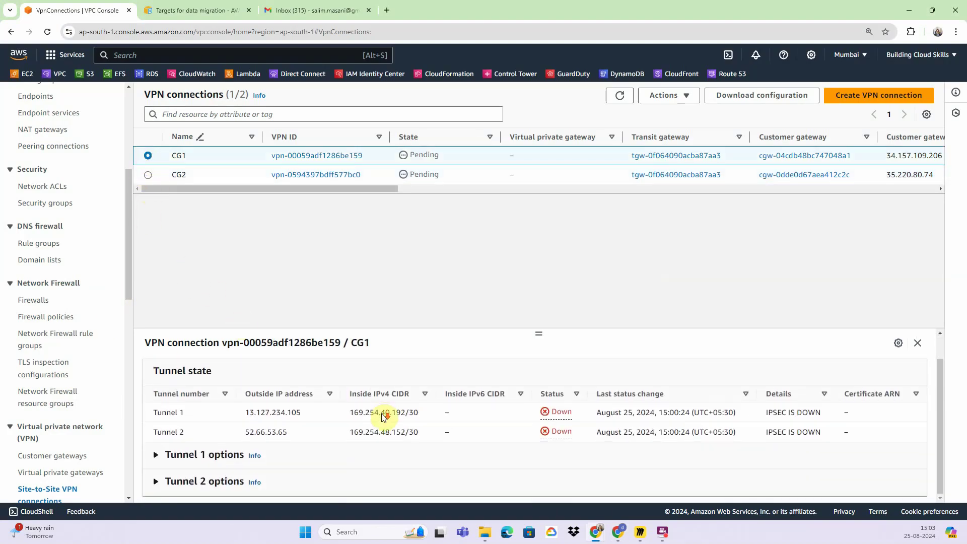
pyautogui.doubleClick(274, 412)
pyautogui.hotkey('ctrl', 'c')
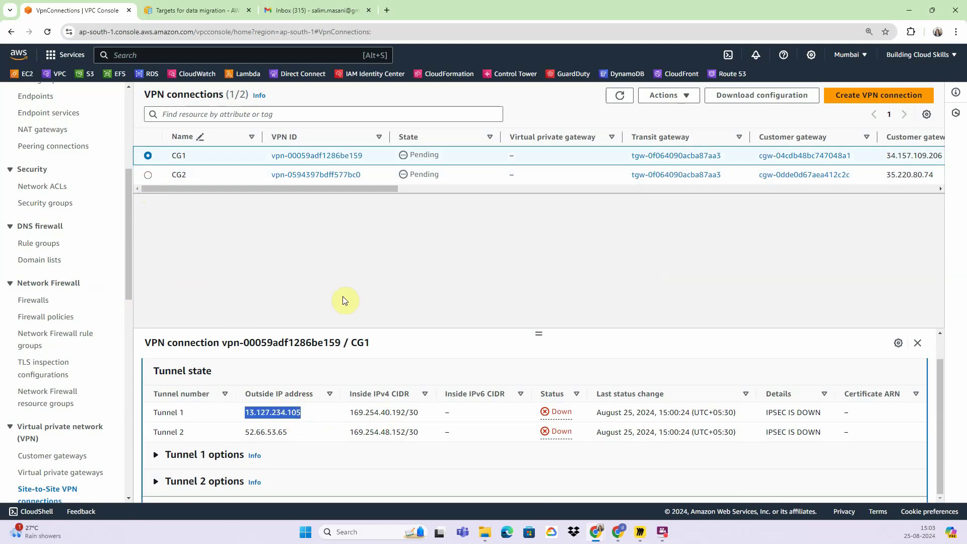
pyautogui.hotkey('alt', 'Tab')
pyautogui.click(478, 311)
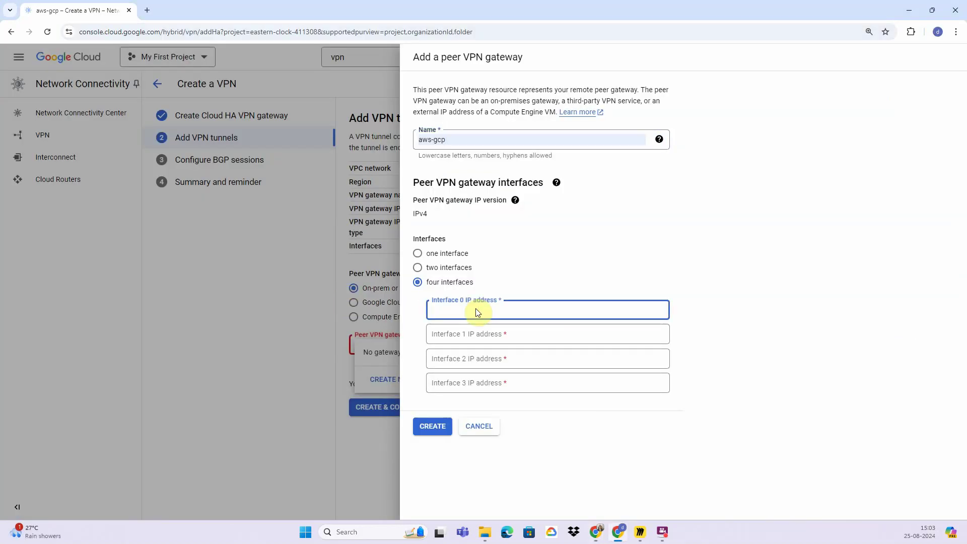
pyautogui.hotkey('ctrl', 'v')
# Step: Copy the Tunnel 2 outside IP address of CG1 from AWS into the peer gateway's interface 1 in Google Cloud, 52.66.53.65
pyautogui.hotkey('alt', 'Tab')
pyautogui.doubleClick(261, 428)
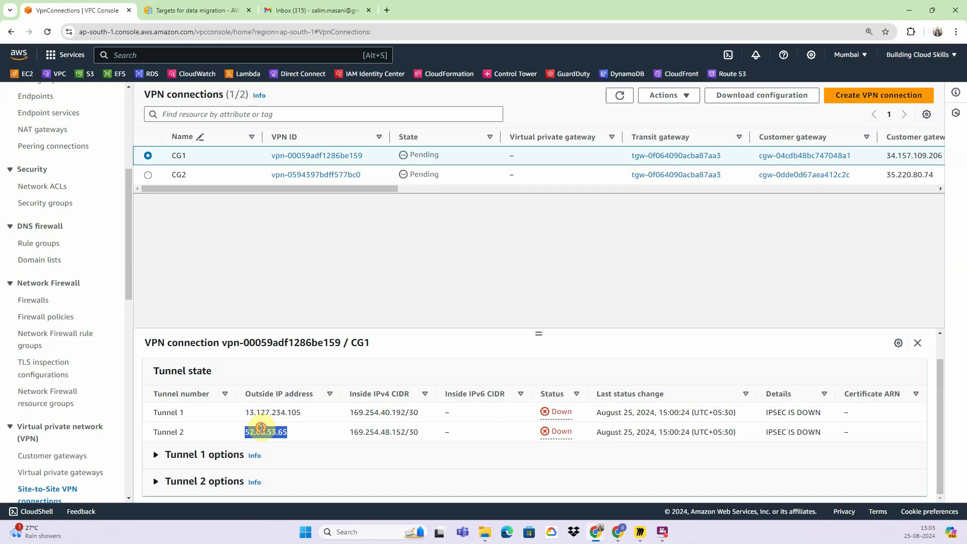
pyautogui.hotkey('alt', 'Tab')
pyautogui.click(475, 340)
pyautogui.write('52.66.53.65')
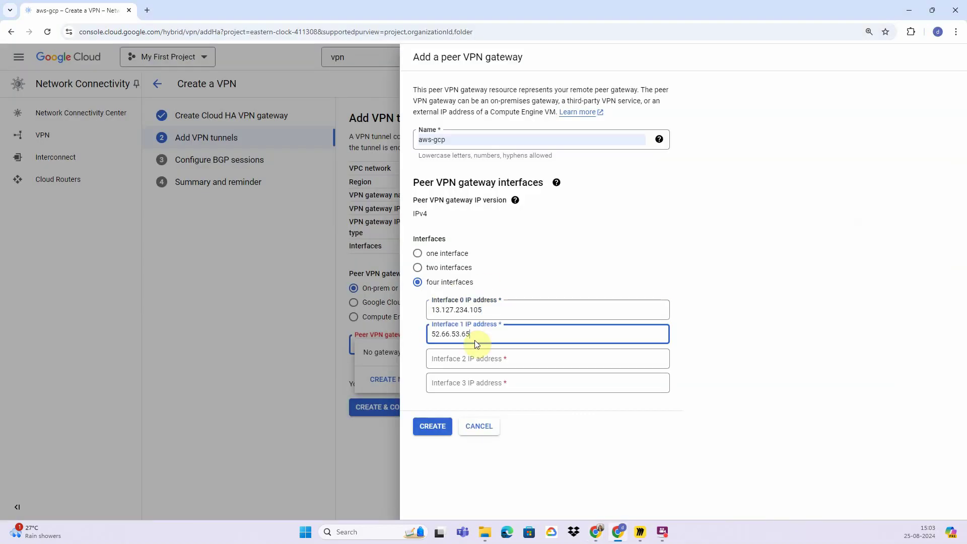
# Step: Copy the Tunnel 1 outside IP address of CG2 from AWS into the peer gateway's interface 2 in Google Cloud, 13.202.40.98
pyautogui.hotkey('alt', 'Tab')
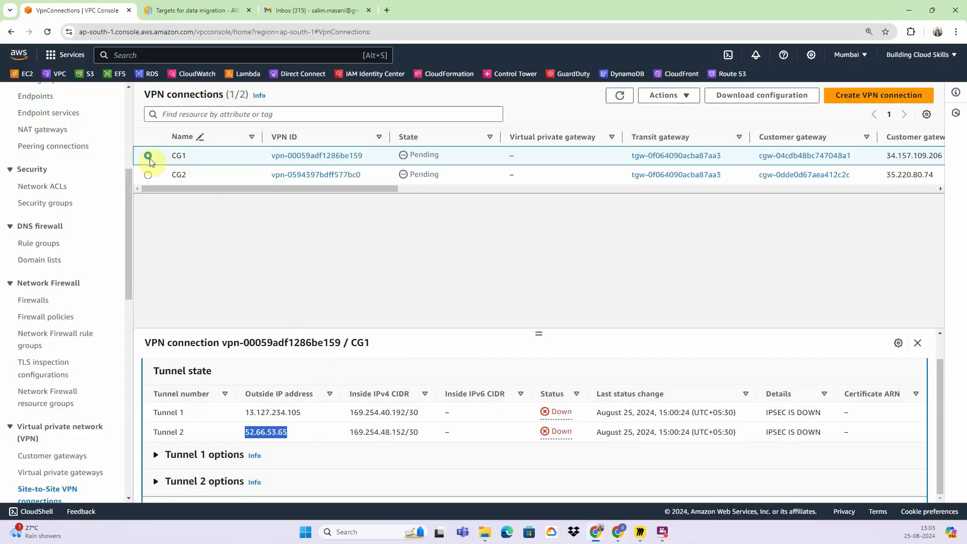
pyautogui.click(148, 174)
pyautogui.doubleClick(267, 412)
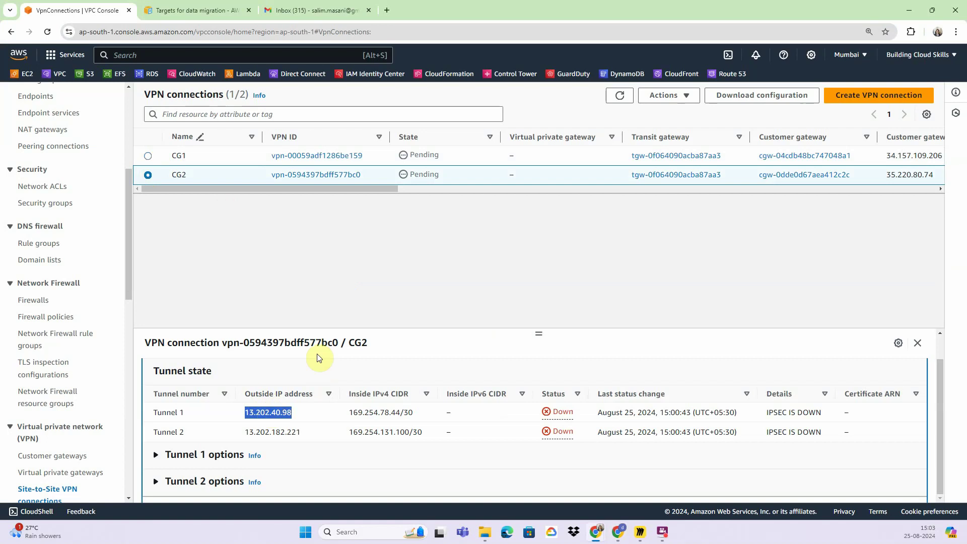
pyautogui.hotkey('ctrl', 'c')
pyautogui.hotkey('alt', 'Tab')
pyautogui.click(427, 358)
pyautogui.hotkey('ctrl', 'v')
# Step: Copy the Tunnel 2 outside IP address of CG2 from AWS into the peer gateway's interface 3, 13.202.182.221, and create the peer gateway
pyautogui.hotkey('alt', 'Tab')
pyautogui.doubleClick(272, 432)
pyautogui.hotkey('ctrl', 'c')
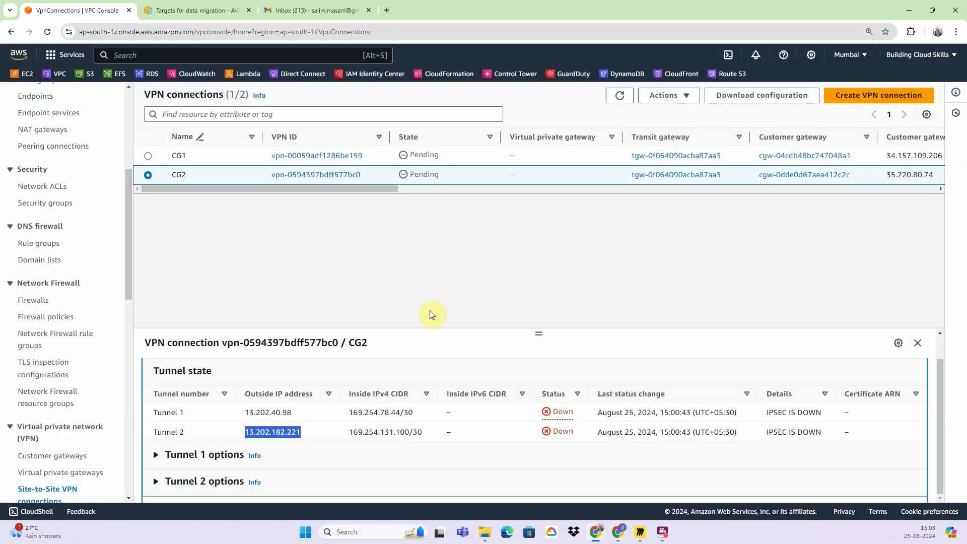
pyautogui.hotkey('alt', 'Tab')
pyautogui.click(431, 383)
pyautogui.hotkey('ctrl', 'v')
pyautogui.click(445, 429)
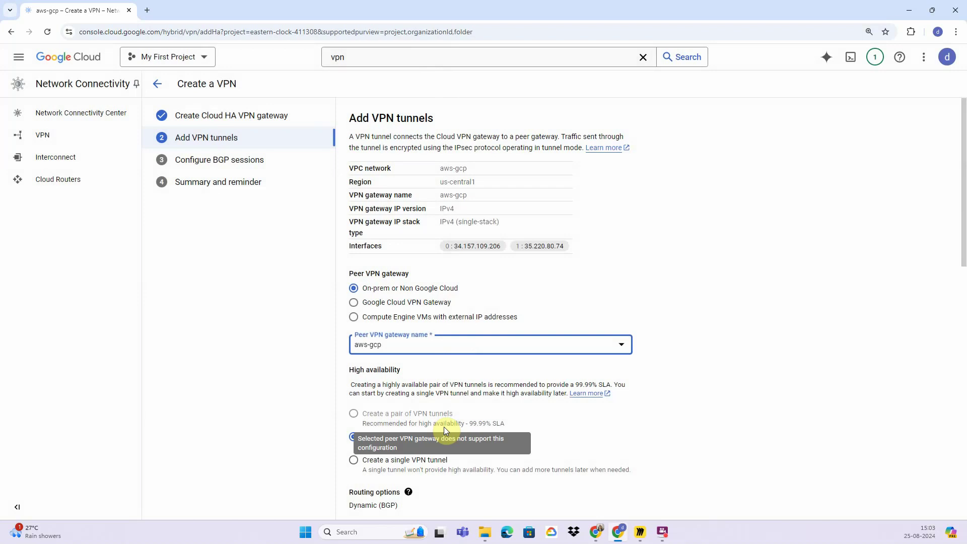
# Step: Create a new Cloud Router named aws-gcp with Google ASN 65000 for the VPN tunnels
pyautogui.scroll(-2, 507, 391)
pyautogui.click(409, 343)
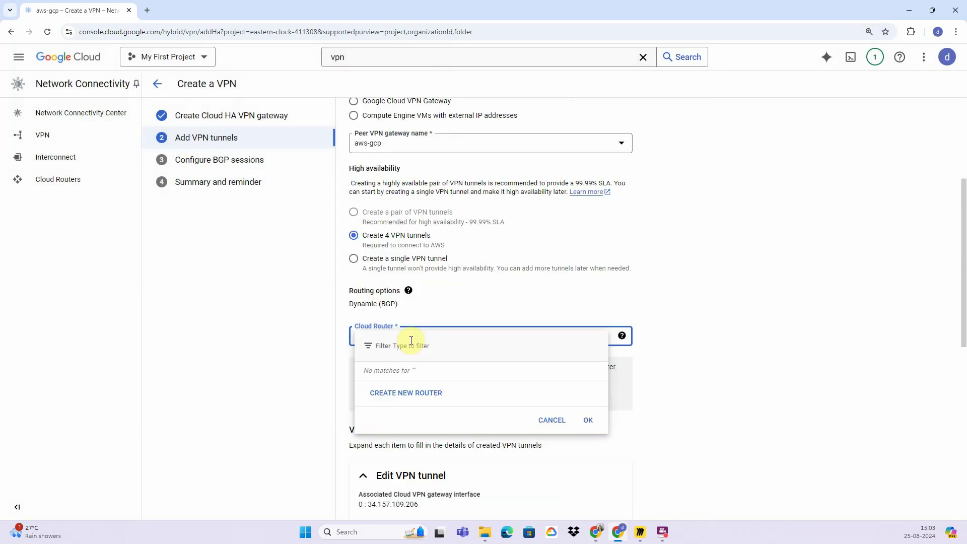
pyautogui.click(421, 393)
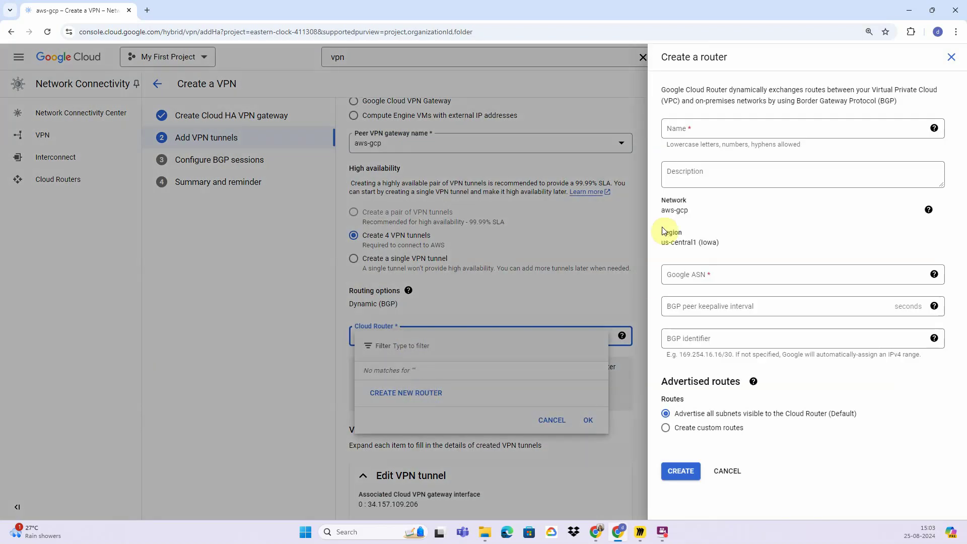
pyautogui.click(678, 276)
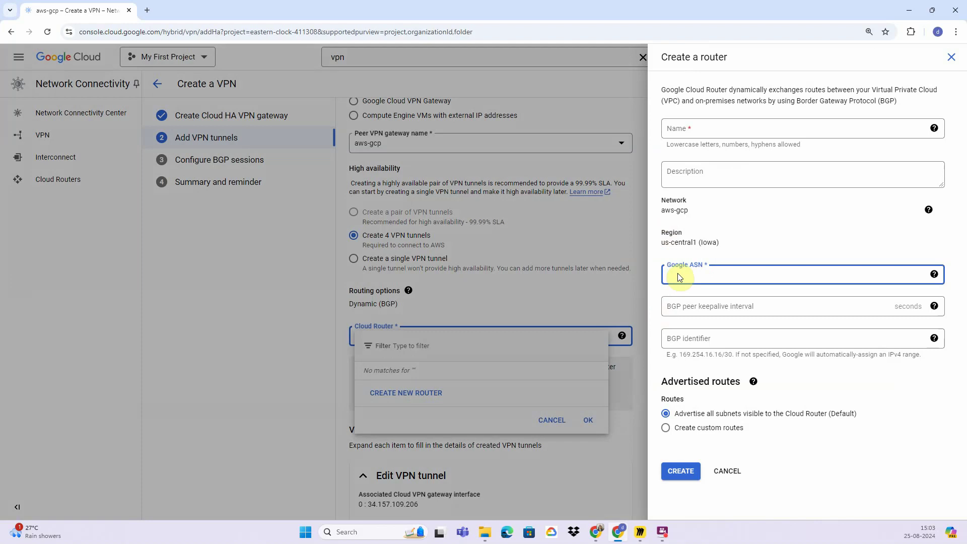
pyautogui.click(702, 127)
pyautogui.press('Down')
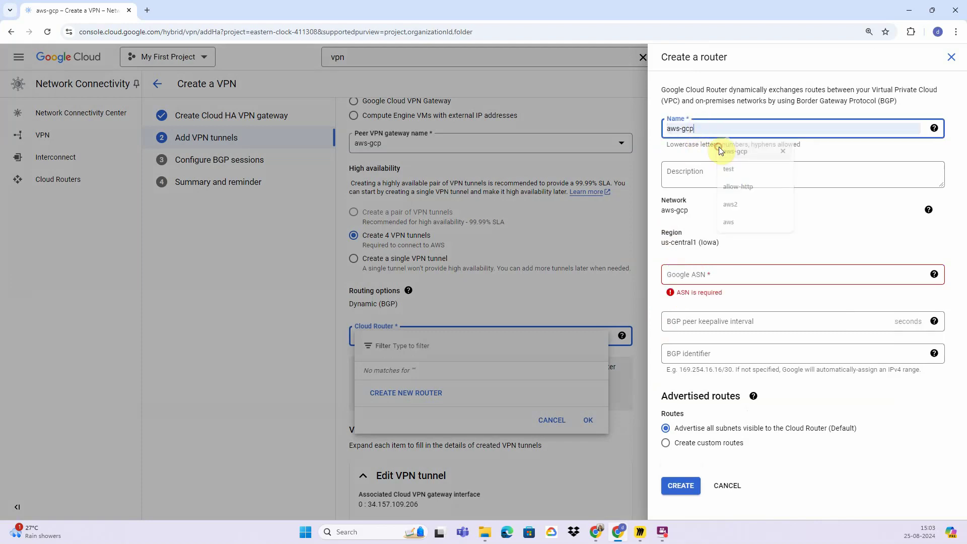
pyautogui.click(726, 151)
pyautogui.click(705, 276)
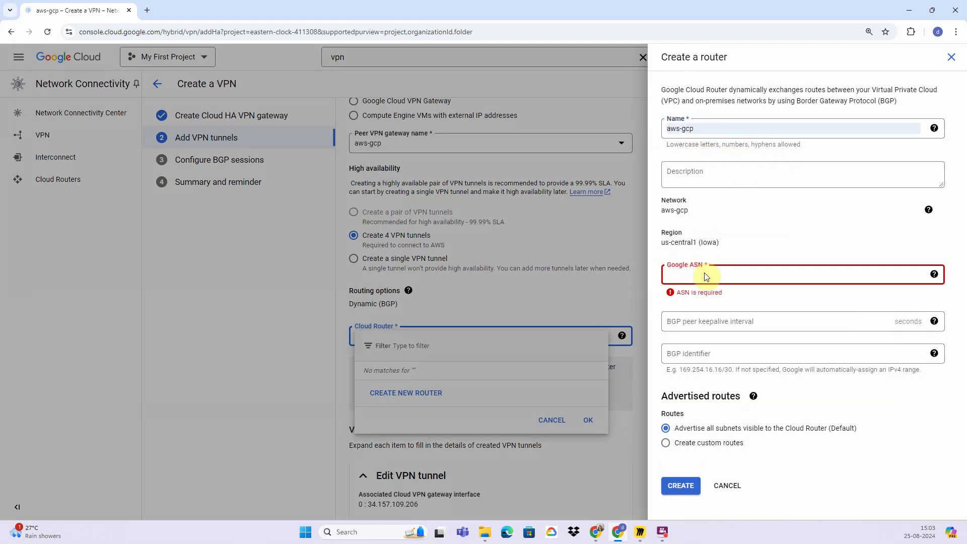
pyautogui.write('65000')
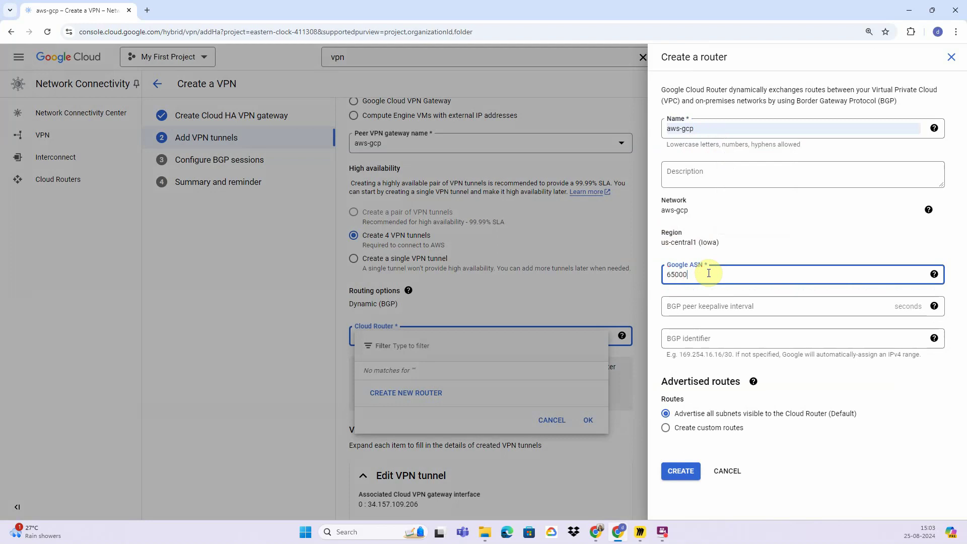
pyautogui.click(681, 489)
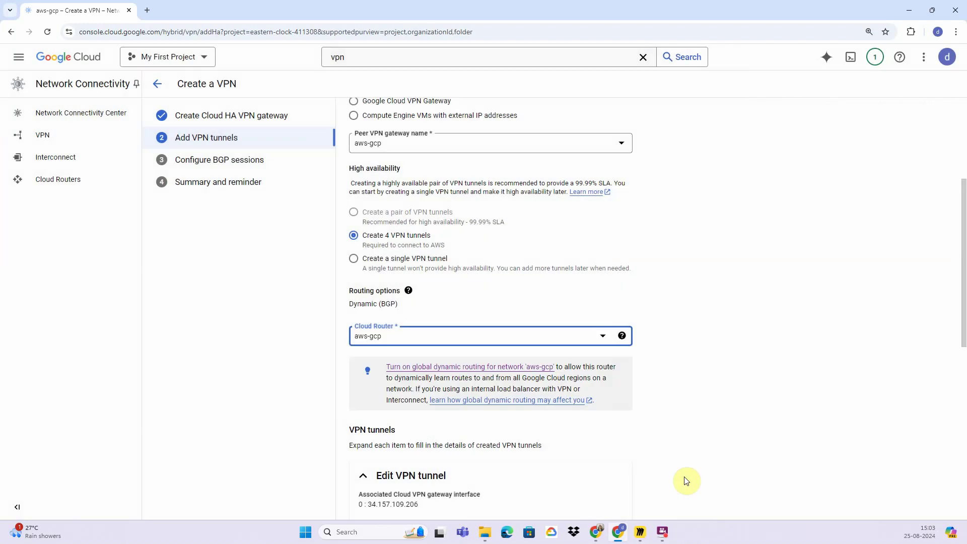
# Step: Name the first VPN tunnel, associated with peer interface 0, link1
pyautogui.scroll(-5, 683, 425)
pyautogui.scroll(-2, 683, 425)
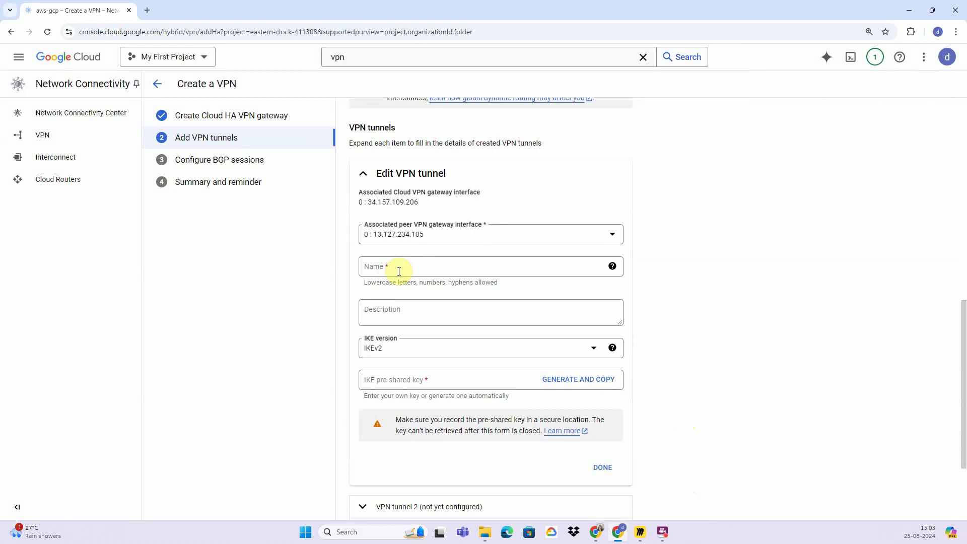
pyautogui.click(399, 271)
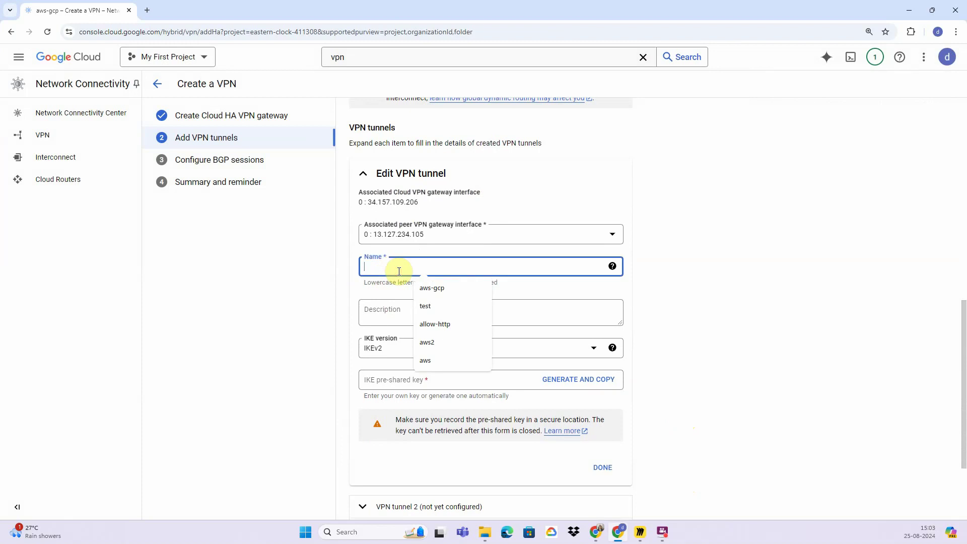
pyautogui.write('link1')
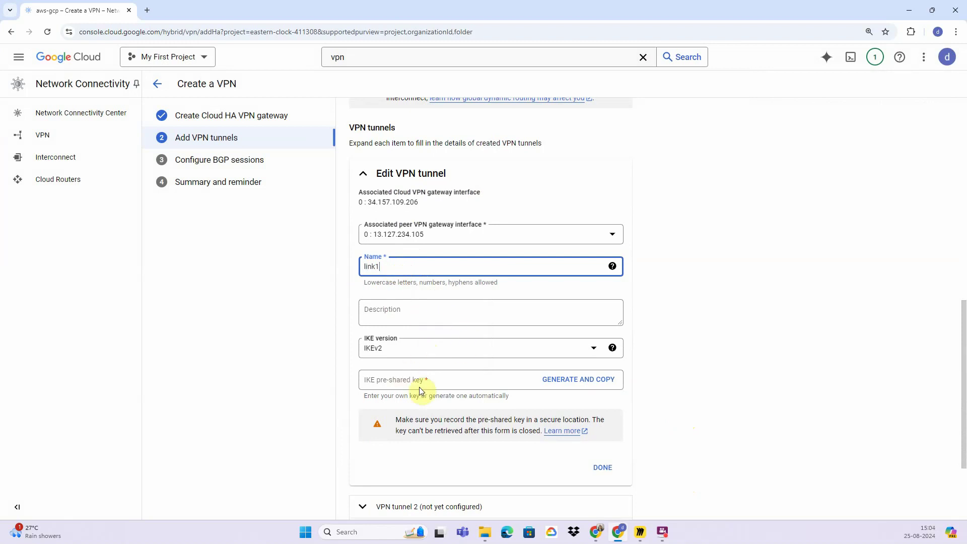
pyautogui.scroll(-2, 336, 237)
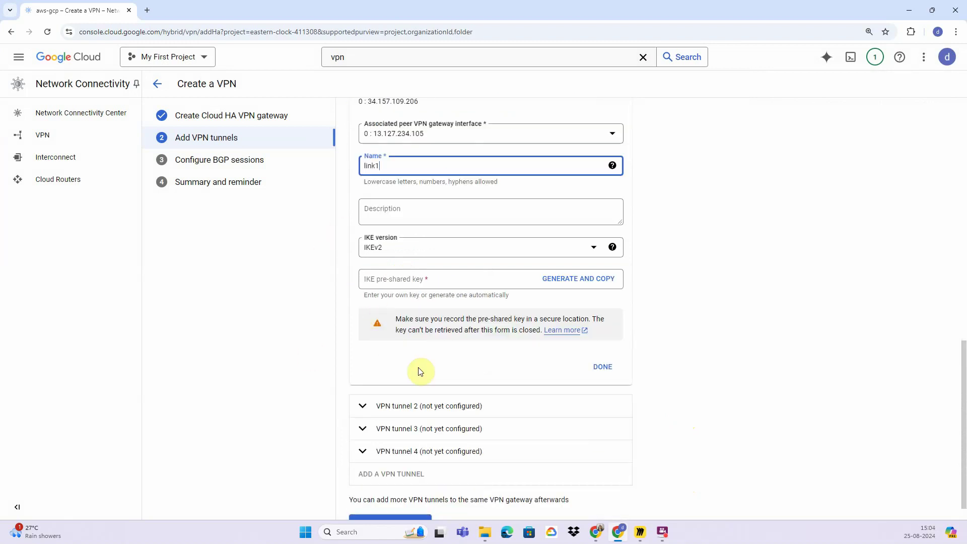
pyautogui.scroll(3, 447, 289)
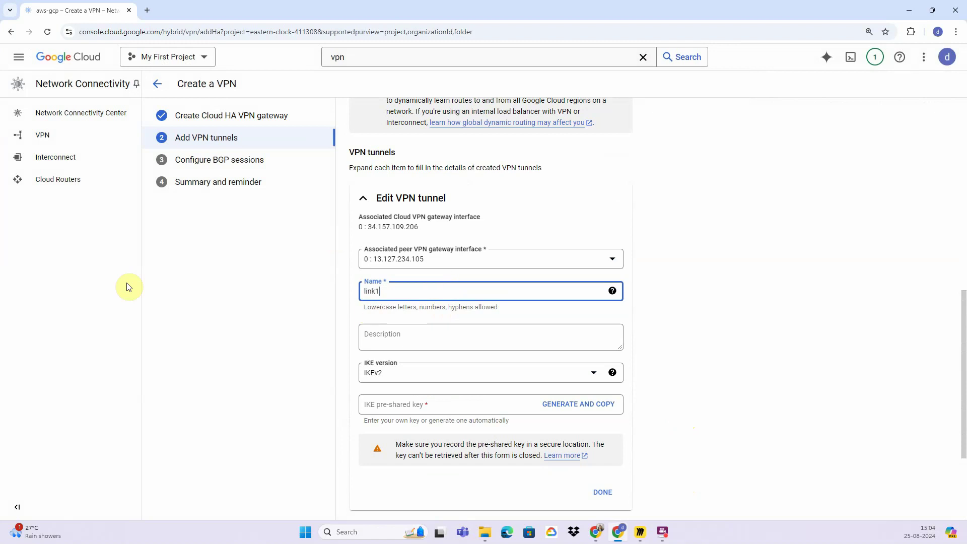
# Step: Download the CG1 configuration from AWS with vendor Generic and IKE version ikev2, and open the downloaded text file
pyautogui.hotkey('alt', 'Tab')
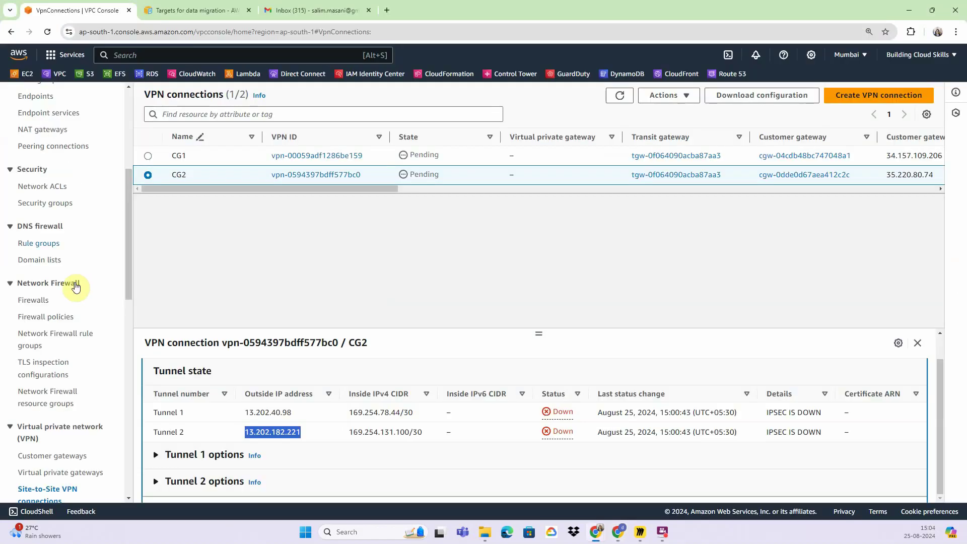
pyautogui.click(147, 156)
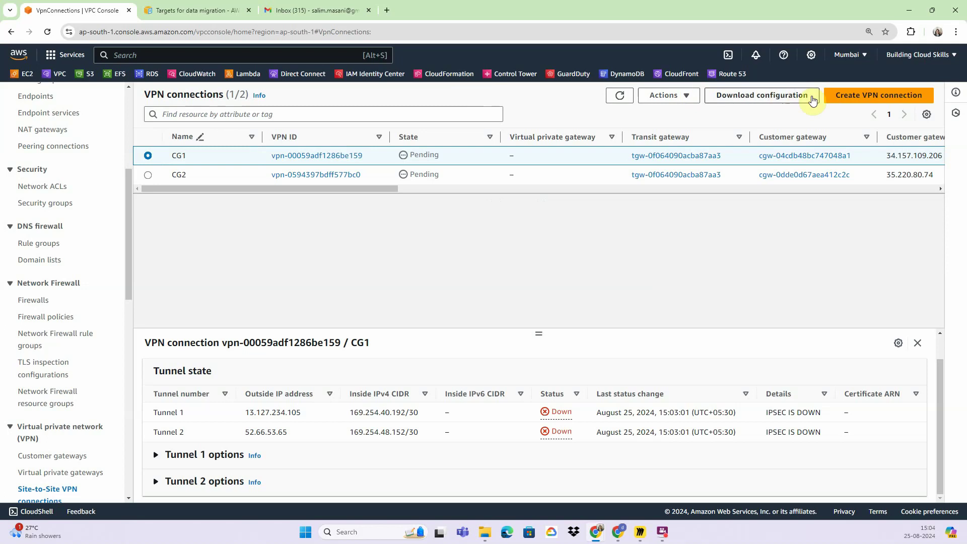
pyautogui.click(745, 98)
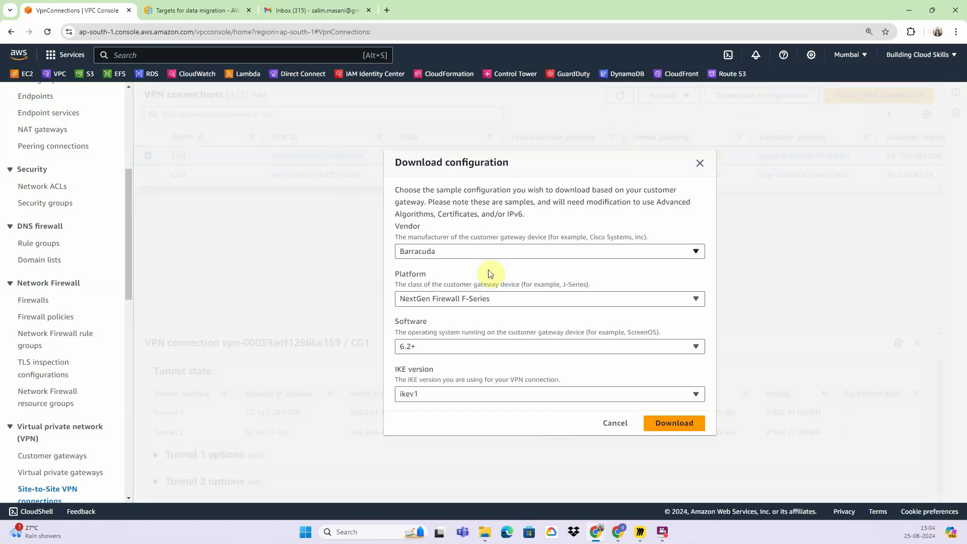
pyautogui.click(497, 251)
pyautogui.click(450, 370)
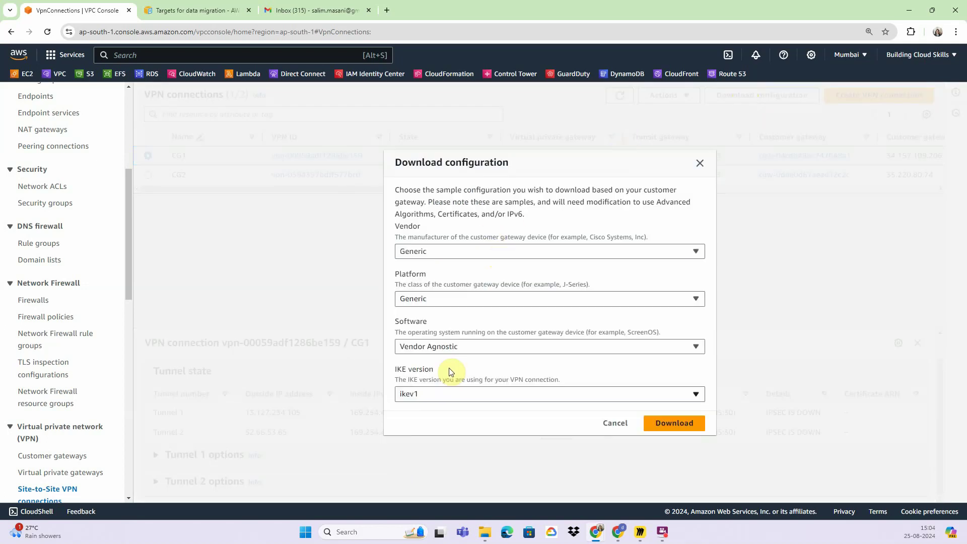
pyautogui.click(585, 397)
pyautogui.click(557, 440)
pyautogui.click(675, 423)
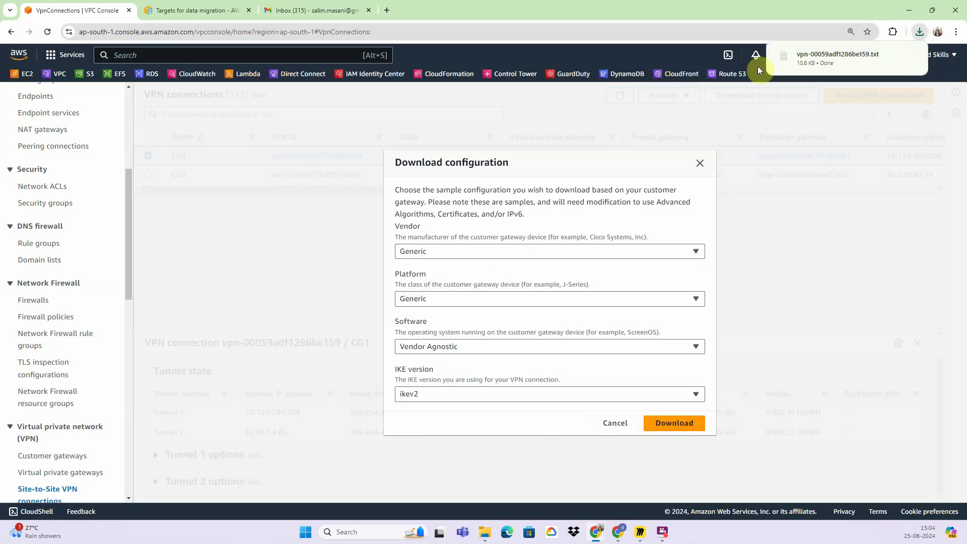
pyautogui.click(823, 64)
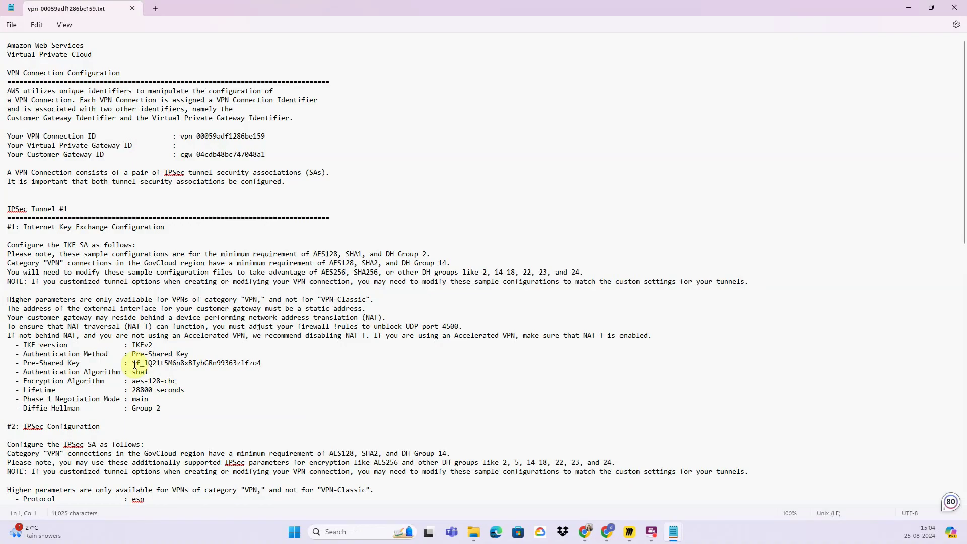
# Step: Copy the IPSec Tunnel #1 pre-shared key from the CG1 configuration file into the IKE pre-shared key of link1 and finish that tunnel
pyautogui.doubleClick(133, 363)
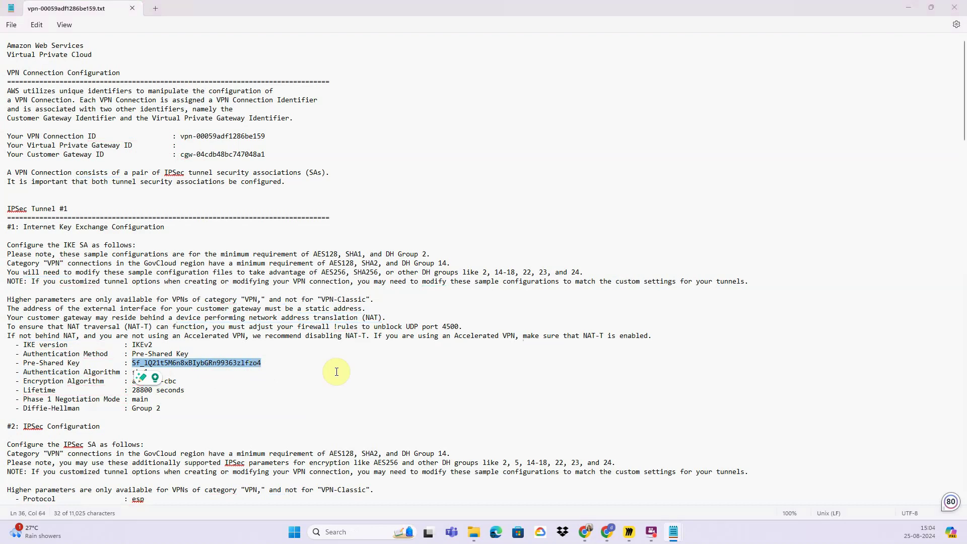
pyautogui.hotkey('alt', 'Tab')
pyautogui.hotkey('alt', 'Tab')
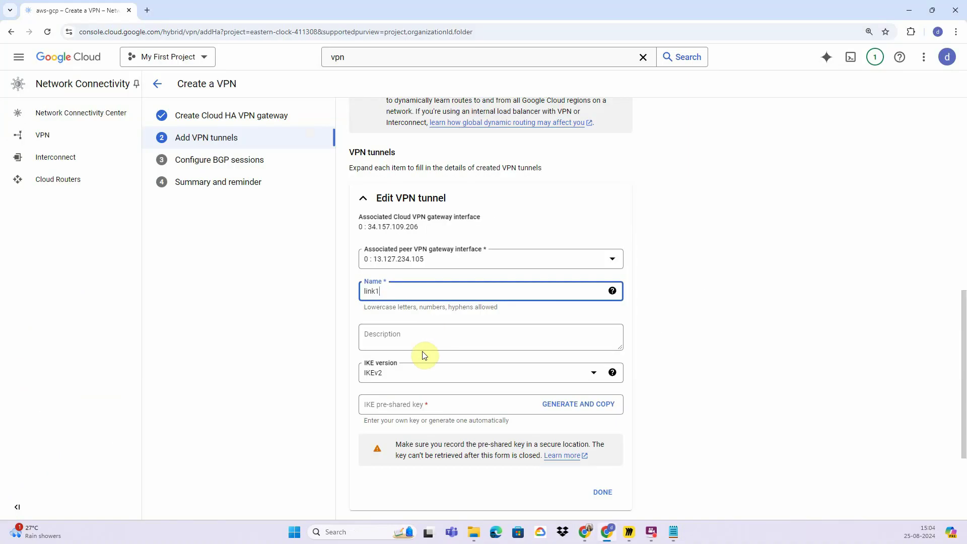
pyautogui.click(411, 403)
pyautogui.hotkey('ctrl', 'v')
pyautogui.scroll(-2, 501, 415)
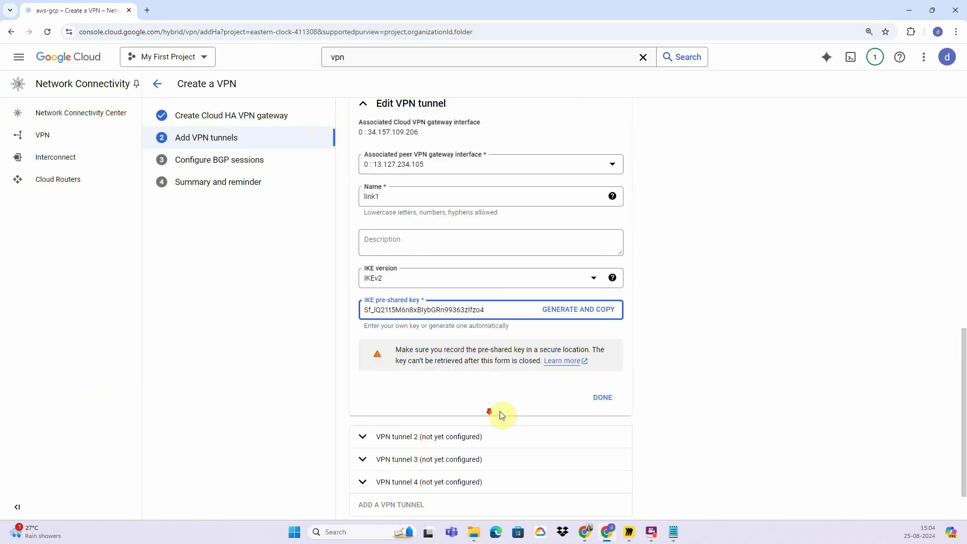
pyautogui.click(604, 395)
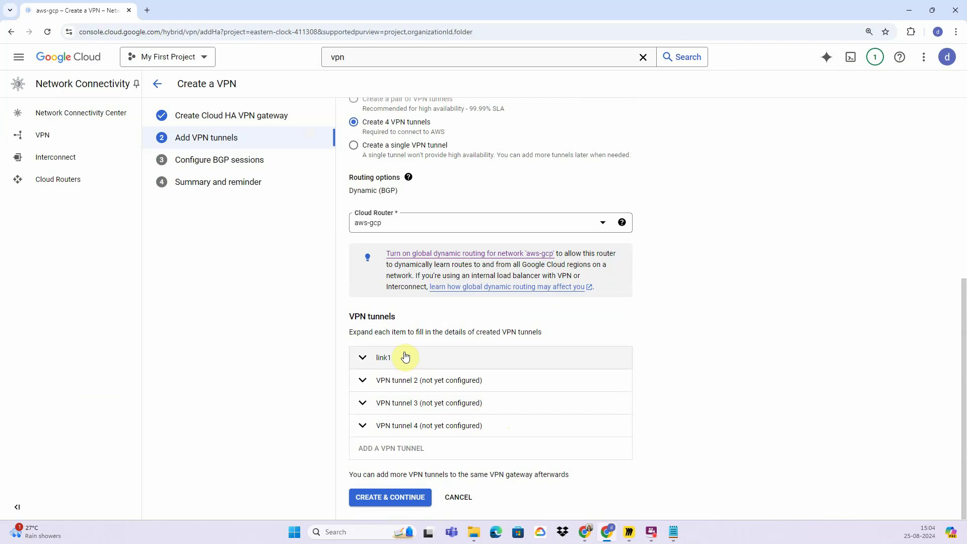
# Step: Open VPN tunnel 2 for editing and name it link2
pyautogui.click(402, 379)
pyautogui.scroll(-4, 400, 382)
pyautogui.click(406, 286)
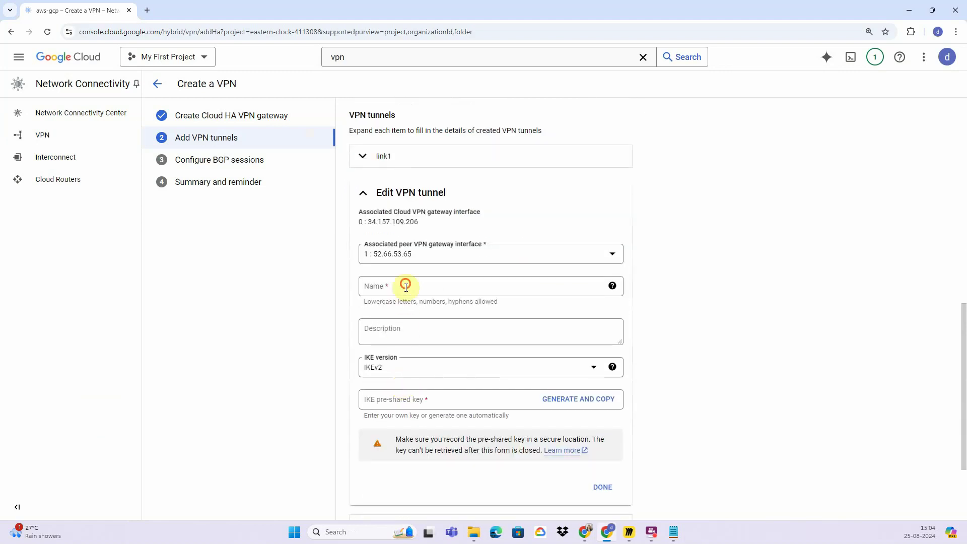
pyautogui.write('link2')
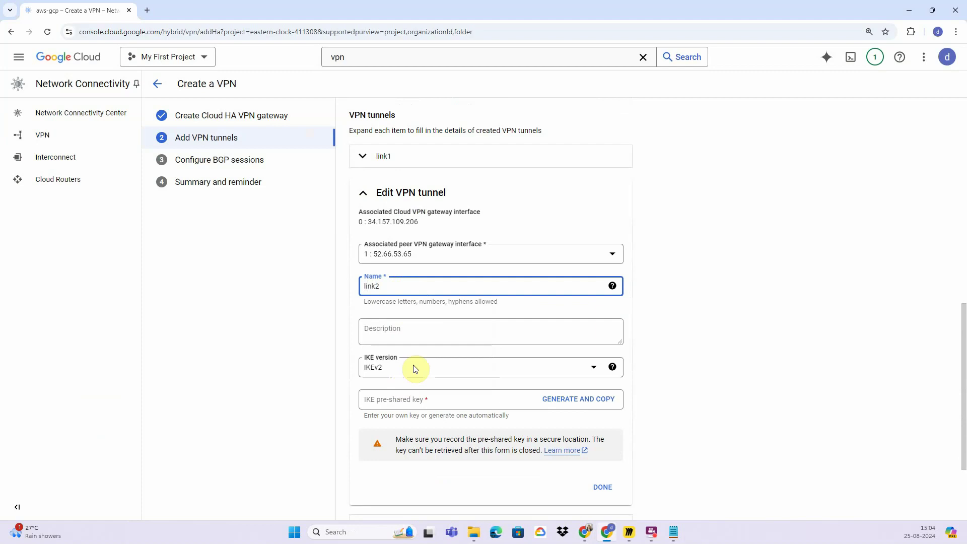
# Step: Copy the IPSec Tunnel #2 pre-shared key from the CG1 configuration file into the IKE pre-shared key of link2 and finish that tunnel
pyautogui.click(402, 398)
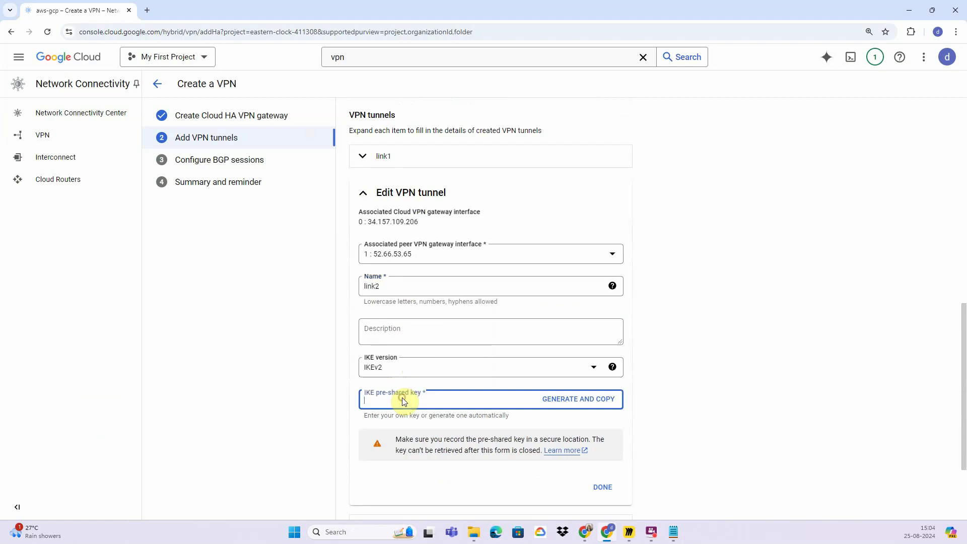
pyautogui.hotkey('alt', 'Tab')
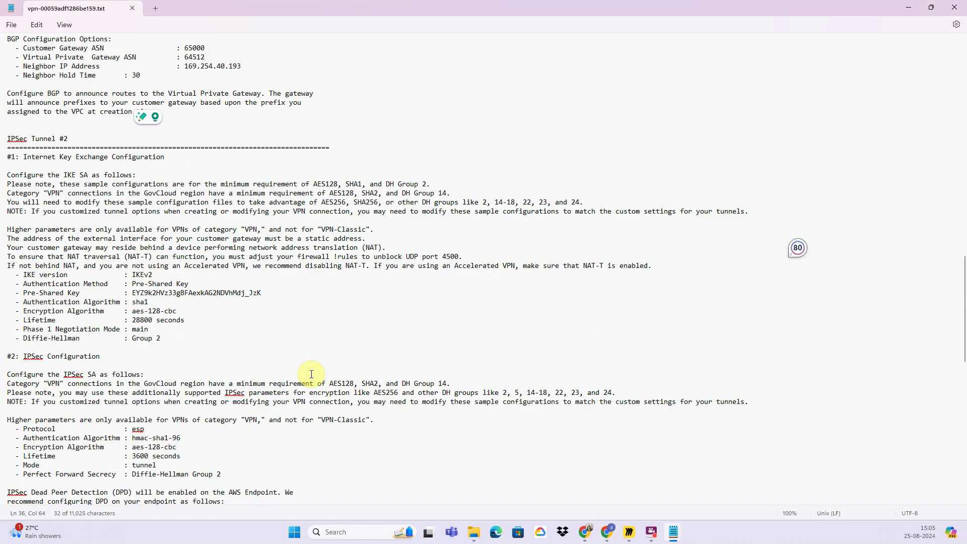
pyautogui.click(133, 219)
pyautogui.moveTo(133, 219); pyautogui.dragTo(261, 220)
pyautogui.hotkey('ctrl', 'c')
pyautogui.hotkey('alt', 'Tab')
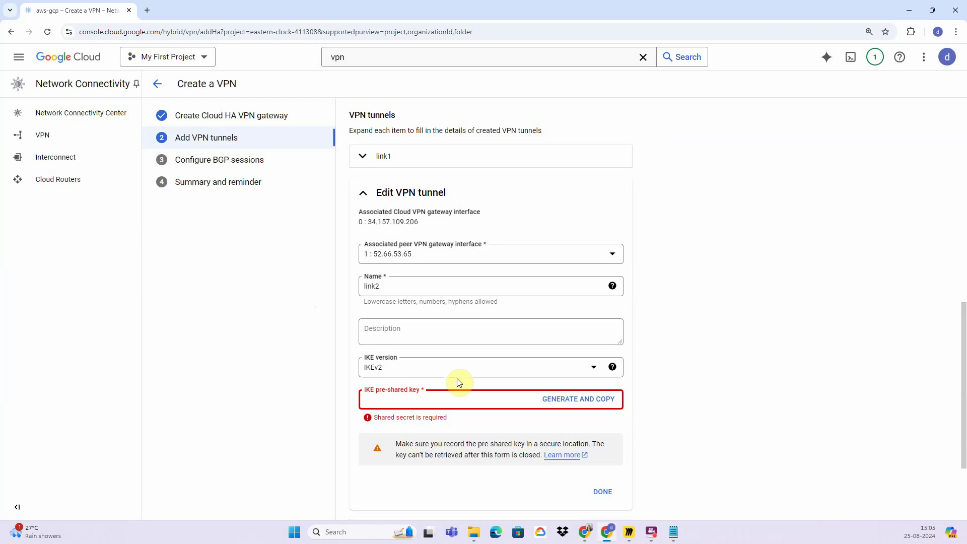
pyautogui.click(421, 396)
pyautogui.hotkey('ctrl', 'v')
pyautogui.click(603, 486)
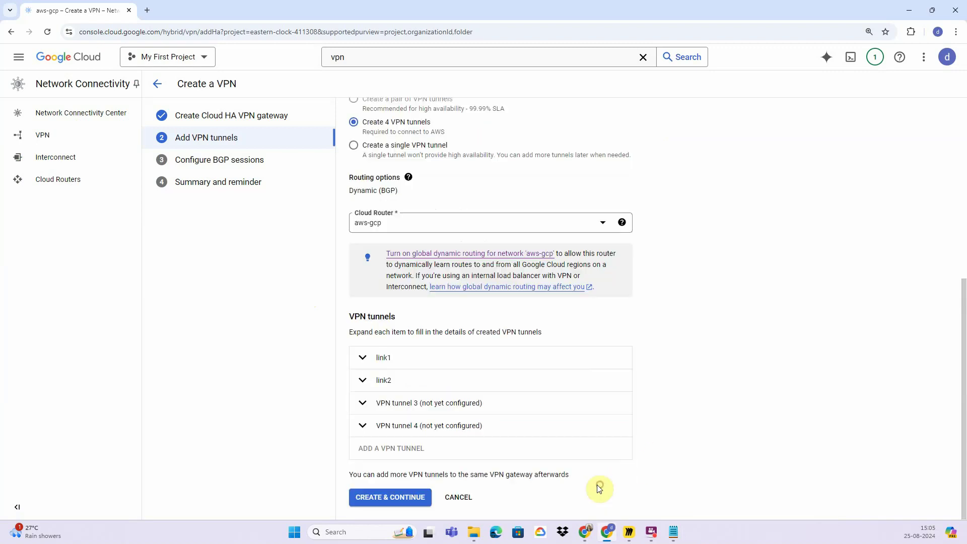
# Step: Expand VPN tunnel 3 for editing, and download the CG2 configuration from AWS with vendor Generic and IKE version ikev2, opening the text file
pyautogui.click(436, 402)
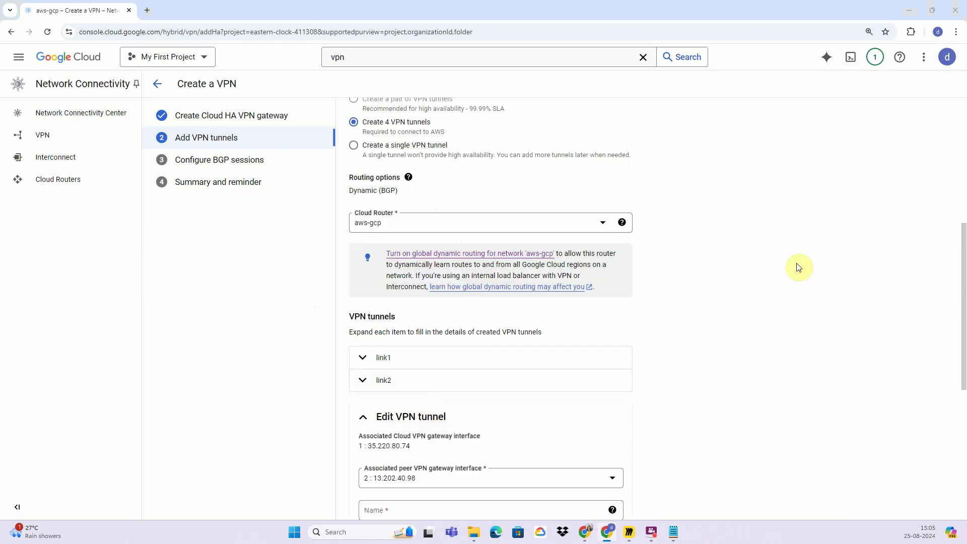
pyautogui.hotkey('alt', 'Tab')
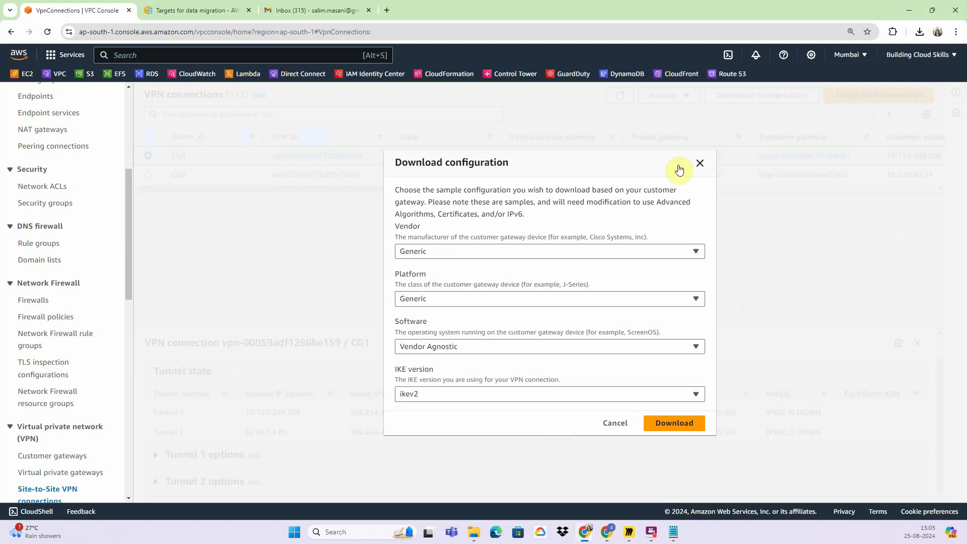
pyautogui.click(699, 163)
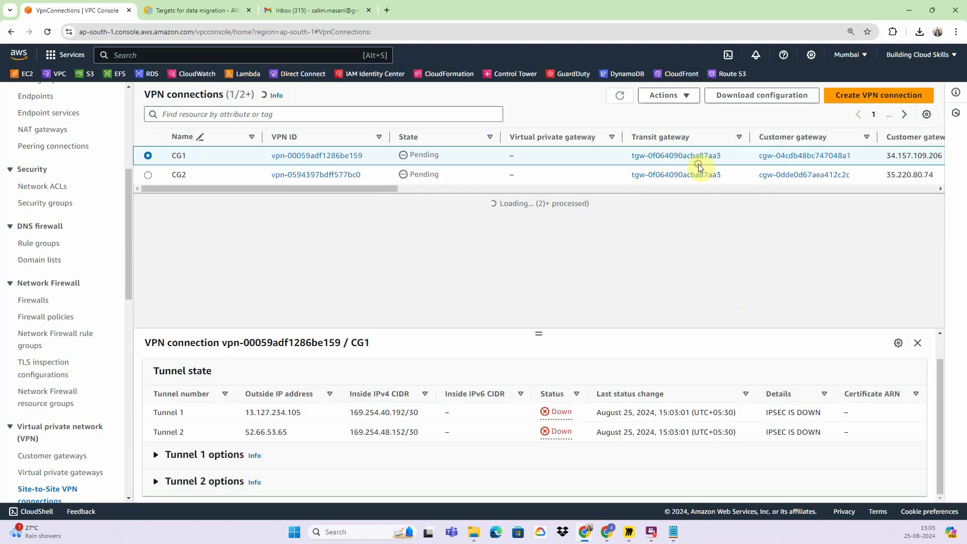
pyautogui.click(148, 174)
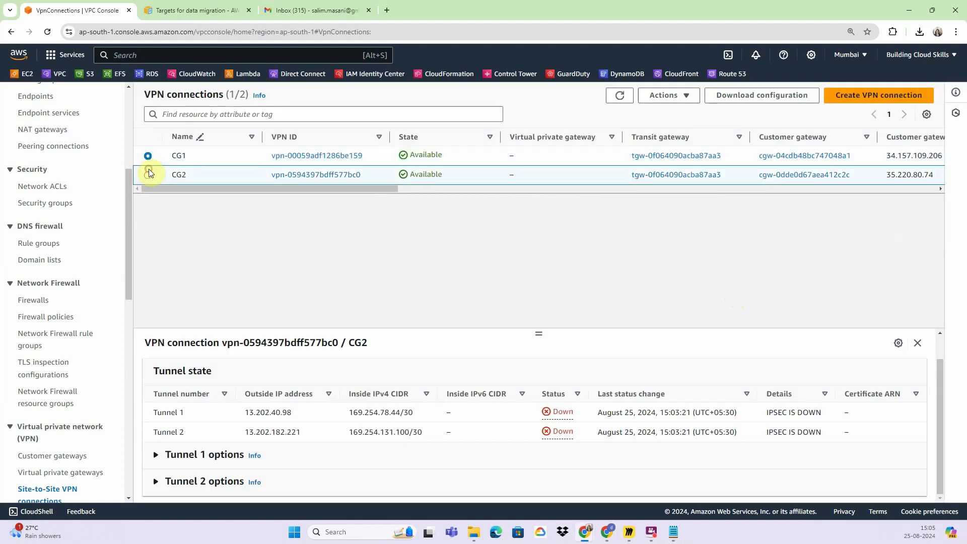
pyautogui.click(752, 104)
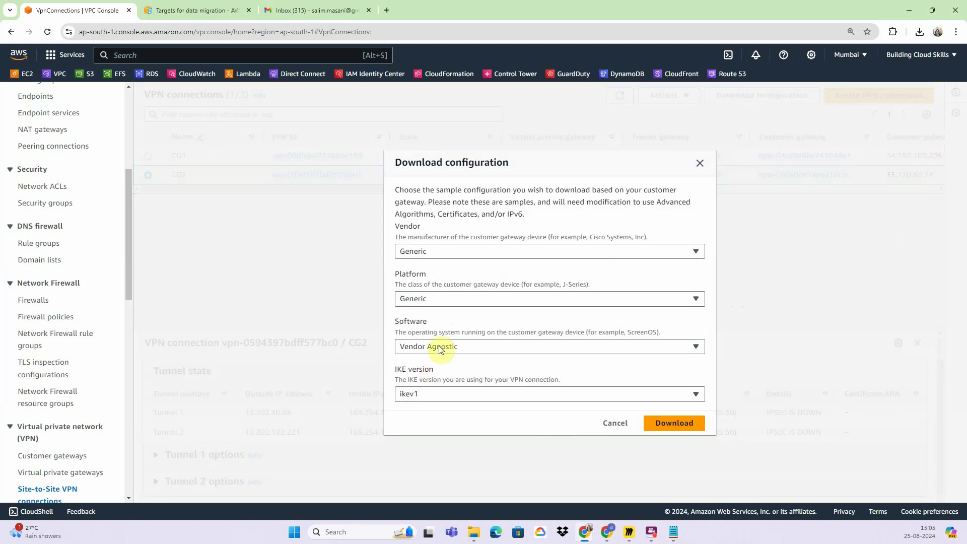
pyautogui.click(448, 393)
pyautogui.click(674, 423)
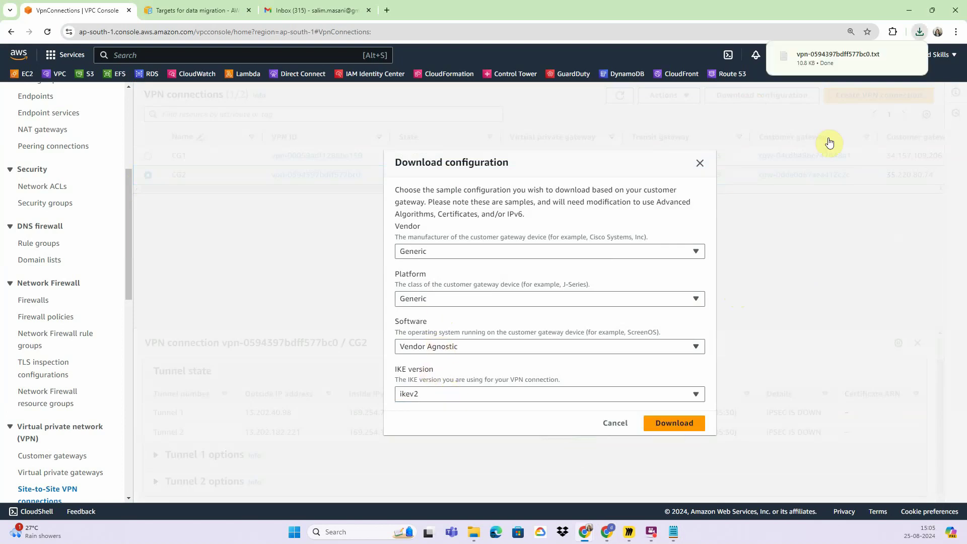
pyautogui.click(865, 60)
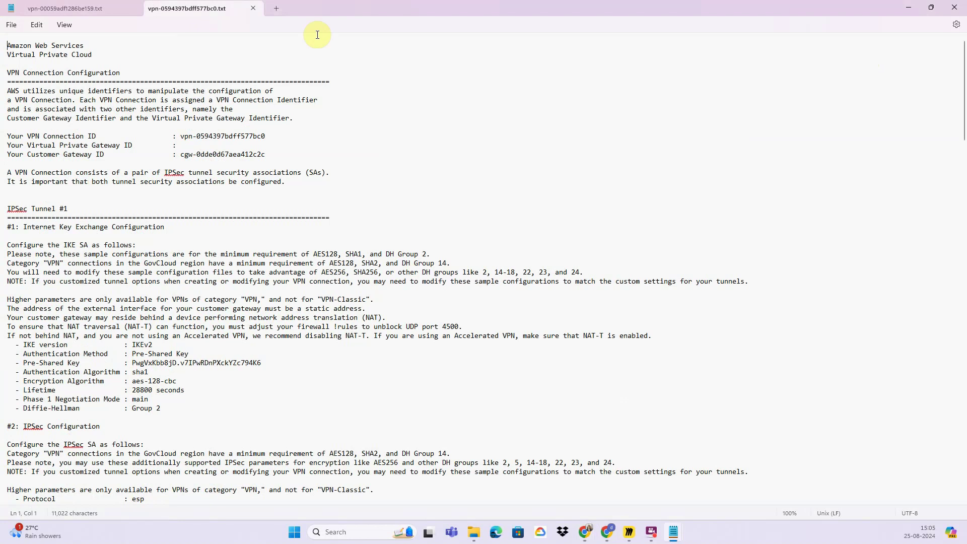
# Step: Name VPN tunnel 3 link3, copy the IPSec Tunnel #1 pre-shared key from the CG2 configuration file into its IKE pre-shared key and finish it
pyautogui.moveTo(132, 364); pyautogui.dragTo(261, 363)
pyautogui.hotkey('alt', 'Tab')
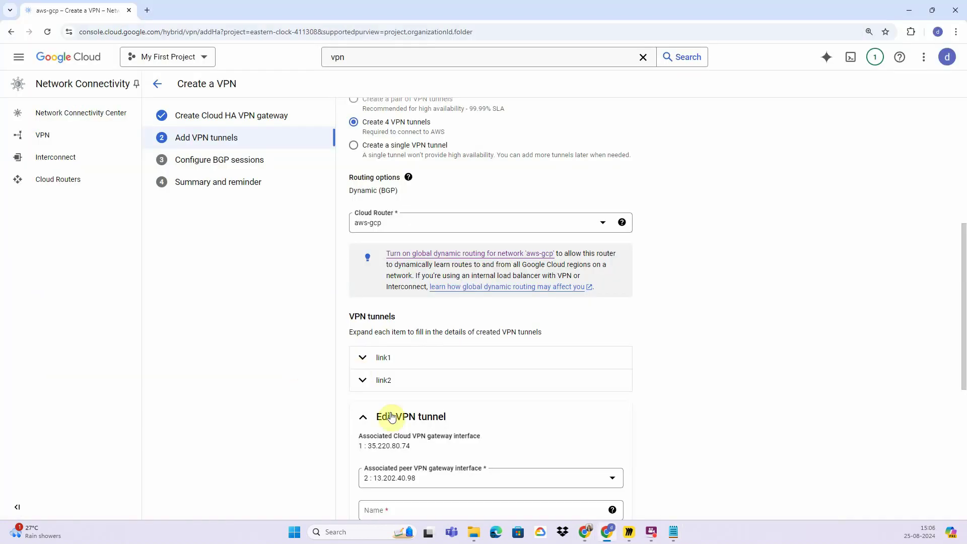
pyautogui.scroll(-2, 406, 448)
pyautogui.click(402, 413)
pyautogui.write('link3')
pyautogui.scroll(-1, 402, 428)
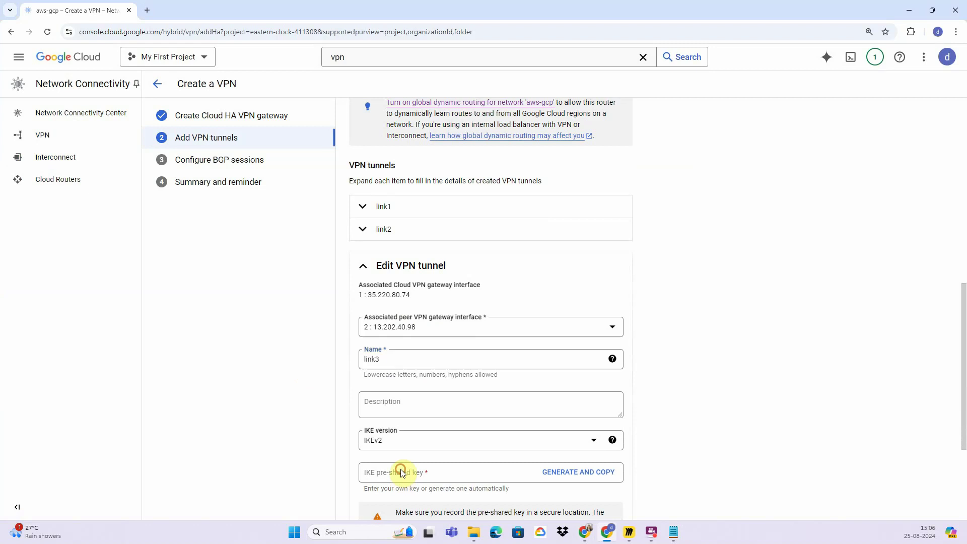
pyautogui.click(402, 470)
pyautogui.hotkey('ctrl', 'v')
pyautogui.scroll(-3, 401, 469)
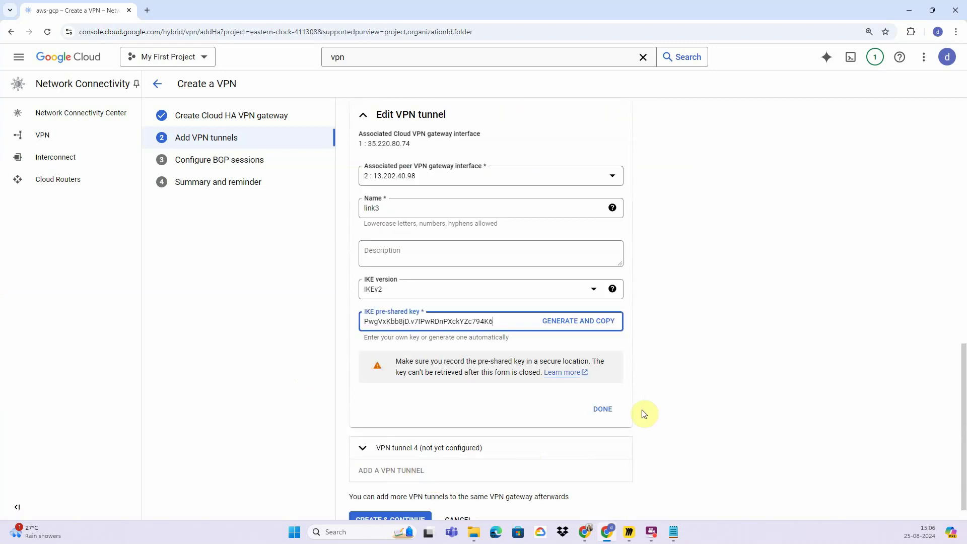
pyautogui.click(602, 410)
# Step: Fill VPN tunnel 4 with the IPSec Tunnel #2 pre-shared key from the CG2 configuration file, name it link4 and create the tunnels
pyautogui.click(421, 426)
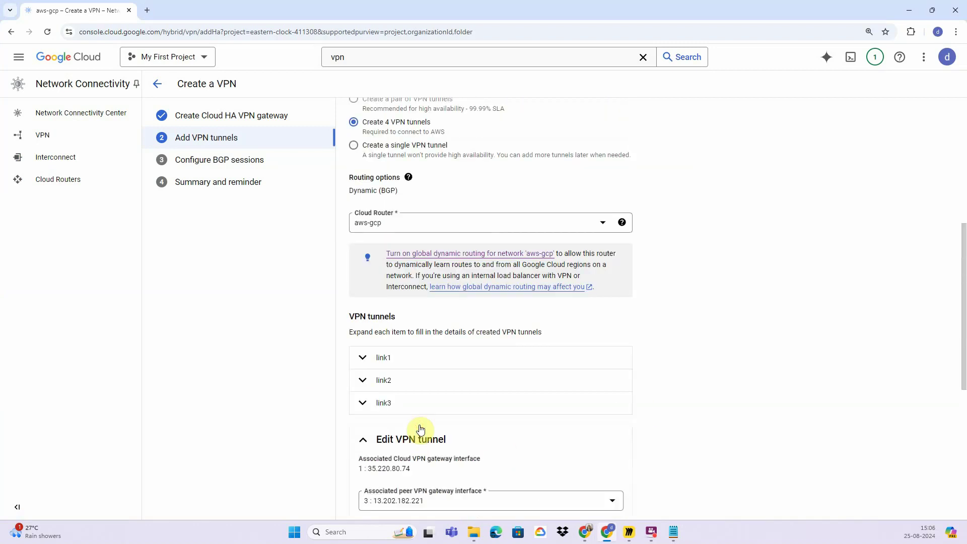
pyautogui.scroll(-2, 421, 429)
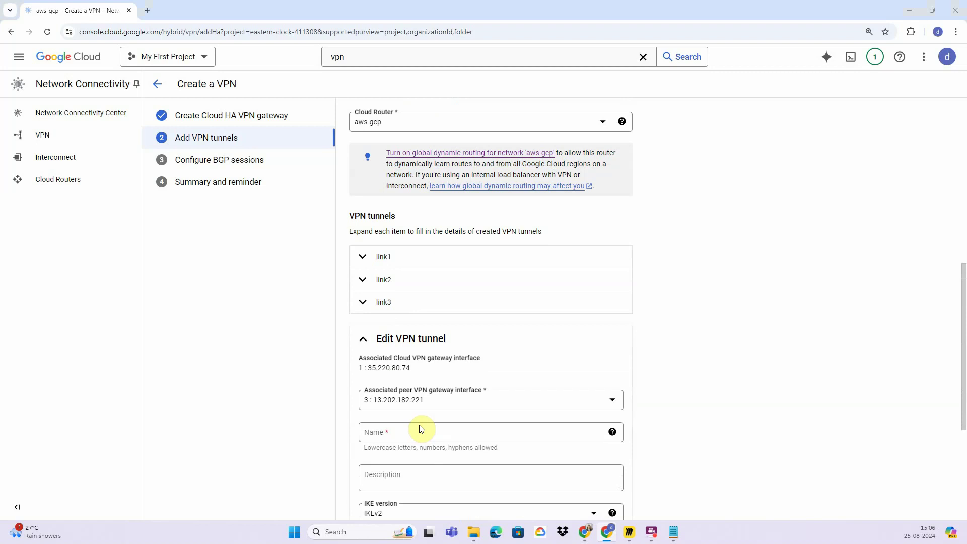
pyautogui.hotkey('alt', 'Tab')
pyautogui.scroll(-20, 422, 428)
pyautogui.moveTo(194, 428); pyautogui.dragTo(308, 429)
pyautogui.hotkey('alt', 'Tab')
pyautogui.scroll(-2, 395, 438)
pyautogui.click(401, 443)
pyautogui.hotkey('ctrl', 'v')
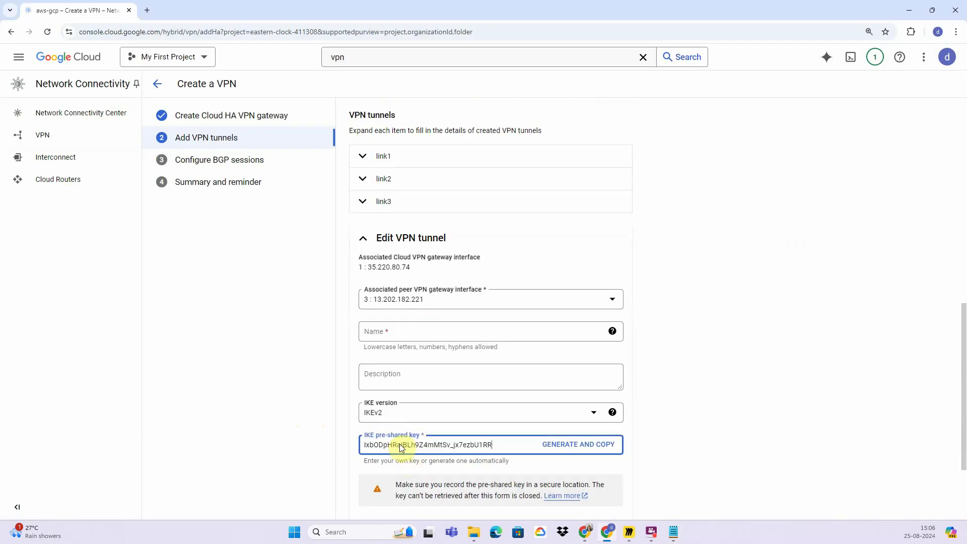
pyautogui.click(388, 339)
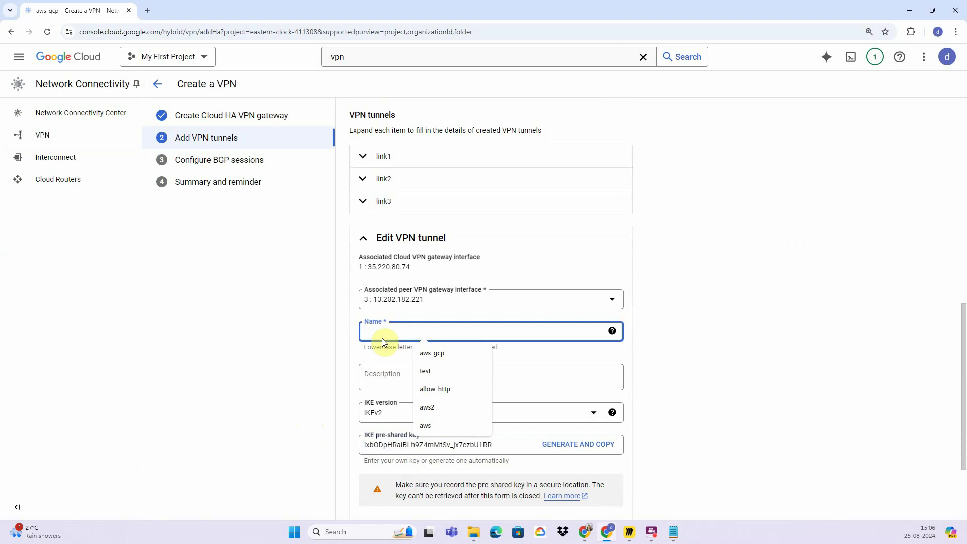
pyautogui.write('li')
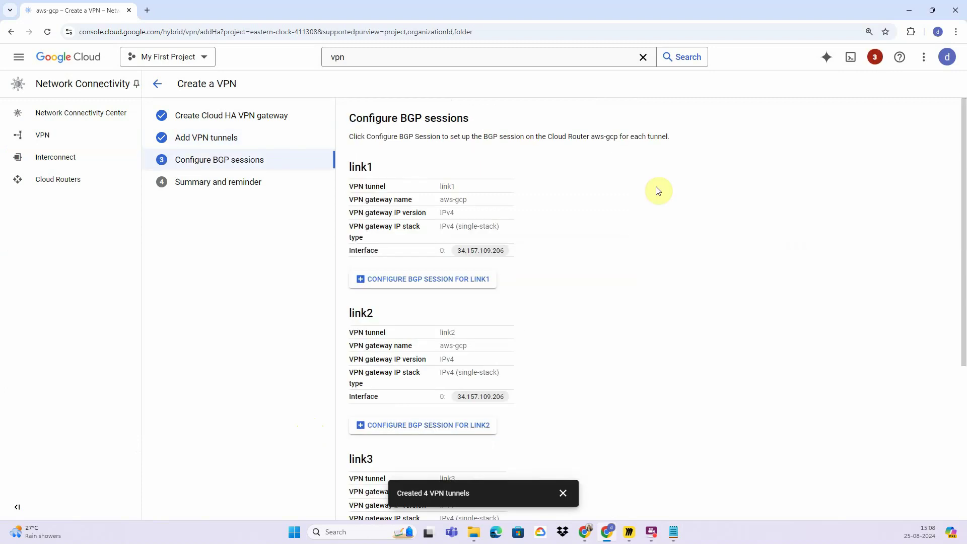
# Step: Skip the BGP session configuration in the VPN wizard and return to the list of VPN tunnels
pyautogui.scroll(-5, 656, 123)
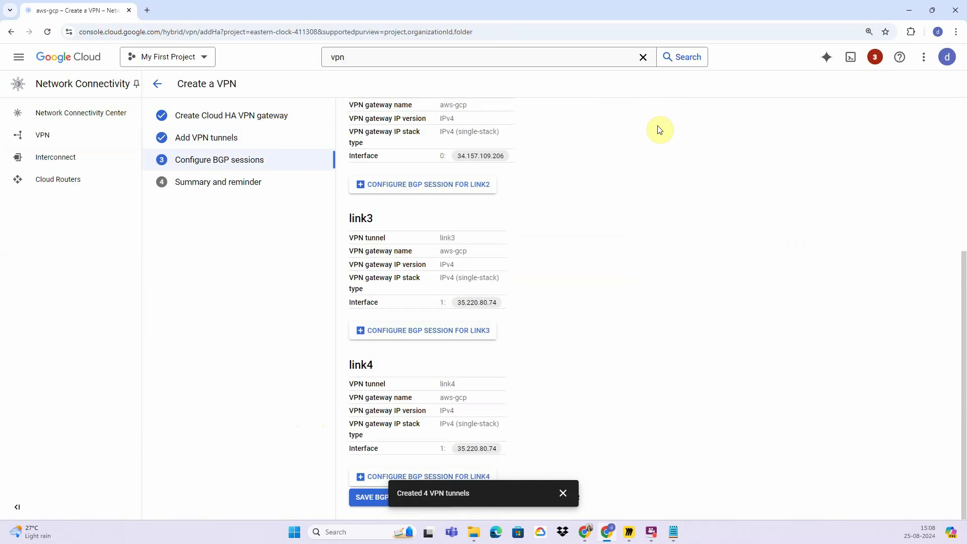
pyautogui.click(560, 495)
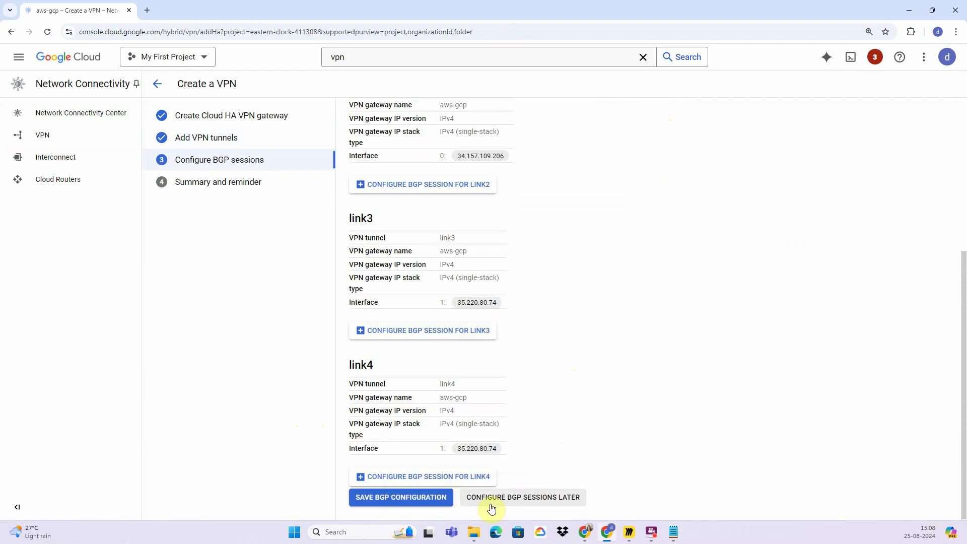
pyautogui.scroll(3, 400, 189)
pyautogui.scroll(-3, 398, 186)
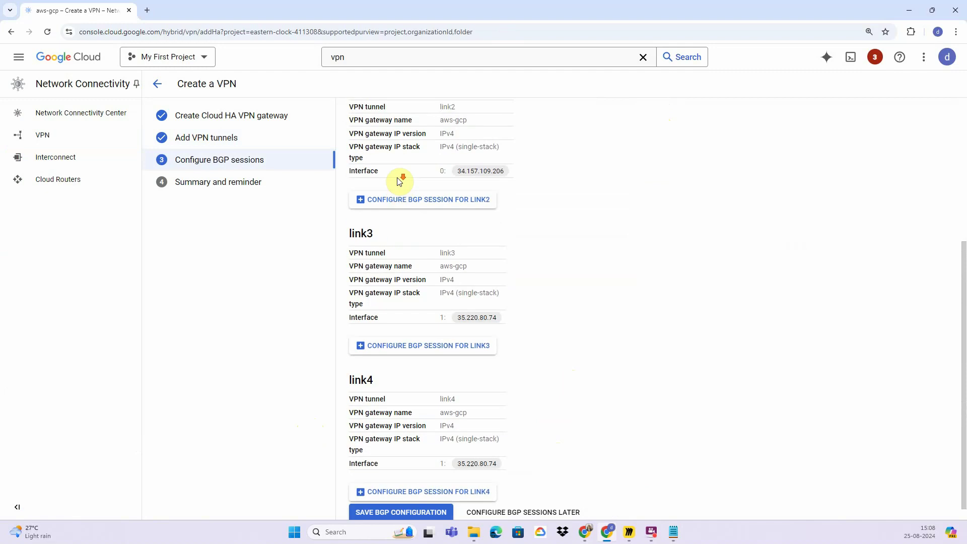
pyautogui.click(506, 503)
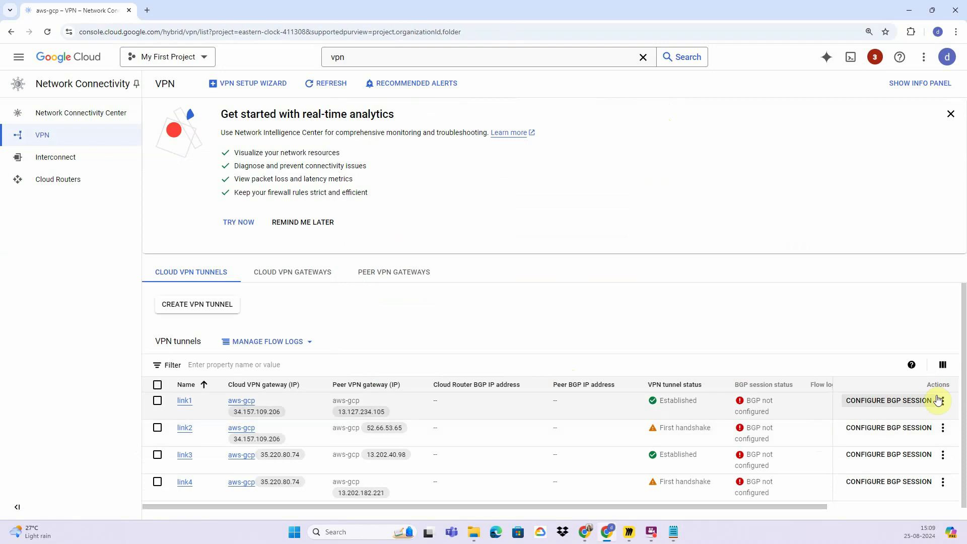
# Step: Start configuring the BGP session for the link1 tunnel and name the session link1
pyautogui.click(875, 401)
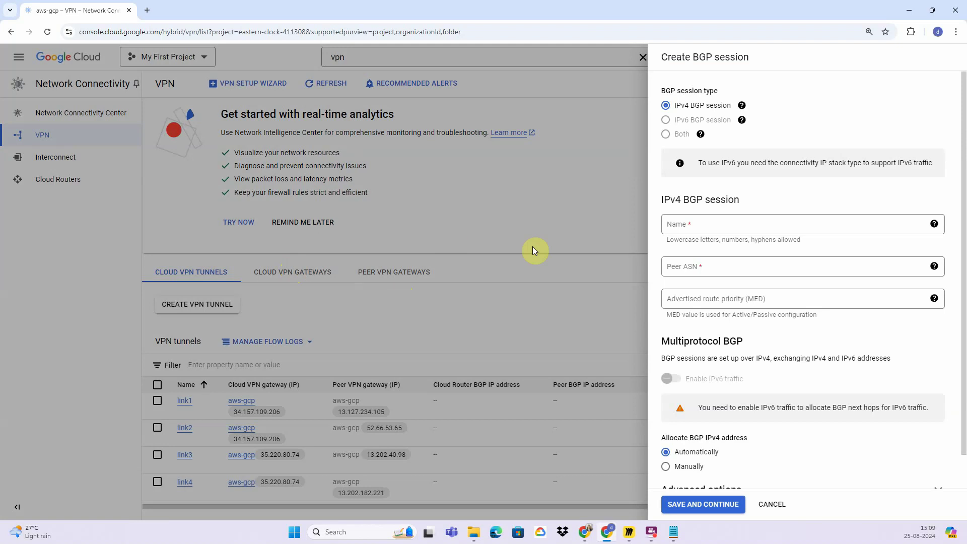
pyautogui.click(690, 230)
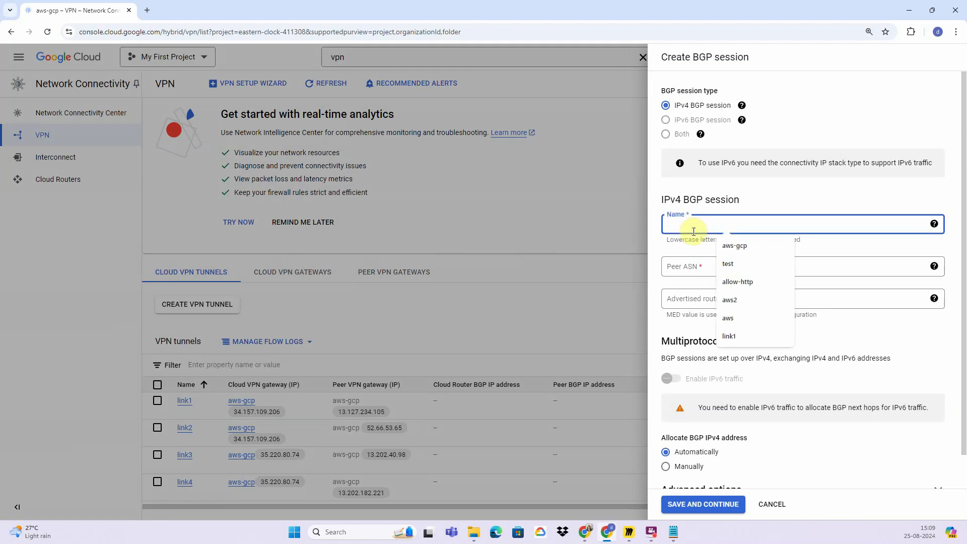
pyautogui.click(743, 335)
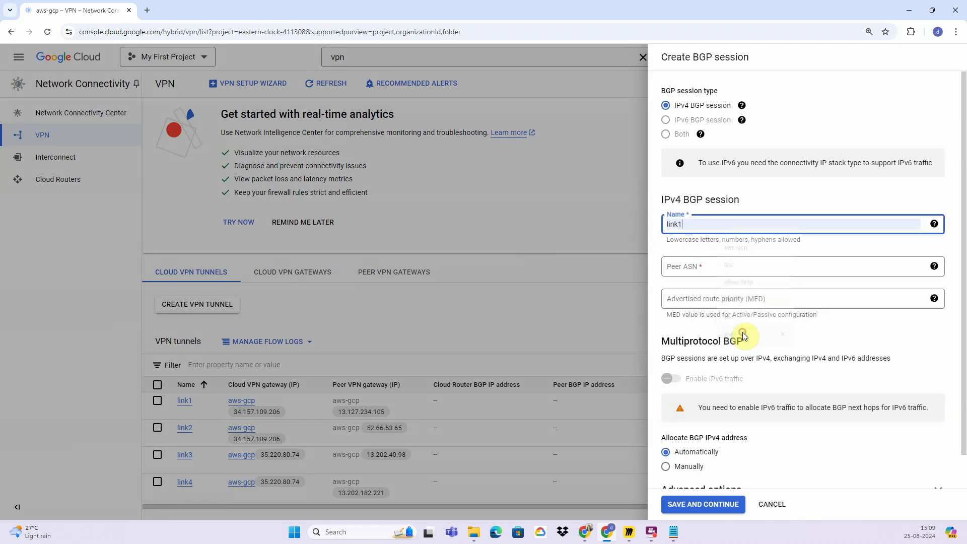
# Step: Copy the Virtual Private Gateway ASN 64512 from the CG1 configuration file into the Peer ASN of the link1 BGP session
pyautogui.click(699, 271)
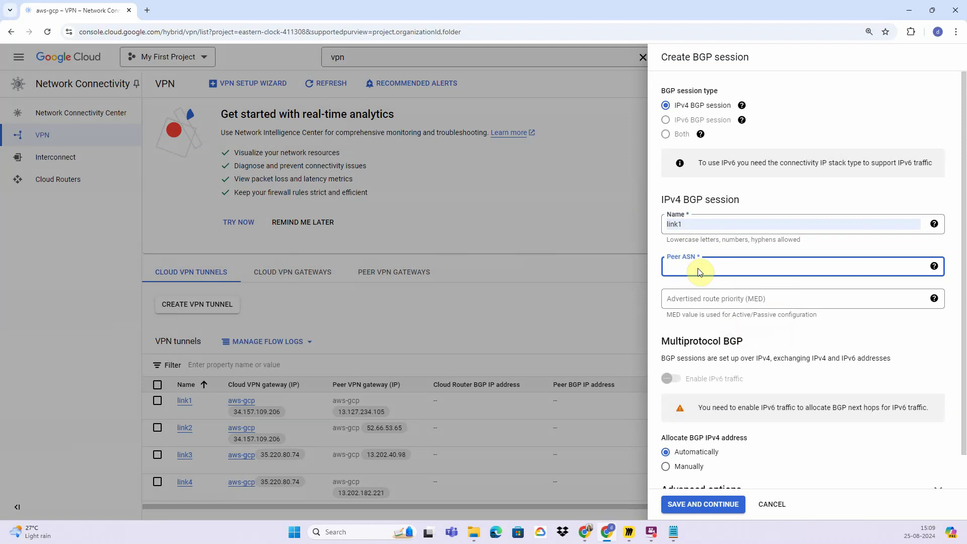
pyautogui.hotkey('alt', 'Tab')
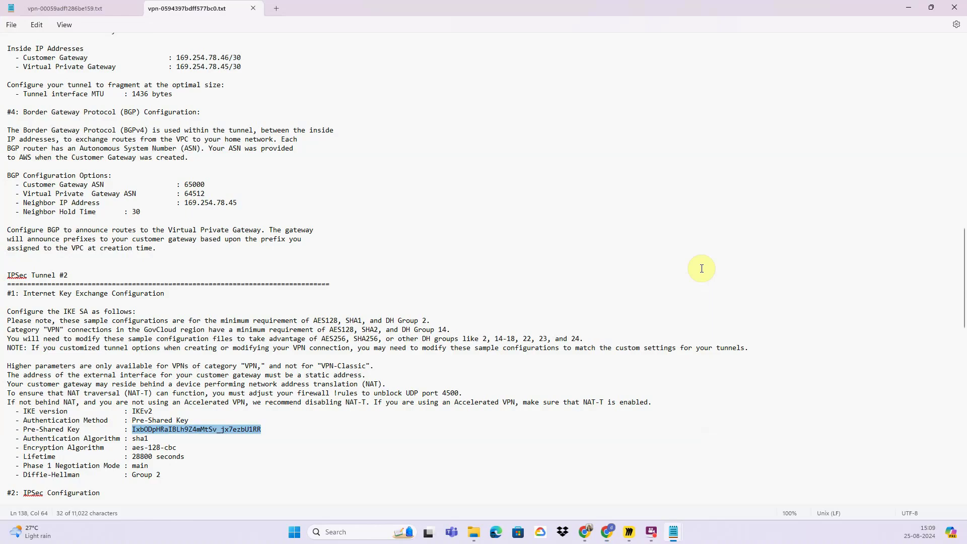
pyautogui.click(39, 9)
pyautogui.scroll(-10, 194, 378)
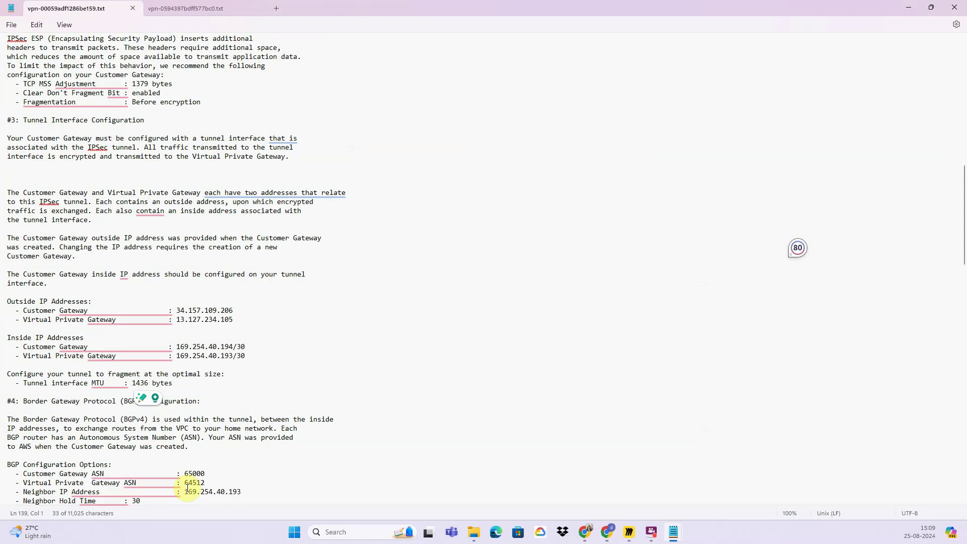
pyautogui.moveTo(184, 483); pyautogui.dragTo(211, 485)
pyautogui.hotkey('ctrl', 'c')
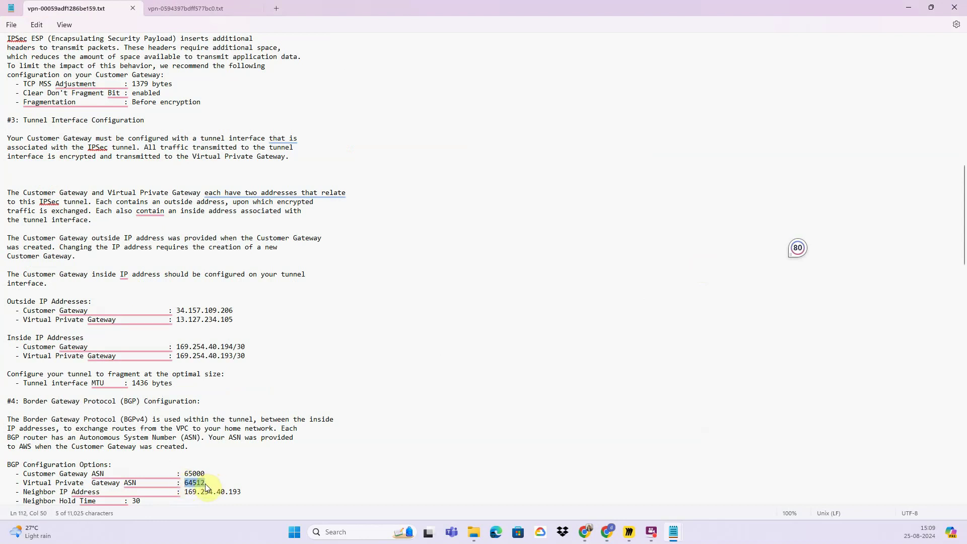
pyautogui.hotkey('alt', 'Tab')
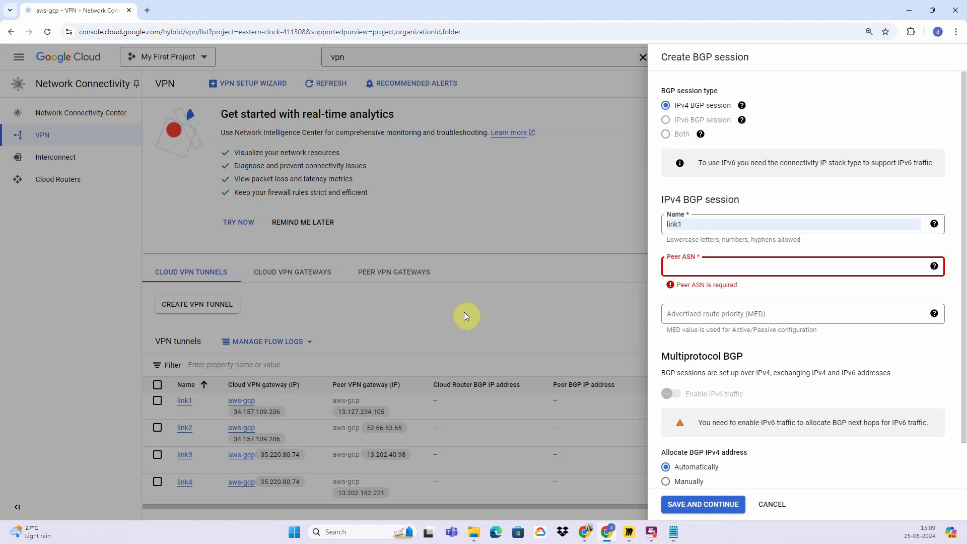
pyautogui.hotkey('ctrl', 'v')
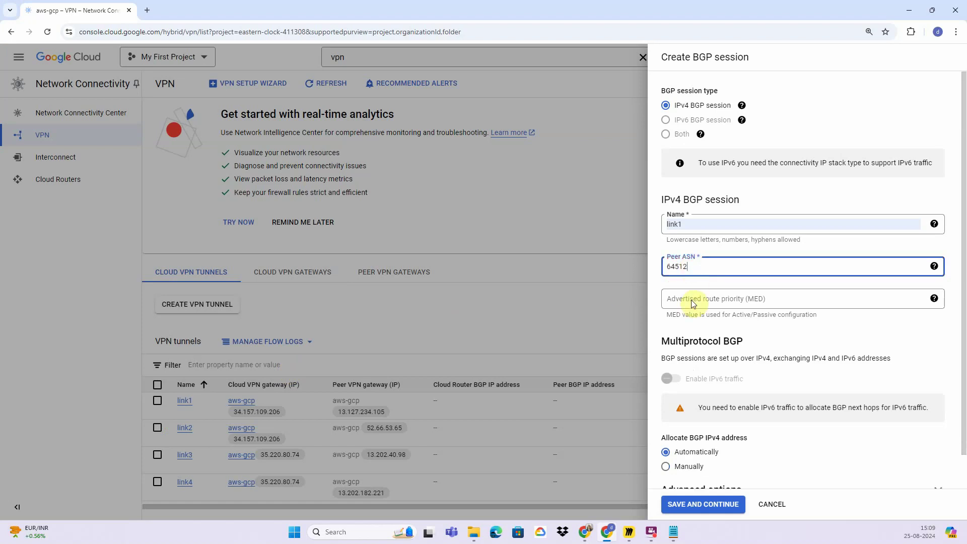
pyautogui.scroll(-2, 693, 363)
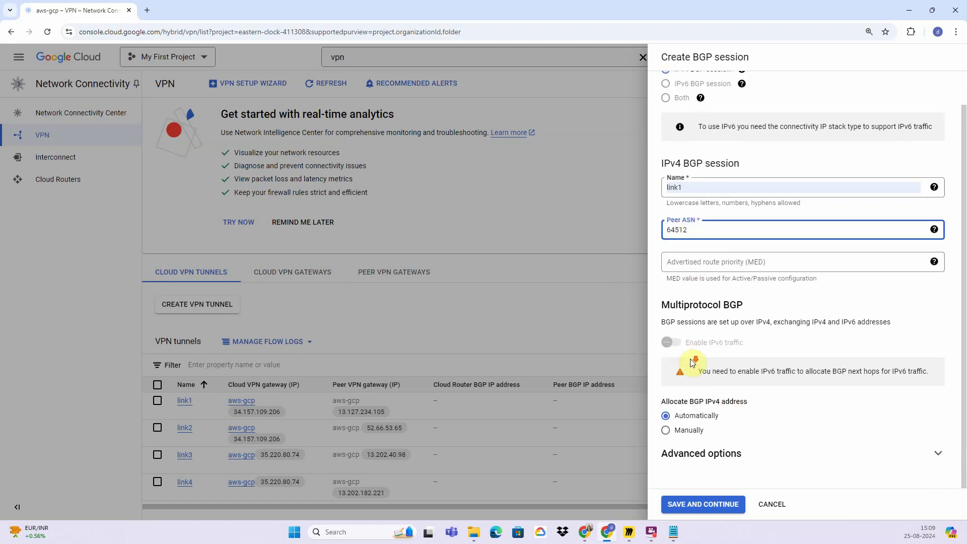
pyautogui.click(686, 434)
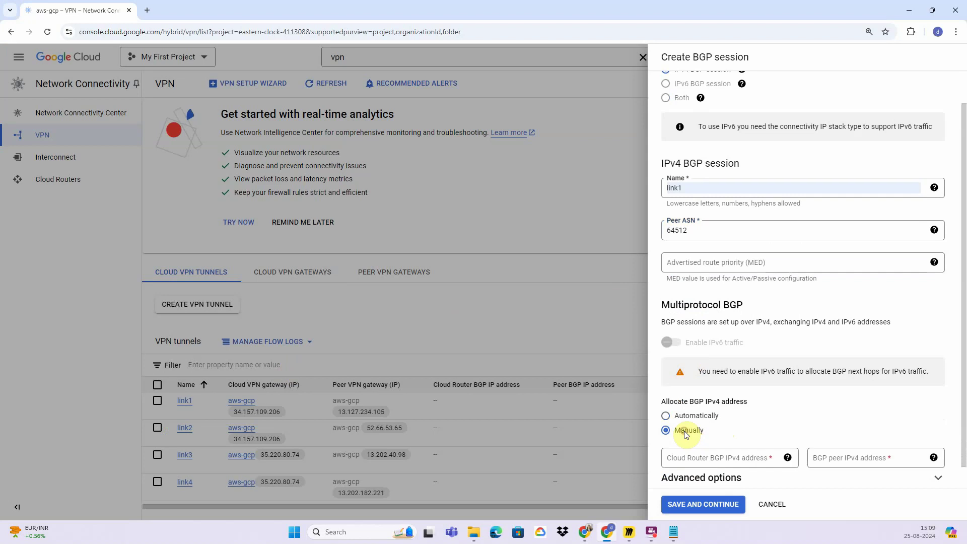
pyautogui.click(715, 463)
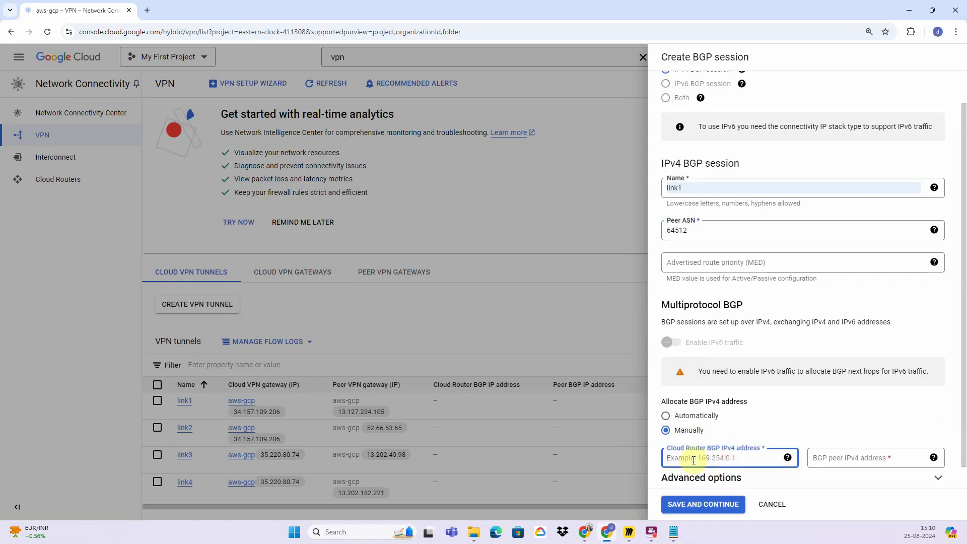
pyautogui.click(700, 419)
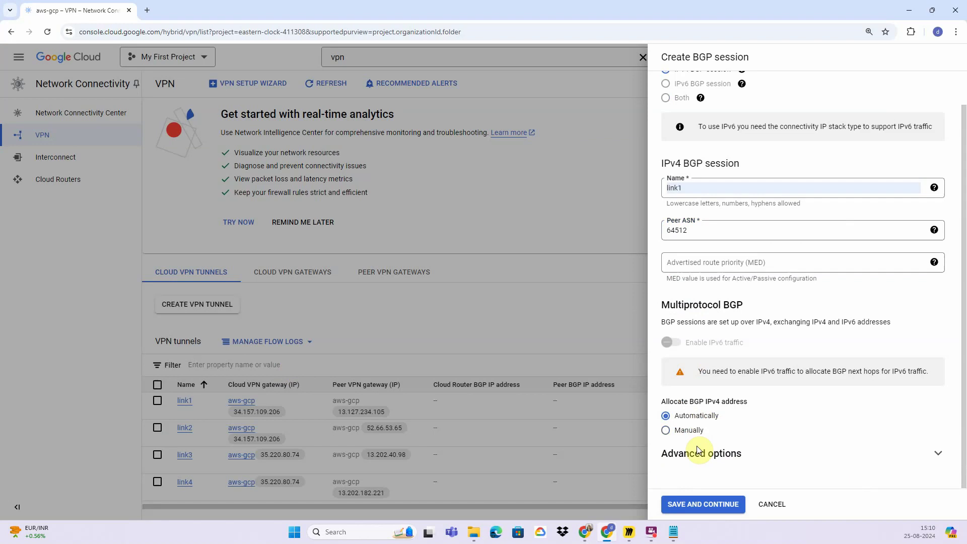
# Step: Save the link1 BGP session with automatically allocated BGP IPv4 addresses
pyautogui.click(703, 503)
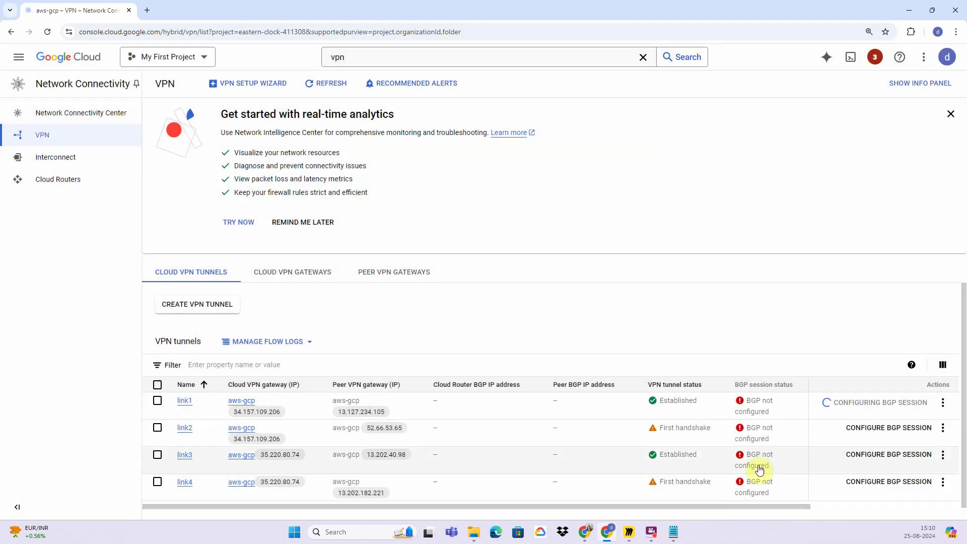
# Step: Create the BGP session for the link2 tunnel, named link2, with Peer ASN 64512 and automatically allocated IPv4 addresses
pyautogui.click(876, 429)
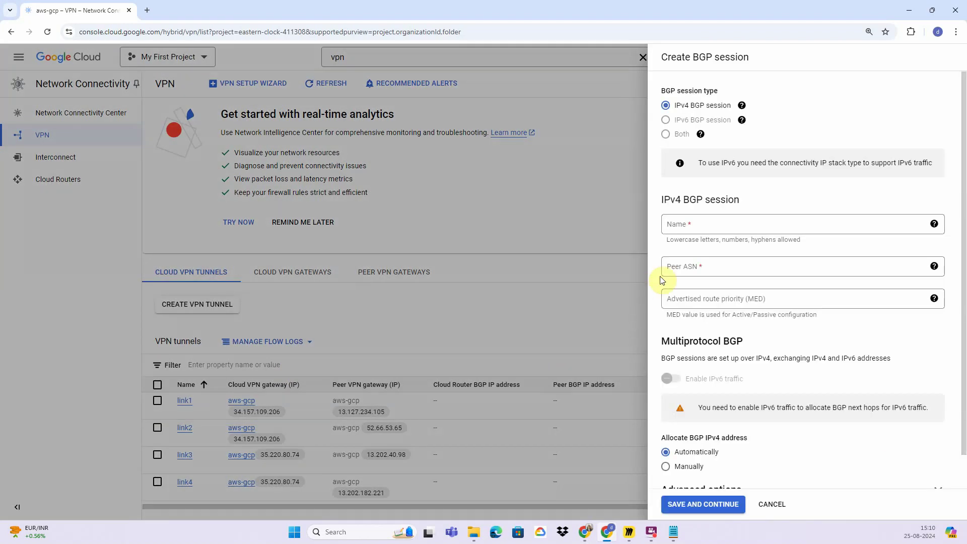
pyautogui.click(695, 223)
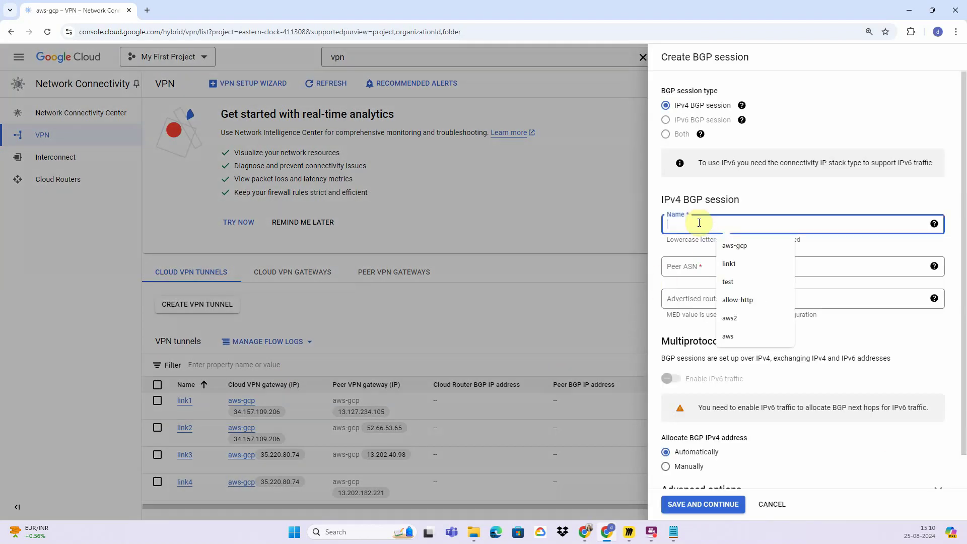
pyautogui.click(725, 269)
pyautogui.press('BackSpace')
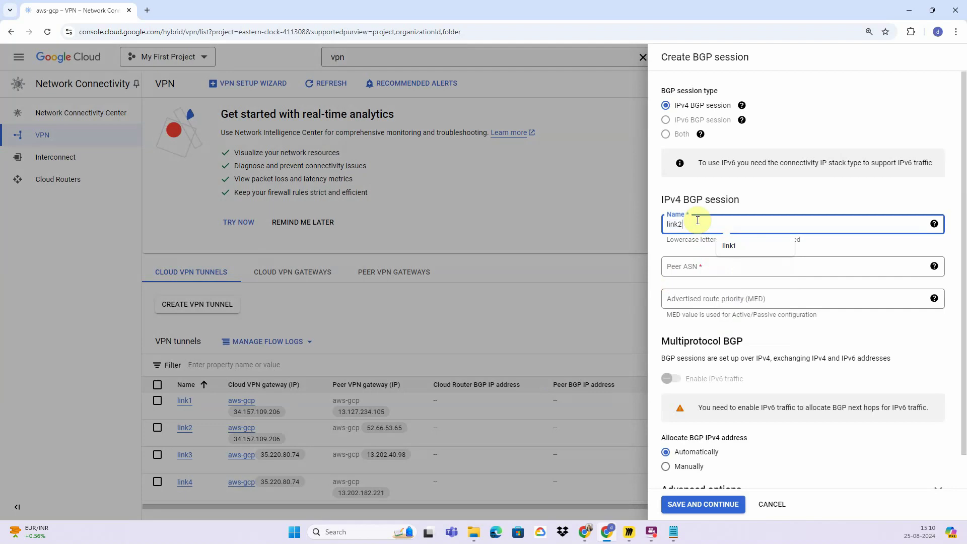
pyautogui.click(715, 266)
pyautogui.write('64512')
pyautogui.scroll(-1, 702, 425)
pyautogui.click(710, 504)
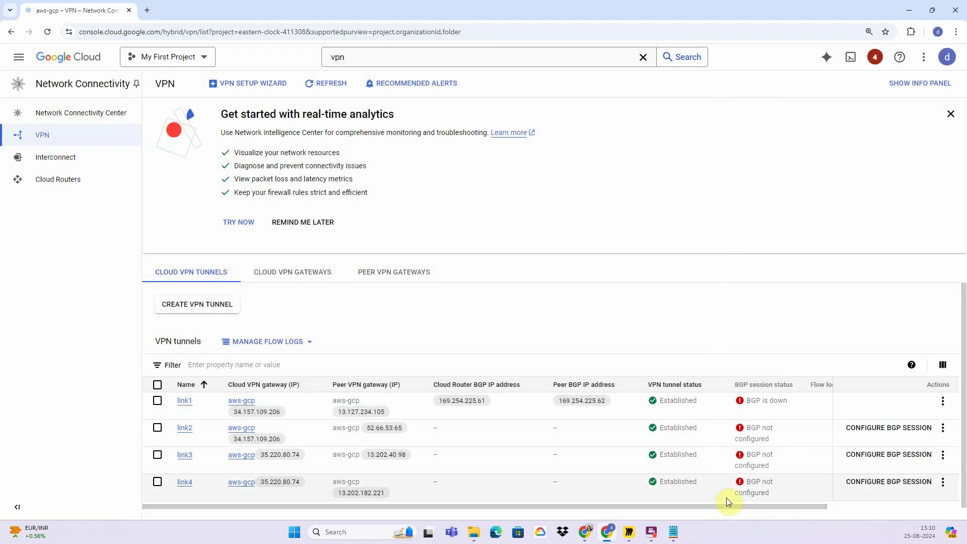
# Step: Create the BGP session for the link3 tunnel, named link3, with Peer ASN 64512 and automatic IPv4 address allocation
pyautogui.click(889, 467)
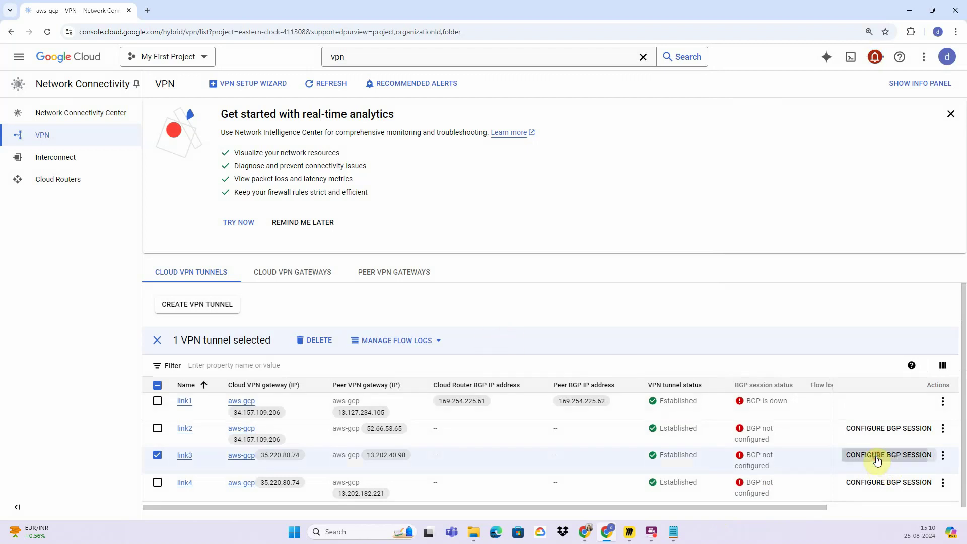
pyautogui.click(876, 456)
pyautogui.click(713, 224)
pyautogui.write('link3')
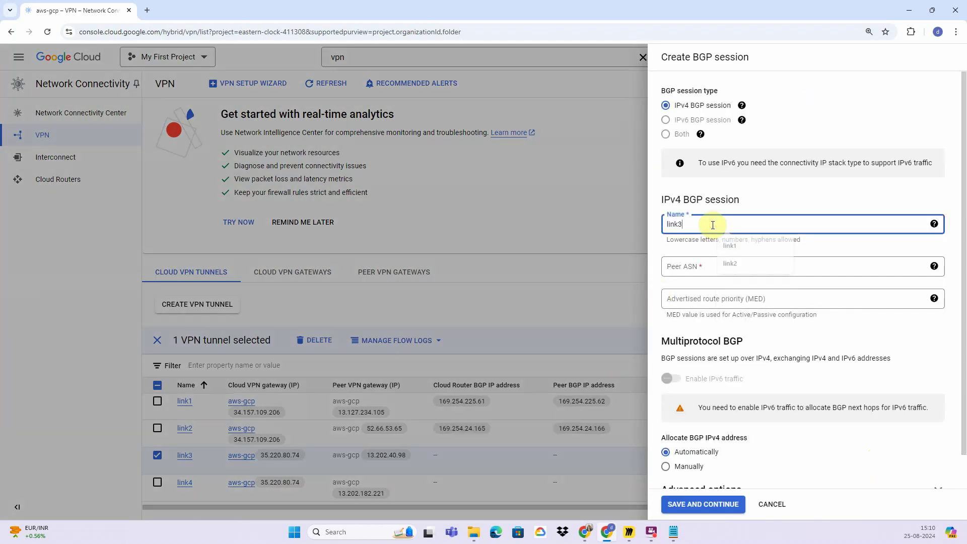
pyautogui.click(703, 267)
pyautogui.write('64512')
pyautogui.click(699, 505)
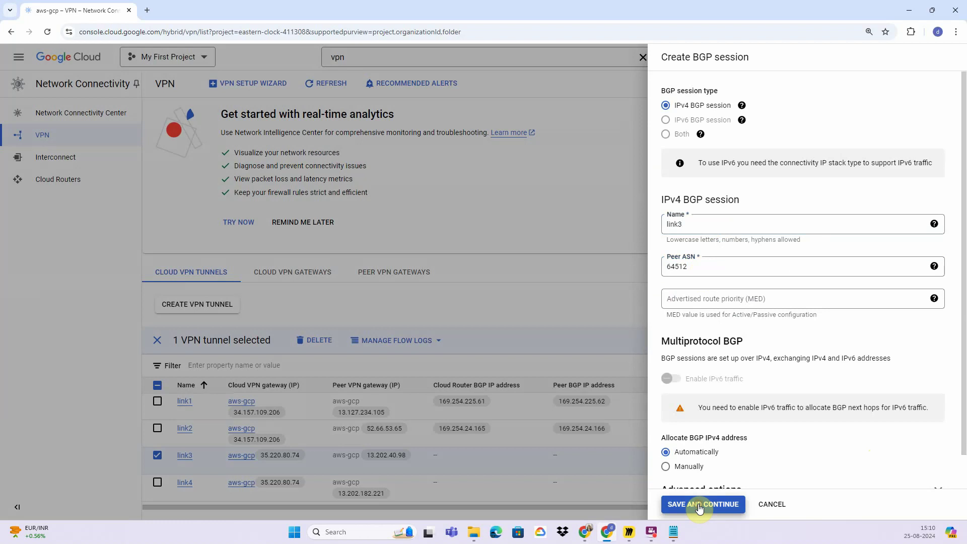
# Step: Create the BGP session for the link4 tunnel, named link4, with Peer ASN 64512, and save it
pyautogui.click(889, 482)
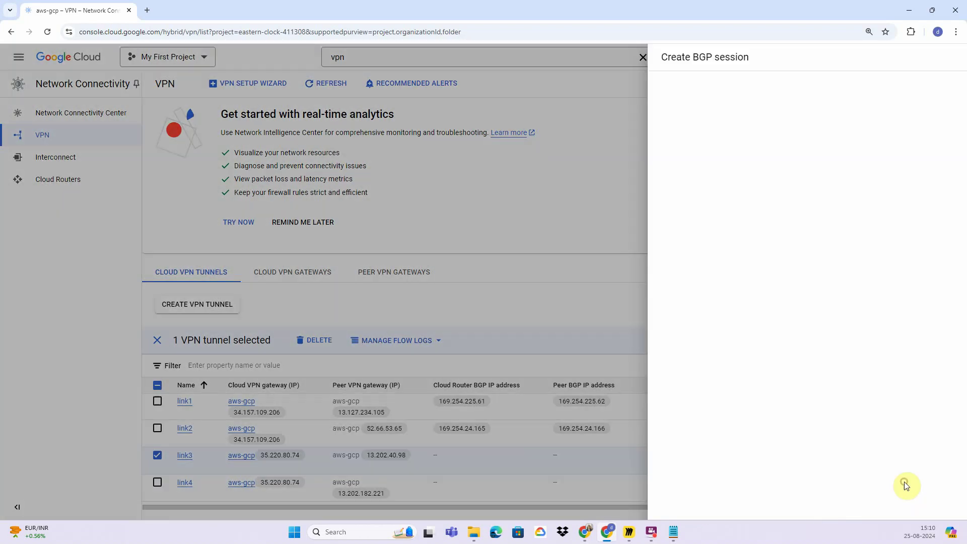
pyautogui.click(705, 224)
pyautogui.write('link4')
pyautogui.click(704, 267)
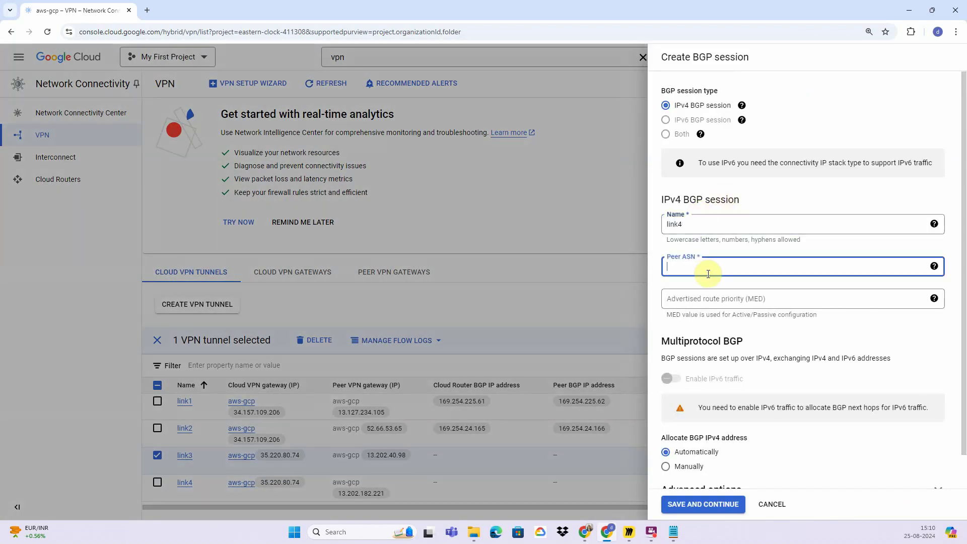
pyautogui.write('64512')
pyautogui.click(710, 513)
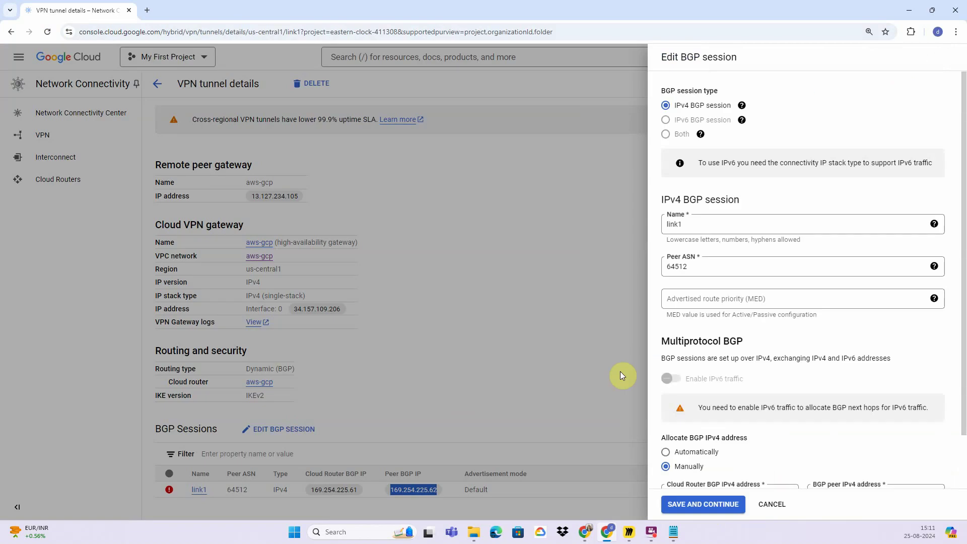
# Step: Copy the first tunnel's Customer Gateway inside IP 169.254.40.194 from the AWS configuration file into link1's Cloud Router BGP IPv4 address
pyautogui.scroll(-1, 813, 344)
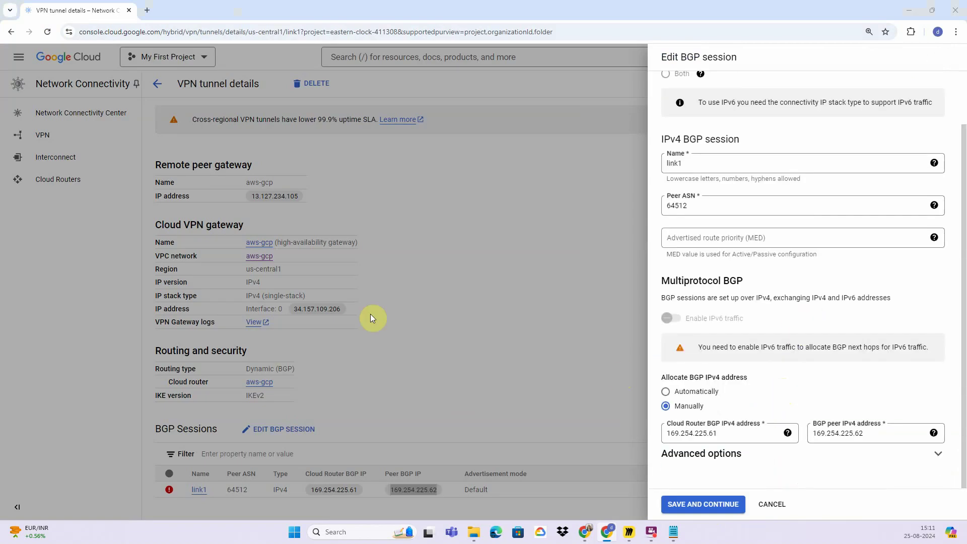
pyautogui.hotkey('alt', 'Tab')
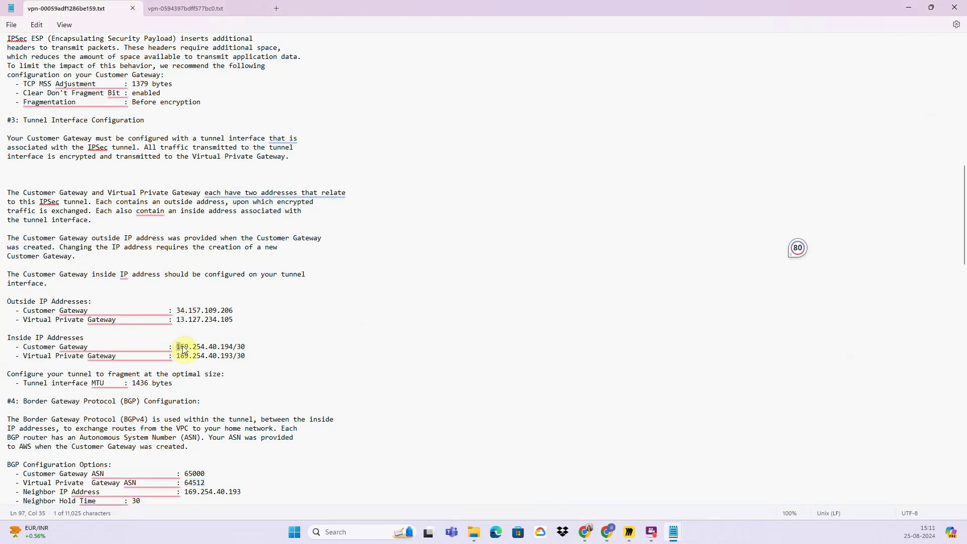
pyautogui.moveTo(184, 348); pyautogui.dragTo(232, 351)
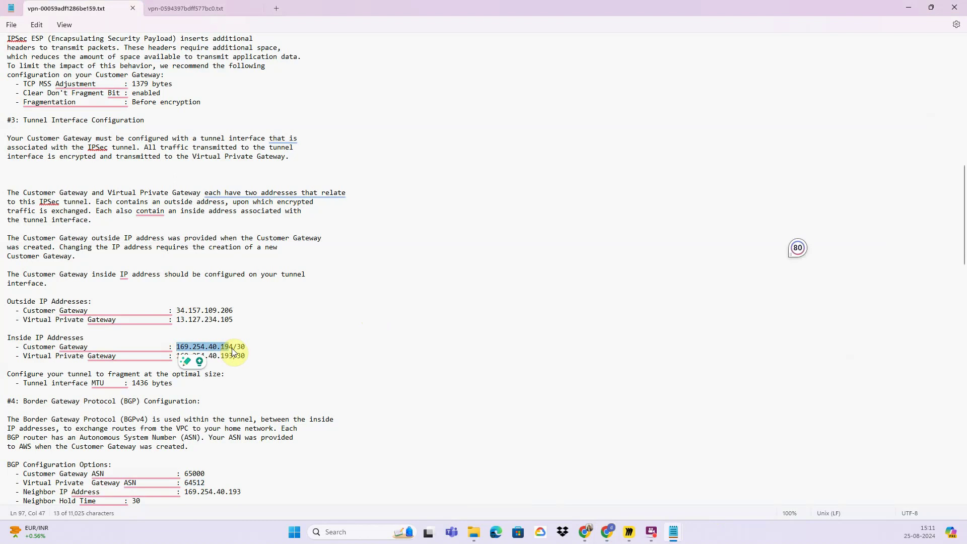
pyautogui.hotkey('alt', 'Tab')
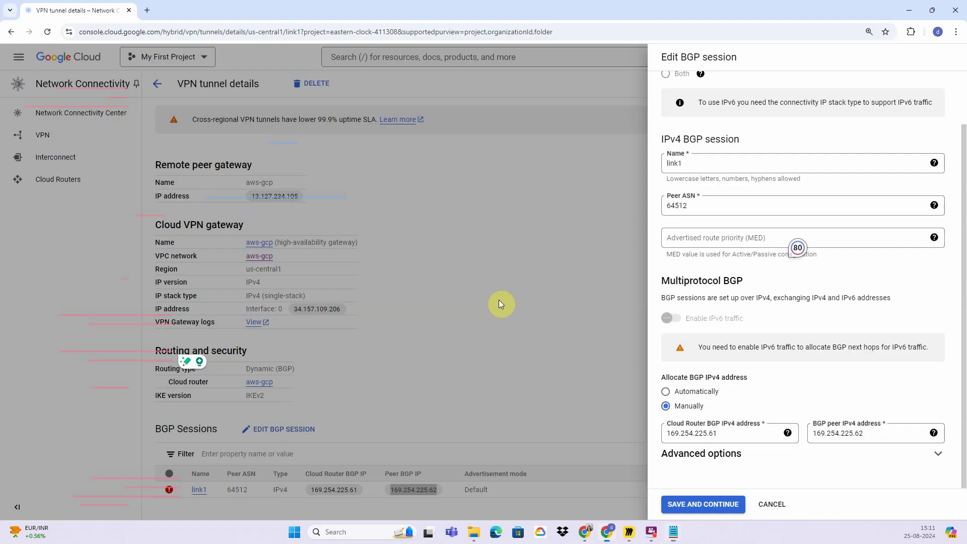
pyautogui.doubleClick(726, 436)
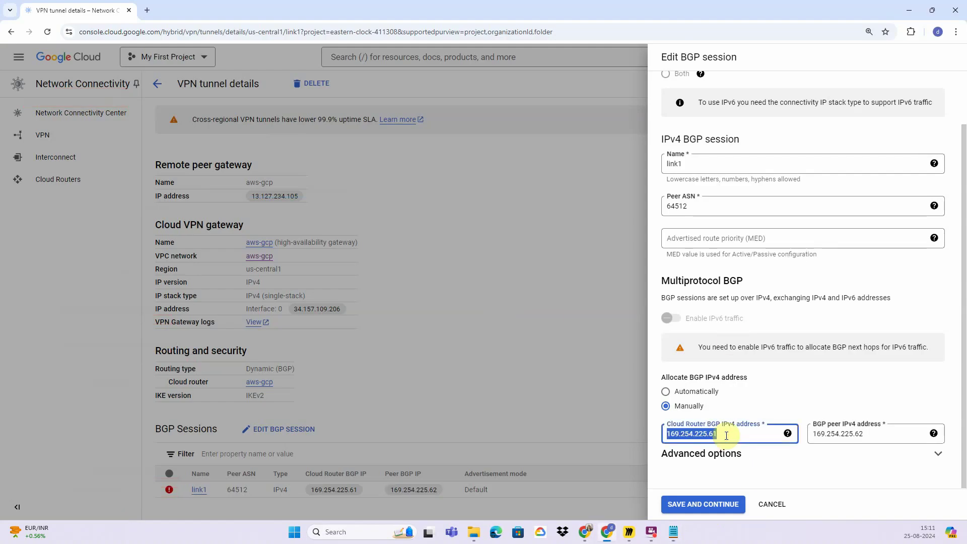
pyautogui.write('169.254.40.194')
# Step: Set link1's BGP peer IPv4 address to the Virtual Private Gateway inside IP 169.254.40.193 and save the session
pyautogui.hotkey('alt', 'Tab')
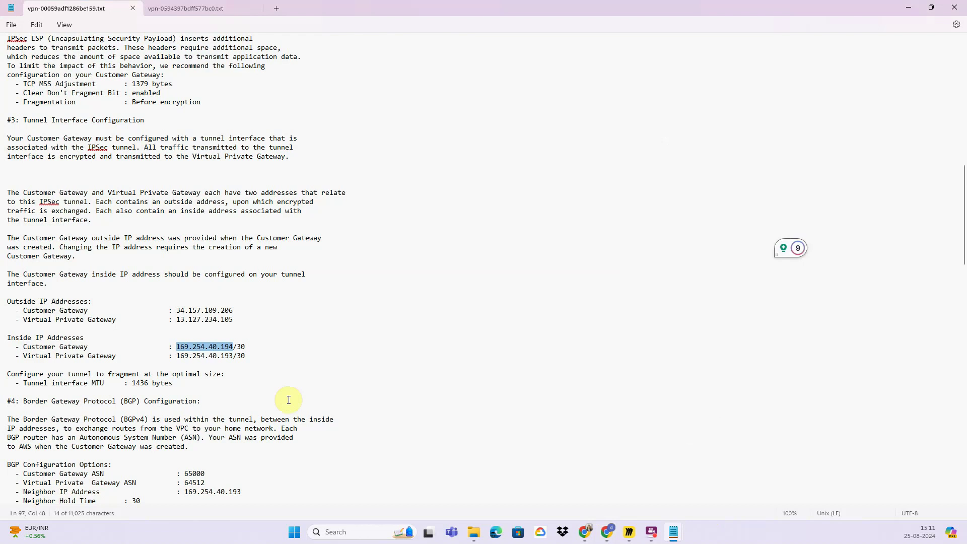
pyautogui.click(242, 375)
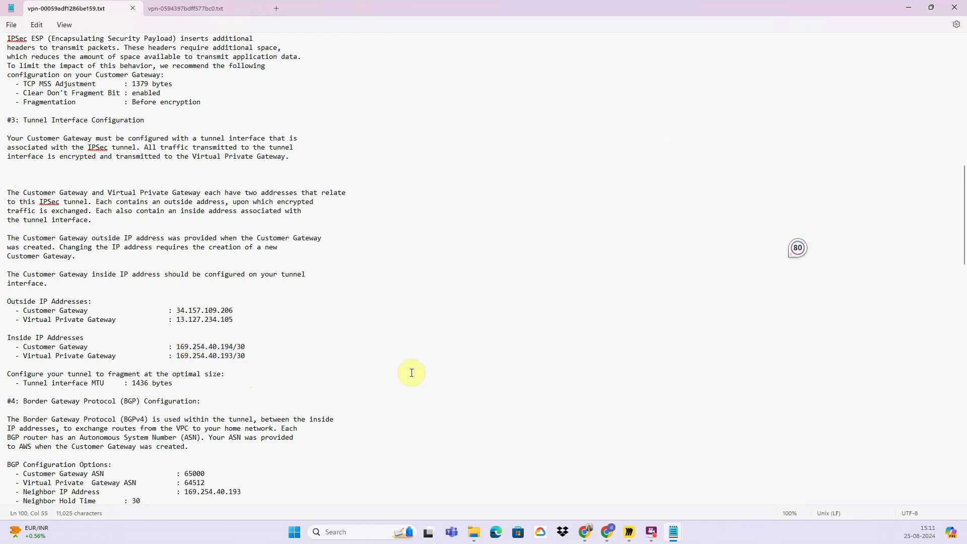
pyautogui.hotkey('alt', 'Tab')
pyautogui.click(850, 434)
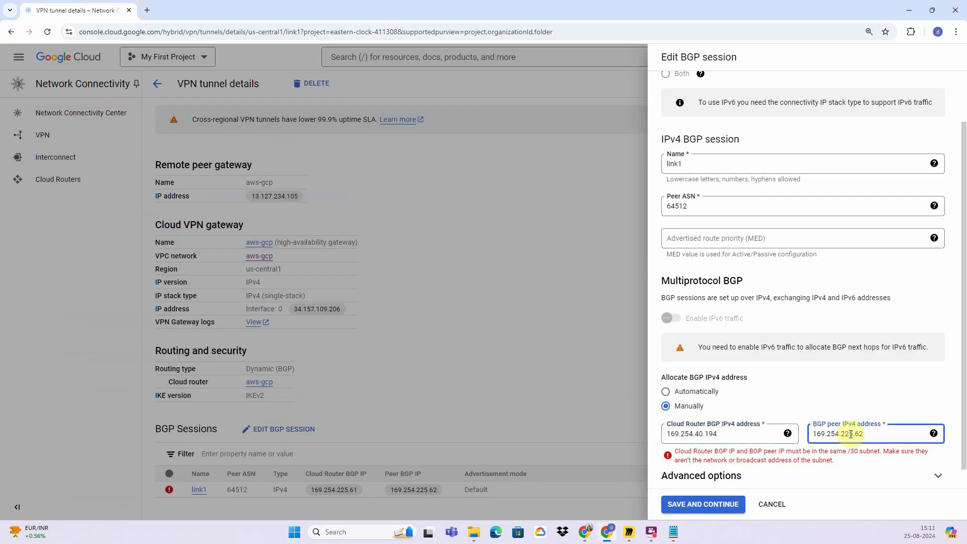
pyautogui.hotkey('ctrl', 'a')
pyautogui.write('169.254.40.194')
pyautogui.write('3')
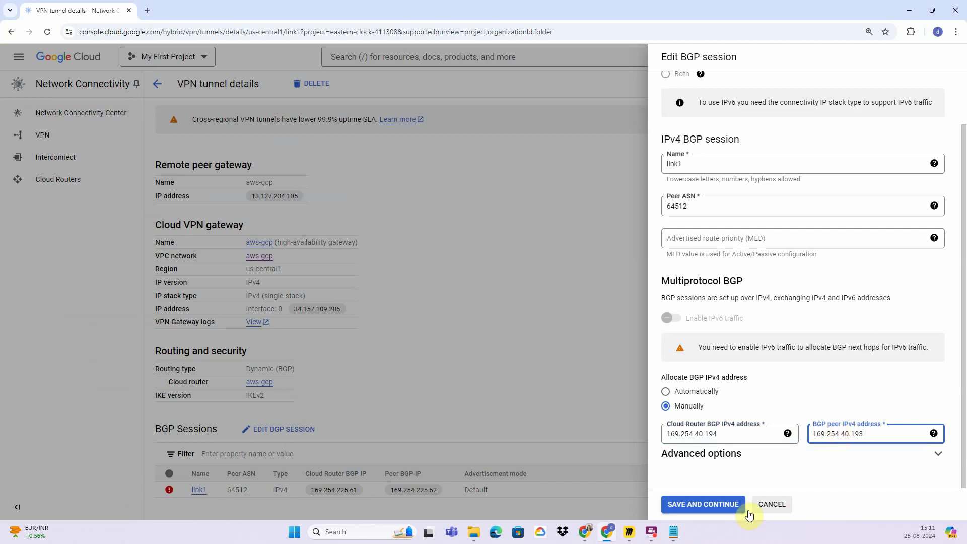
pyautogui.click(677, 504)
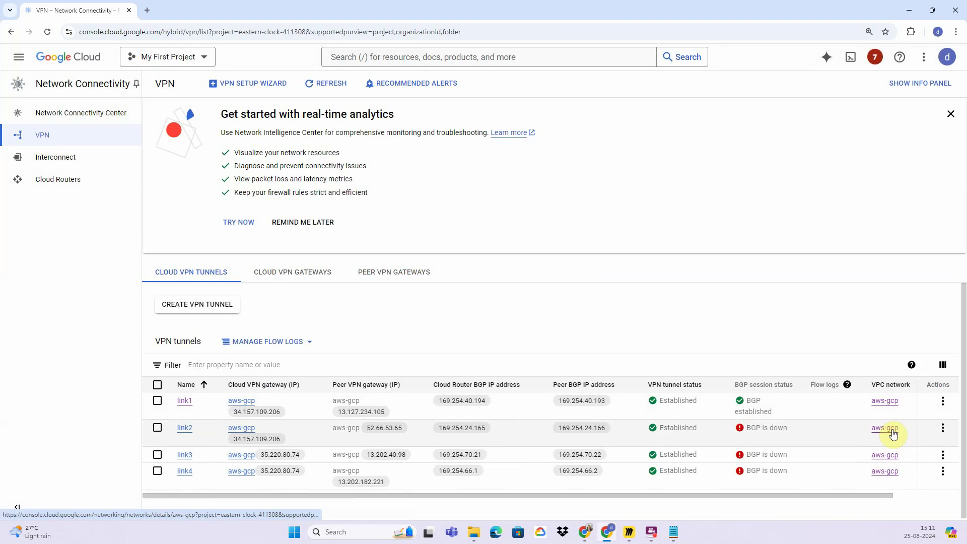
# Step: View the details of the link2 VPN tunnel and start editing its BGP session
pyautogui.click(936, 432)
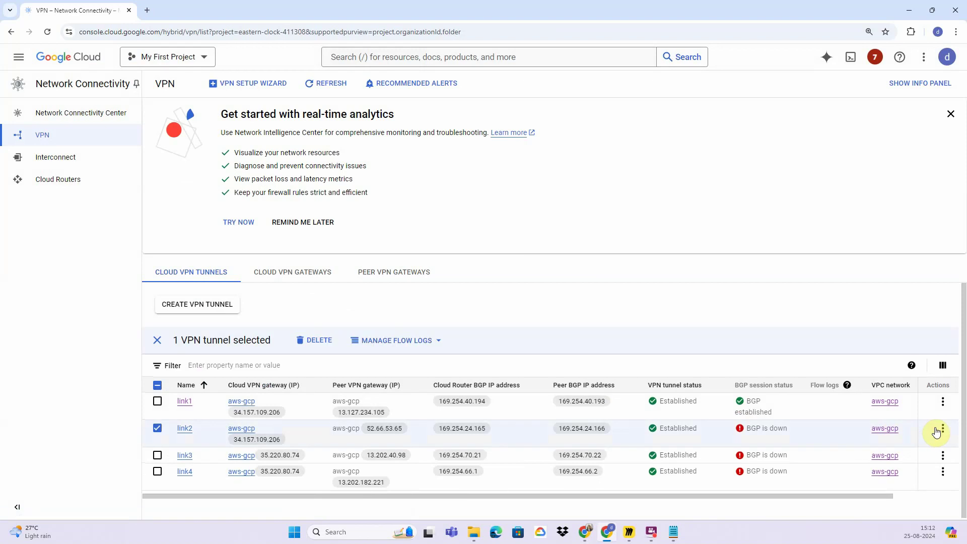
pyautogui.click(936, 432)
pyautogui.click(890, 452)
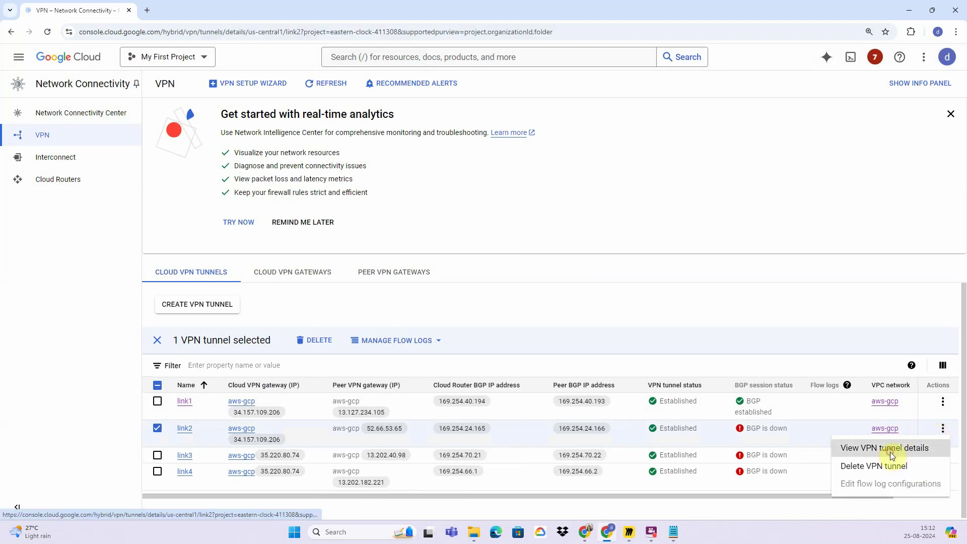
pyautogui.scroll(-3, 509, 346)
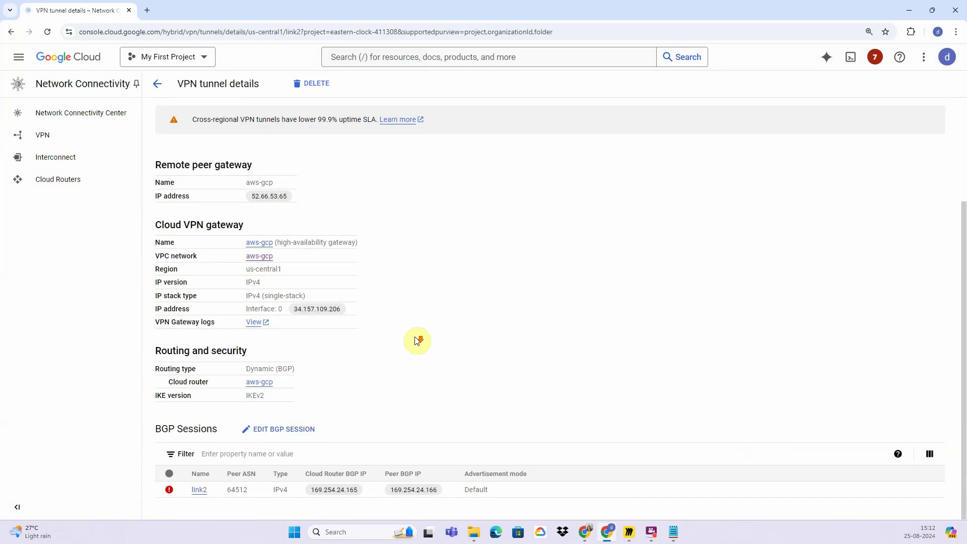
pyautogui.click(876, 490)
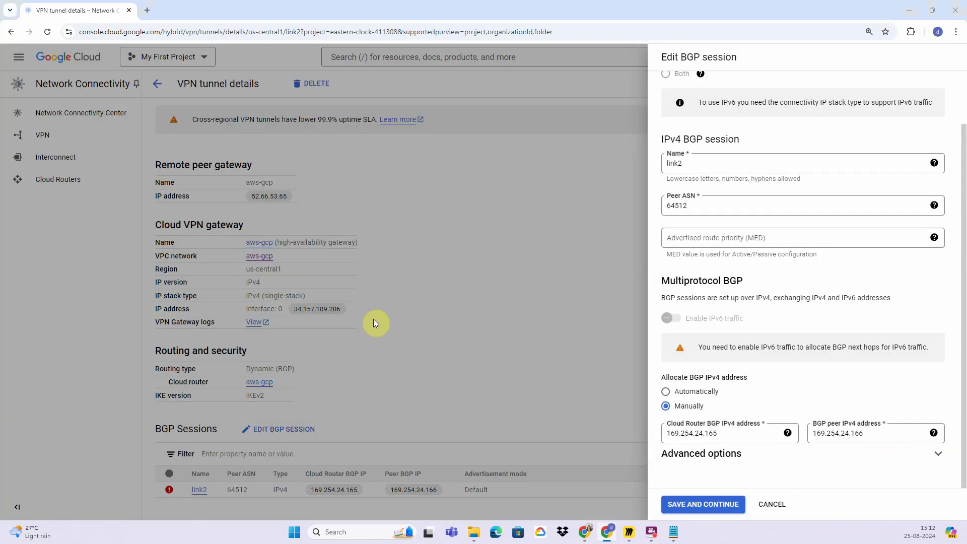
# Step: Copy the second tunnel's Customer Gateway inside IP 169.254.48.154 from the AWS configuration file into link2's Cloud Router BGP IPv4 address
pyautogui.hotkey('alt', 'Tab')
pyautogui.scroll(4, 195, 436)
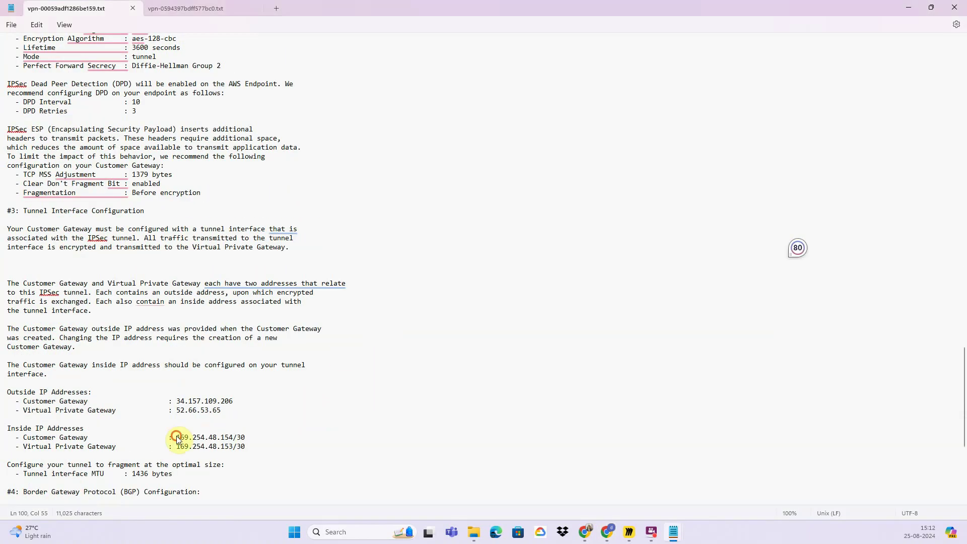
pyautogui.moveTo(177, 437); pyautogui.dragTo(230, 440)
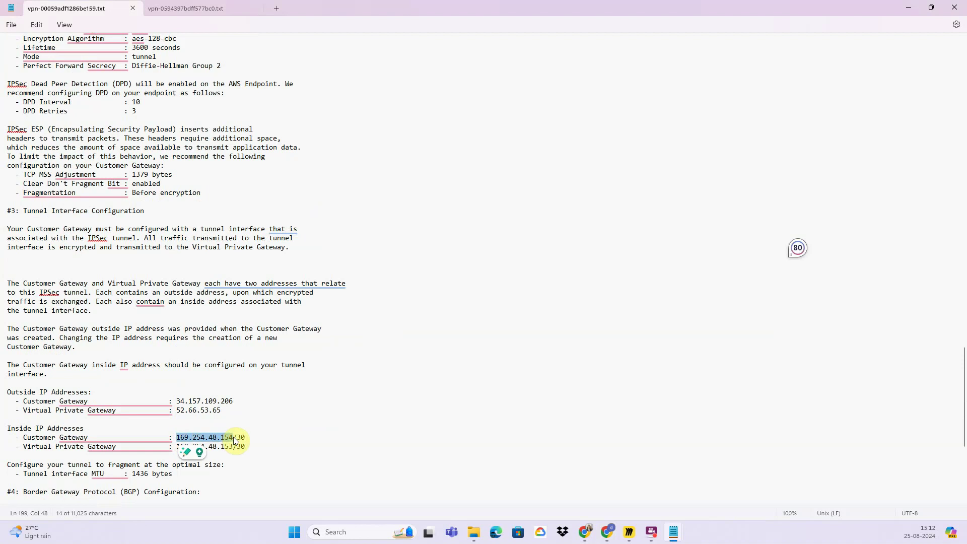
pyautogui.hotkey('alt', 'Tab')
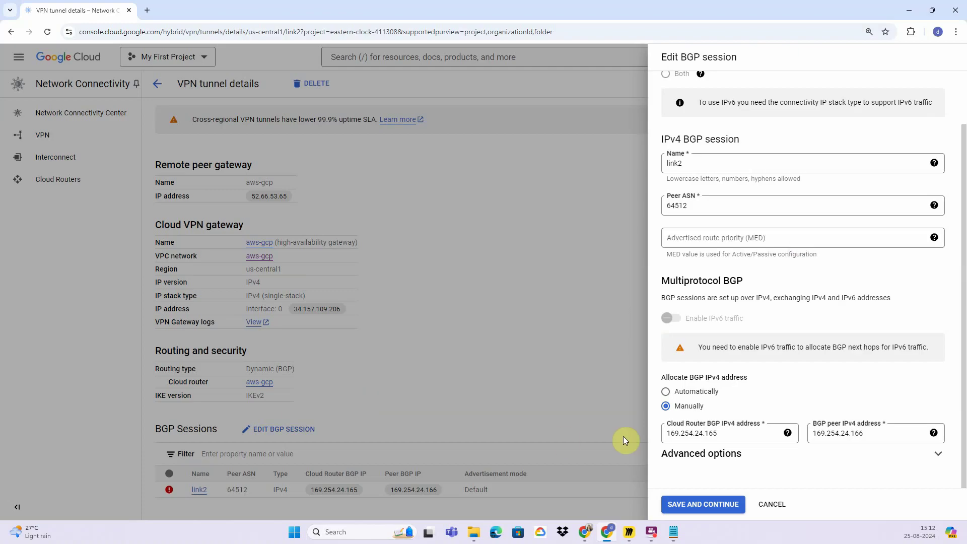
pyautogui.doubleClick(742, 432)
pyautogui.write('169.254.48.154')
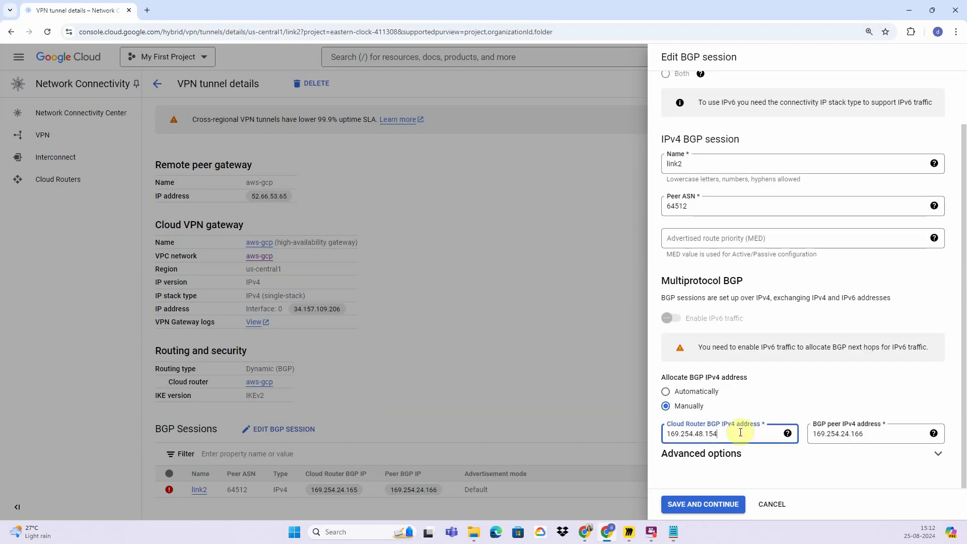
# Step: Set link2's BGP peer IPv4 address to 169.254.48.153, save the session and return to the VPN tunnel list
pyautogui.doubleClick(884, 433)
pyautogui.write('169.254.48.154')
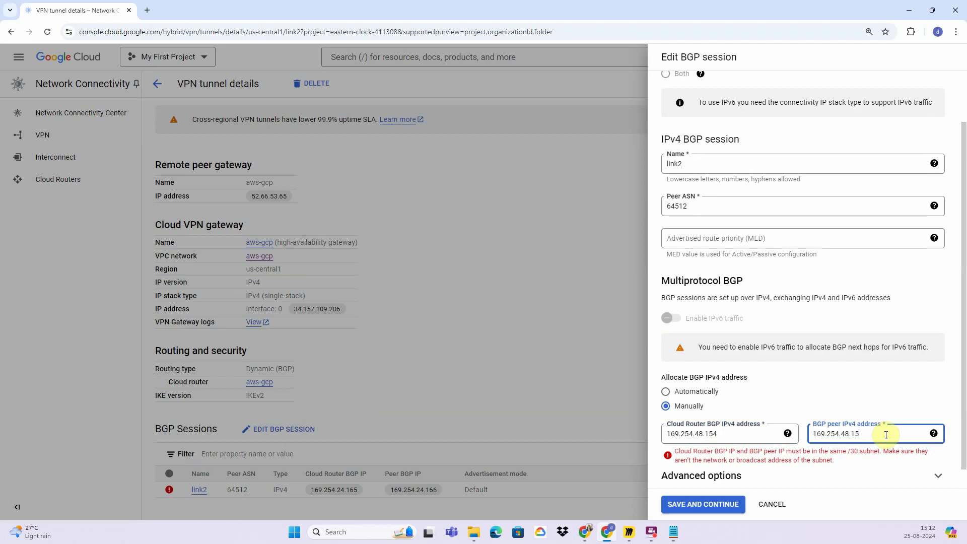
pyautogui.write('3')
pyautogui.click(703, 505)
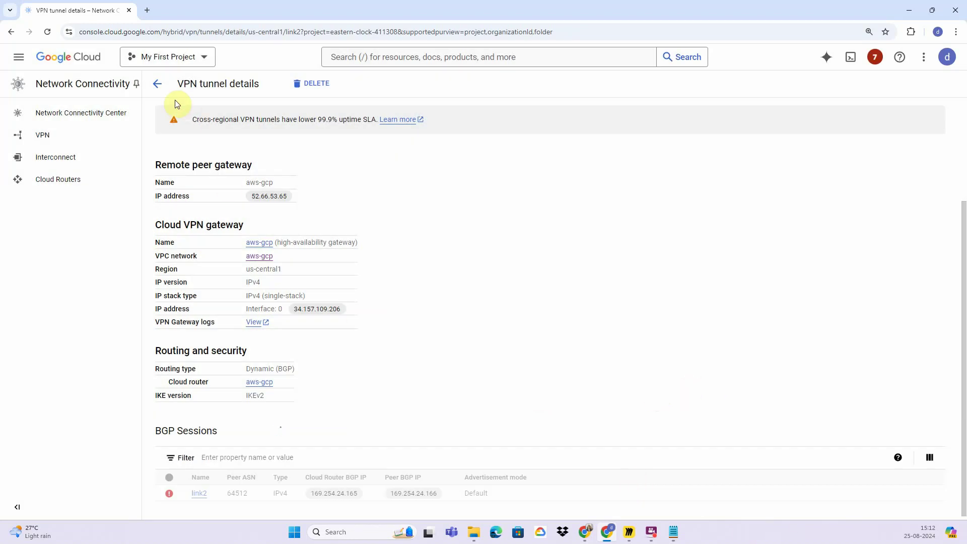
pyautogui.click(157, 83)
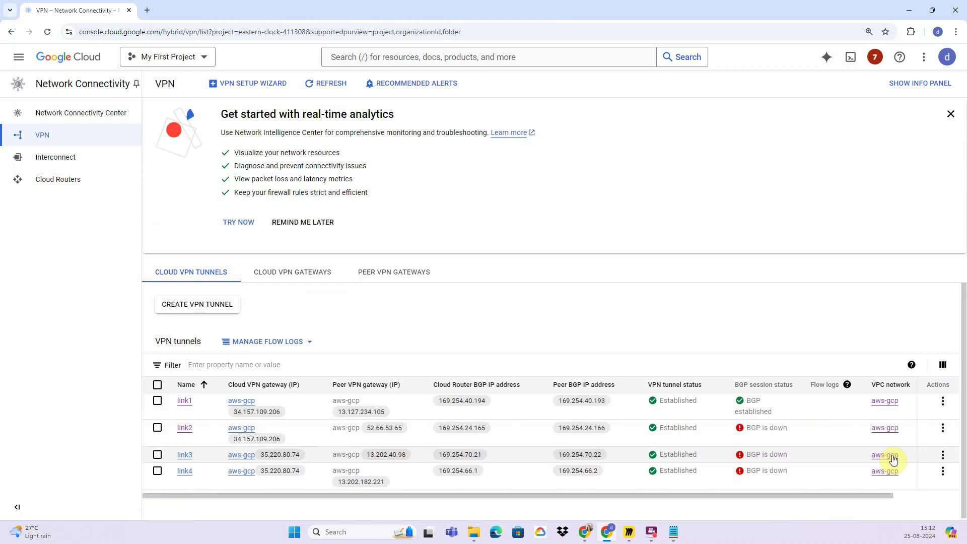
# Step: View the details of the link3 VPN tunnel and start editing its BGP session
pyautogui.click(940, 459)
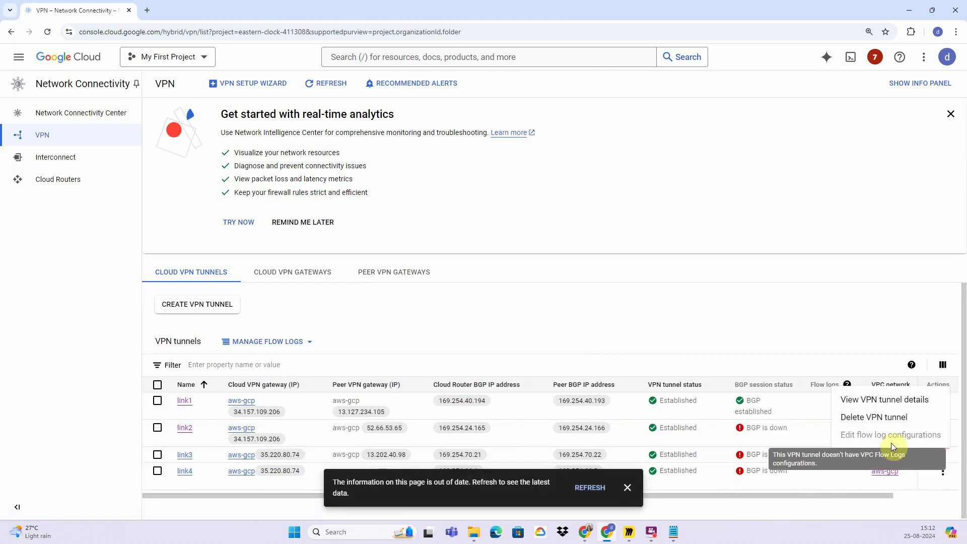
pyautogui.click(865, 401)
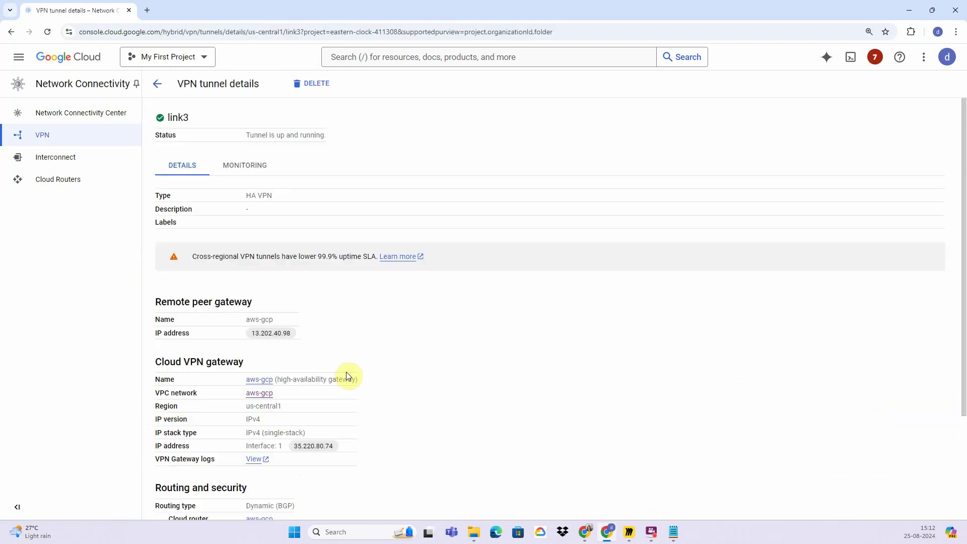
pyautogui.scroll(-3, 242, 356)
pyautogui.click(281, 428)
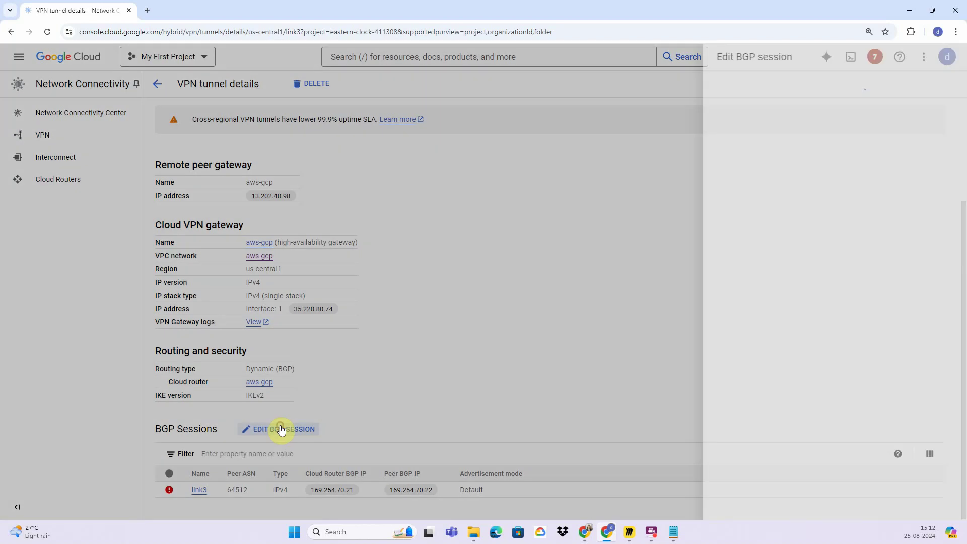
# Step: Copy the first tunnel's Customer Gateway inside IP 169.254.78.46 from the second AWS configuration file into link3's Cloud Router BGP IPv4 address
pyautogui.hotkey('alt', 'Tab')
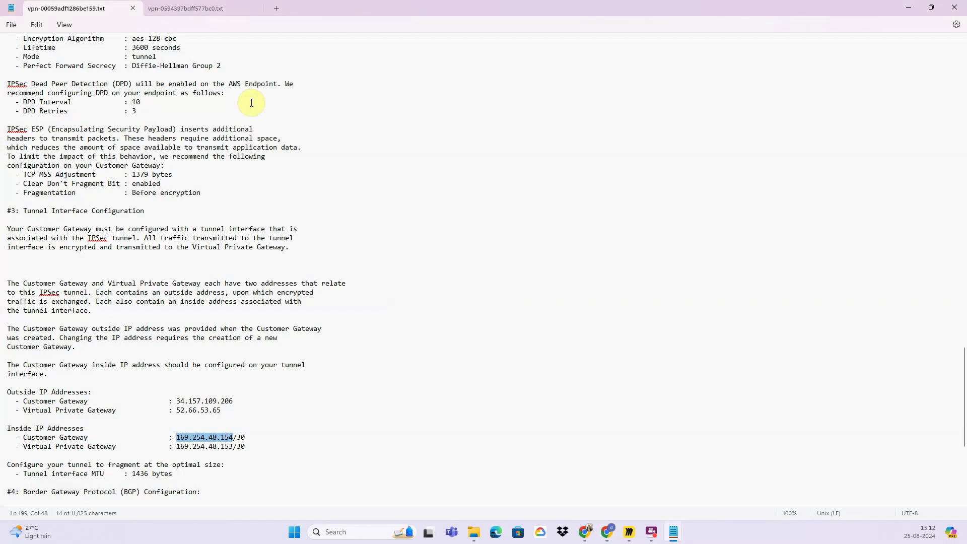
pyautogui.hotkey('ctrl', 'Tab')
pyautogui.scroll(-7, 320, 289)
pyautogui.scroll(-14, 315, 291)
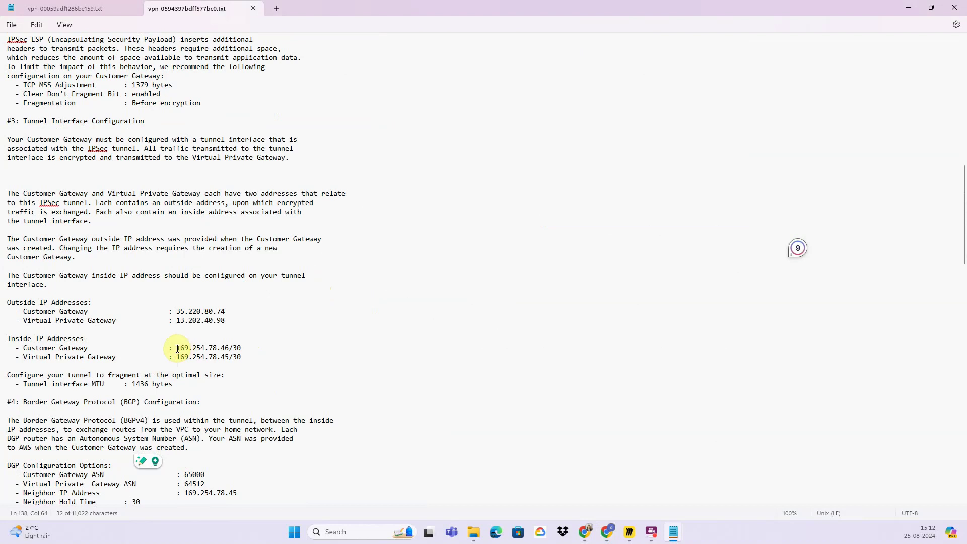
pyautogui.moveTo(176, 348); pyautogui.dragTo(230, 351)
pyautogui.hotkey('ctrl', 'c')
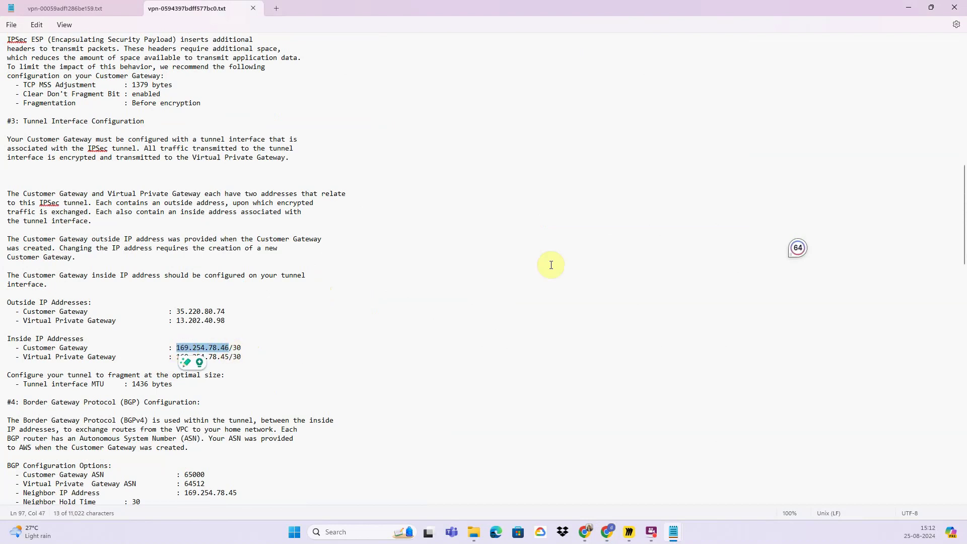
pyautogui.hotkey('alt', 'Tab')
pyautogui.scroll(-3, 715, 460)
pyautogui.tripleClick(756, 438)
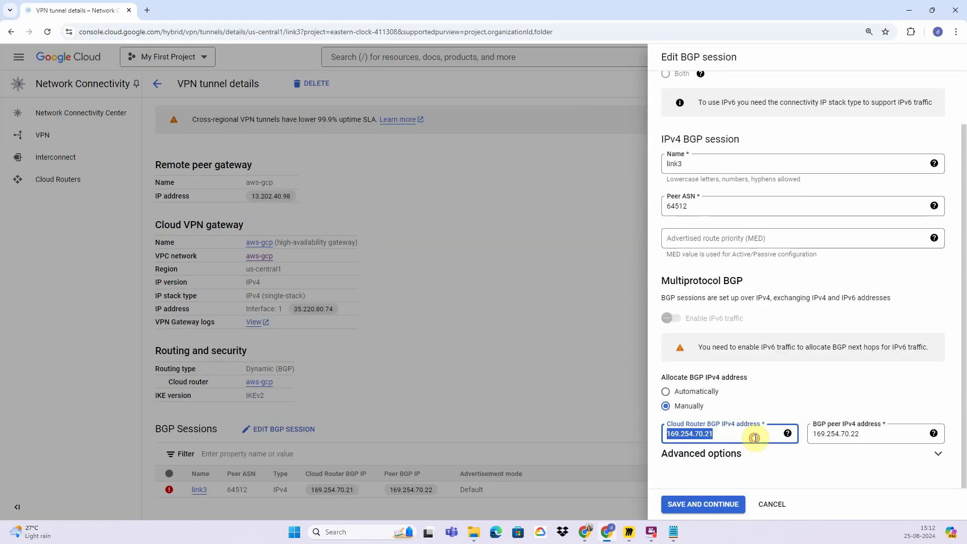
pyautogui.hotkey('ctrl', 'v')
# Step: Set link3's BGP peer IPv4 address to 169.254.78.45 and save the session
pyautogui.click(869, 435)
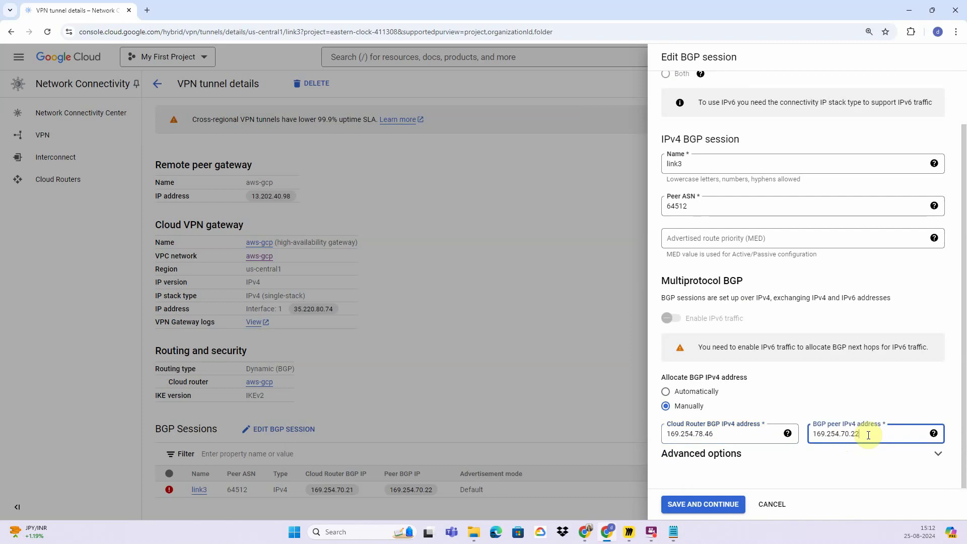
pyautogui.tripleClick(869, 435)
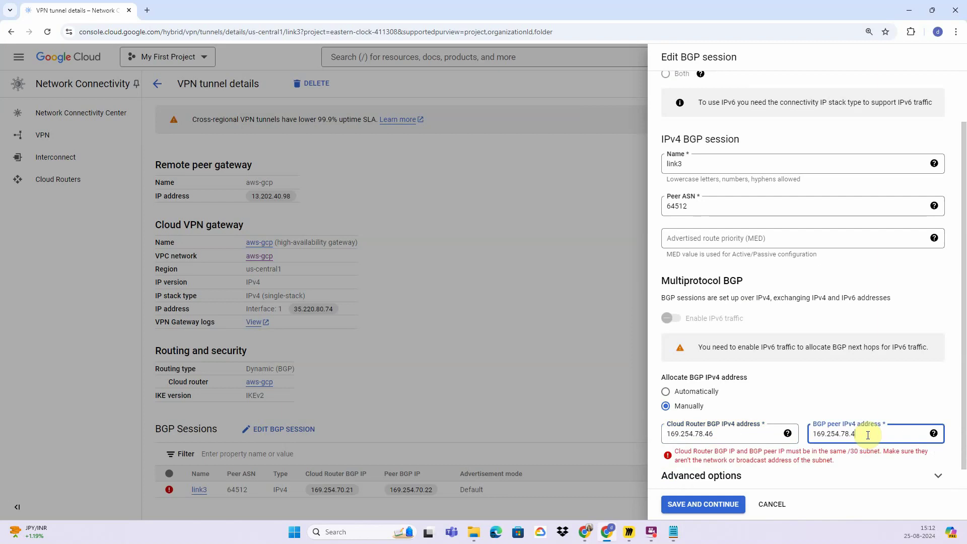
pyautogui.write('5')
pyautogui.click(703, 504)
# Step: Copy tunnel #2's Customer Gateway inside IP 169.254.131.102 from vpn-0594397bdff577bc0.txt into the Cloud Router BGP IPv4 address of link4's BGP session
pyautogui.hotkey('alt', 'Tab')
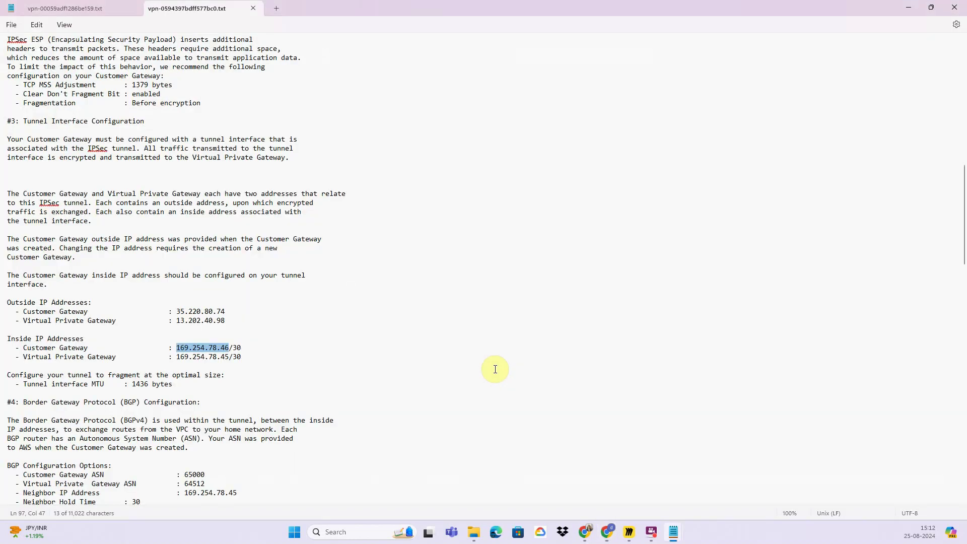
pyautogui.scroll(-12, 496, 369)
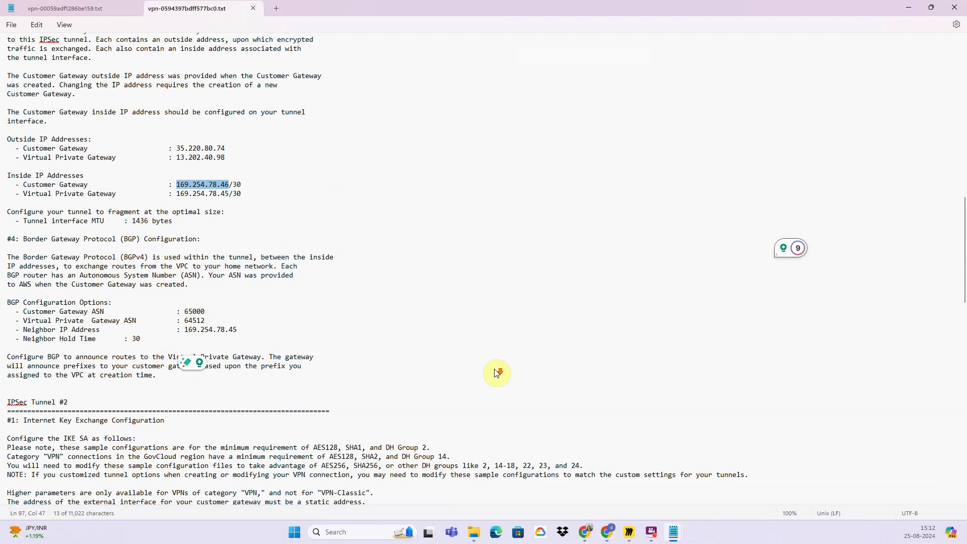
pyautogui.scroll(-15, 496, 372)
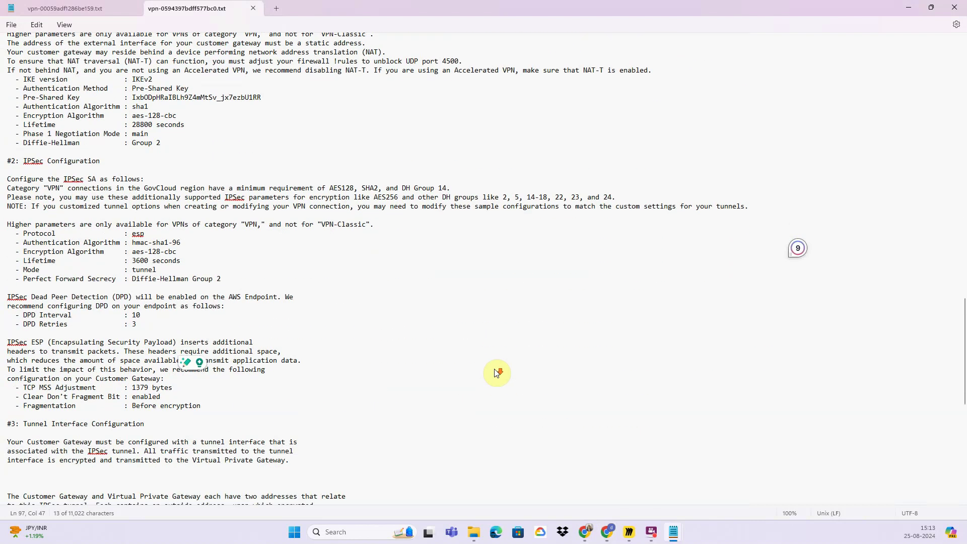
pyautogui.scroll(-4, 497, 373)
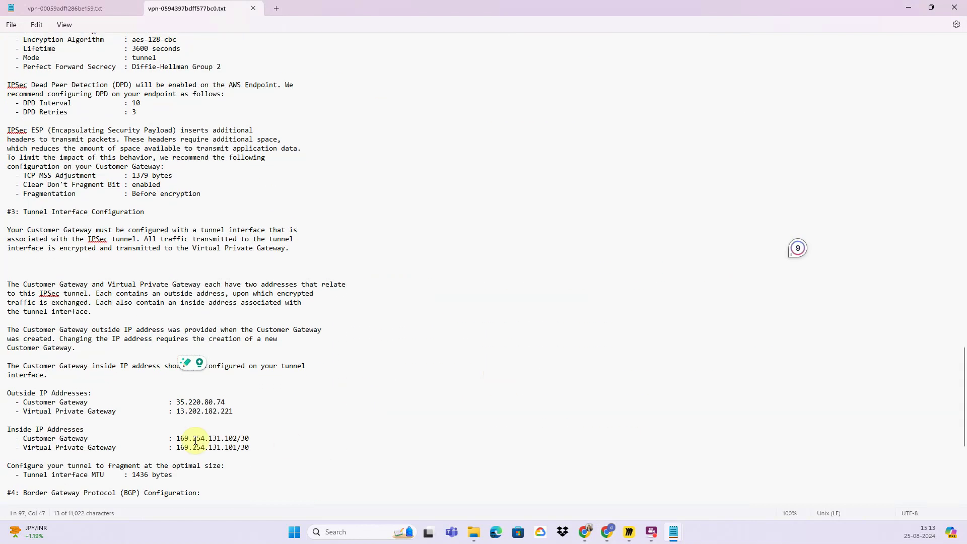
pyautogui.moveTo(174, 436); pyautogui.dragTo(237, 443)
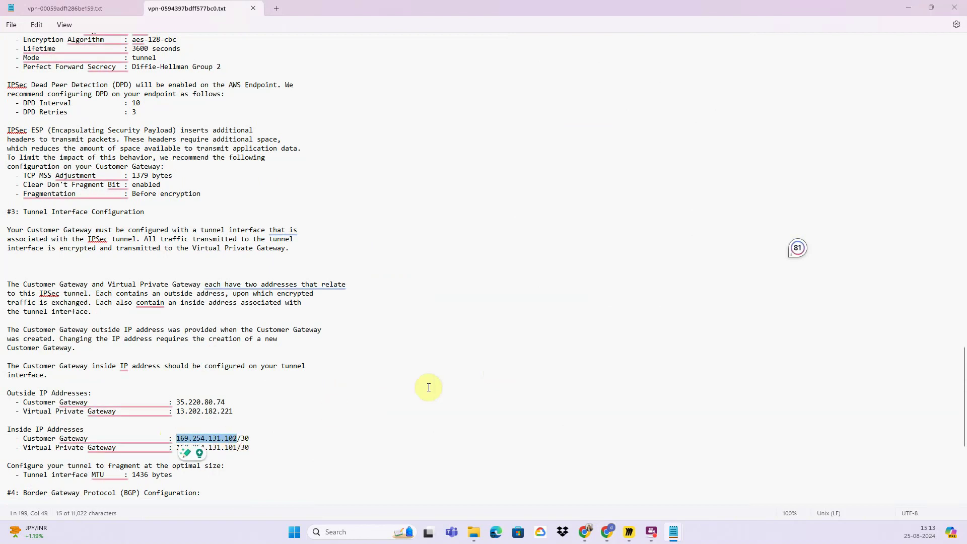
pyautogui.hotkey('alt', 'Tab')
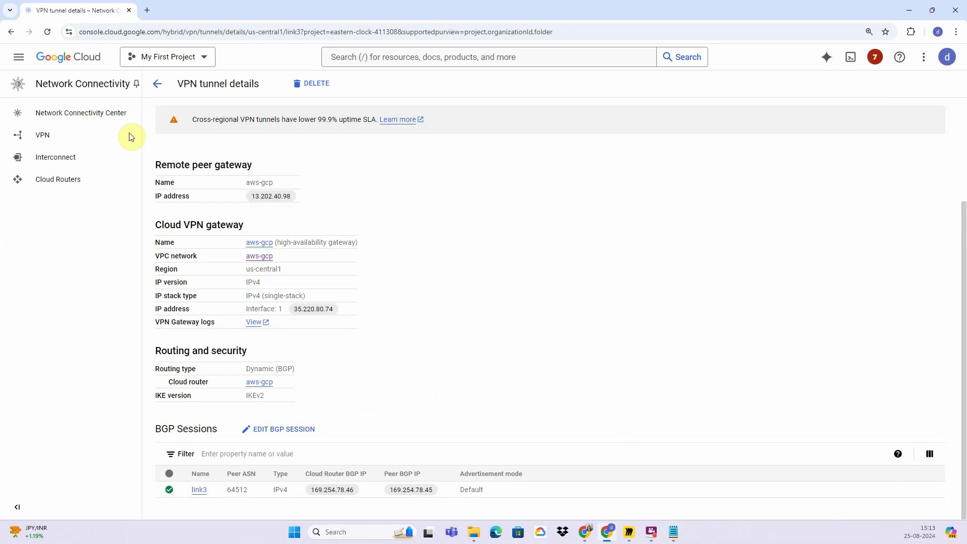
pyautogui.click(280, 429)
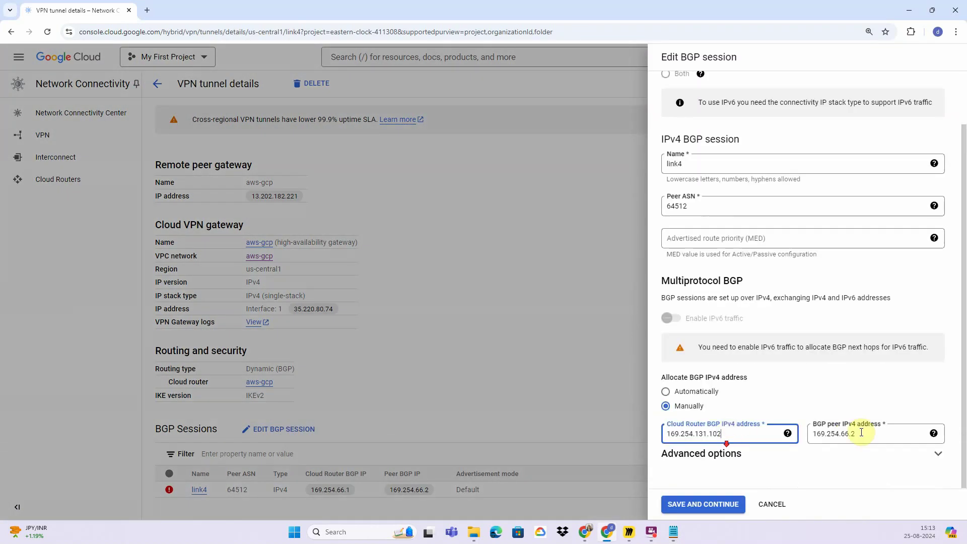
# Step: Set link4's BGP peer IPv4 address to 169.254.131.101, save the session and reload the VPN tunnel list
pyautogui.click(888, 436)
pyautogui.hotkey('ctrl', 'a')
pyautogui.write('169.254.131.102')
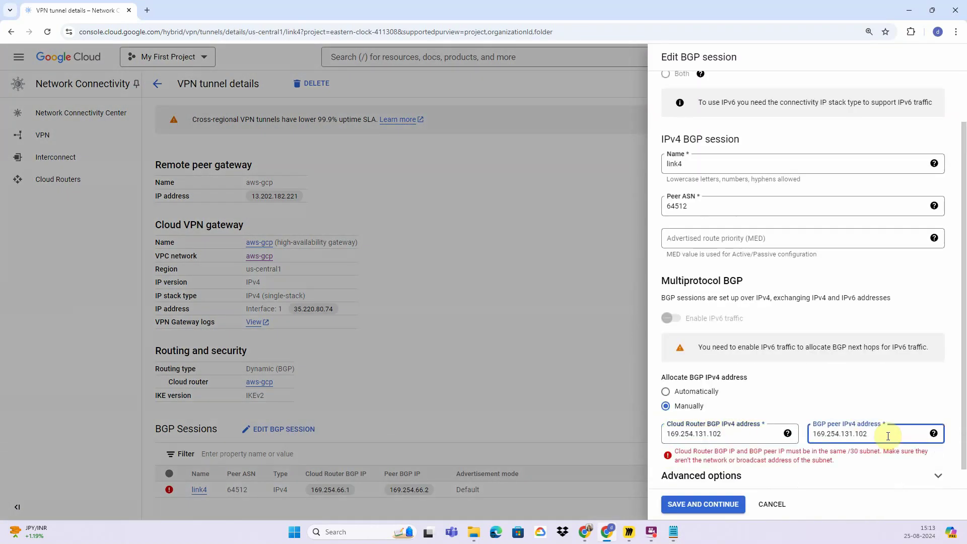
pyautogui.write('1')
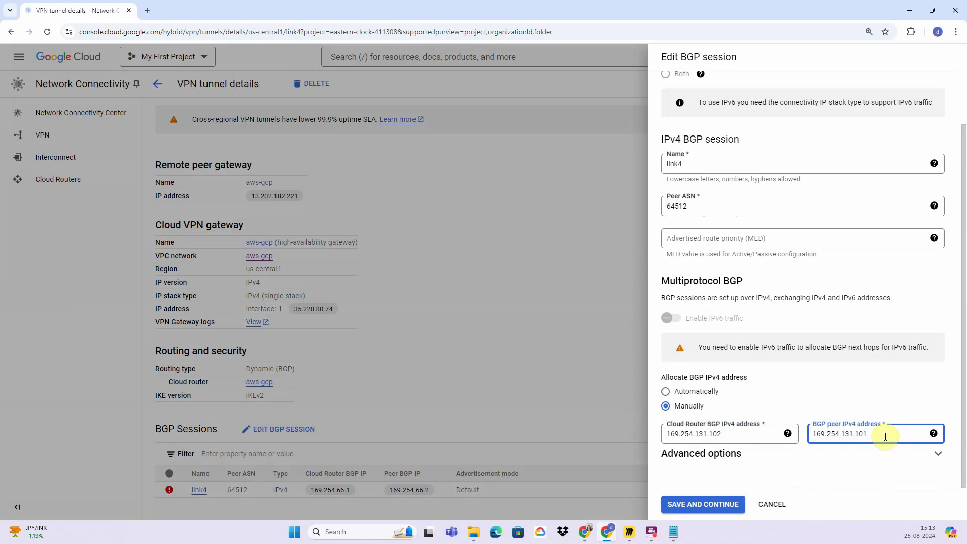
pyautogui.click(725, 504)
pyautogui.scroll(-1, 463, 354)
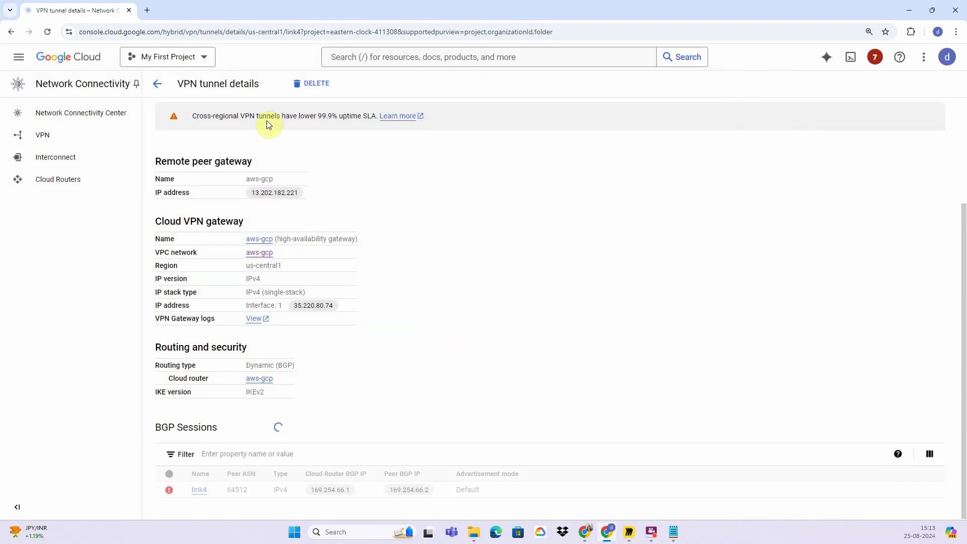
pyautogui.click(166, 86)
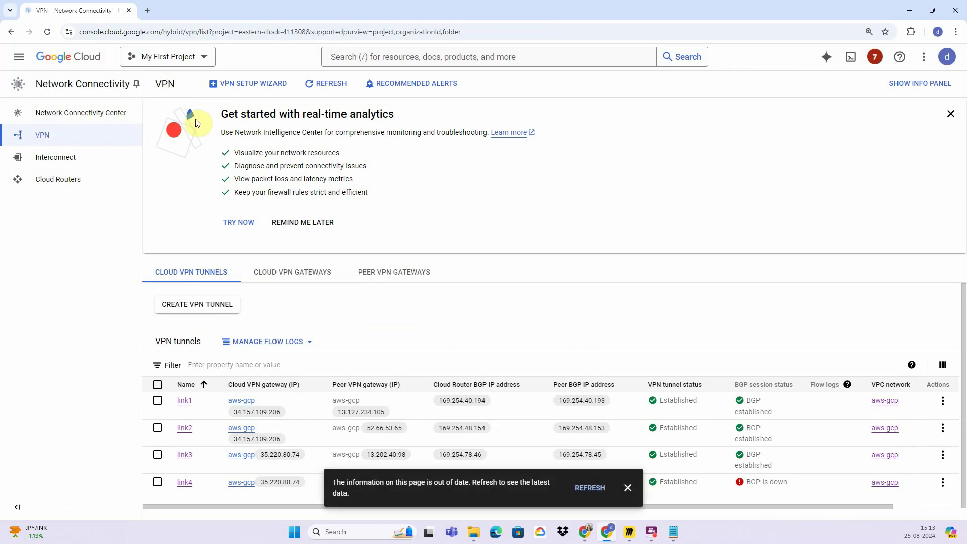
pyautogui.click(48, 32)
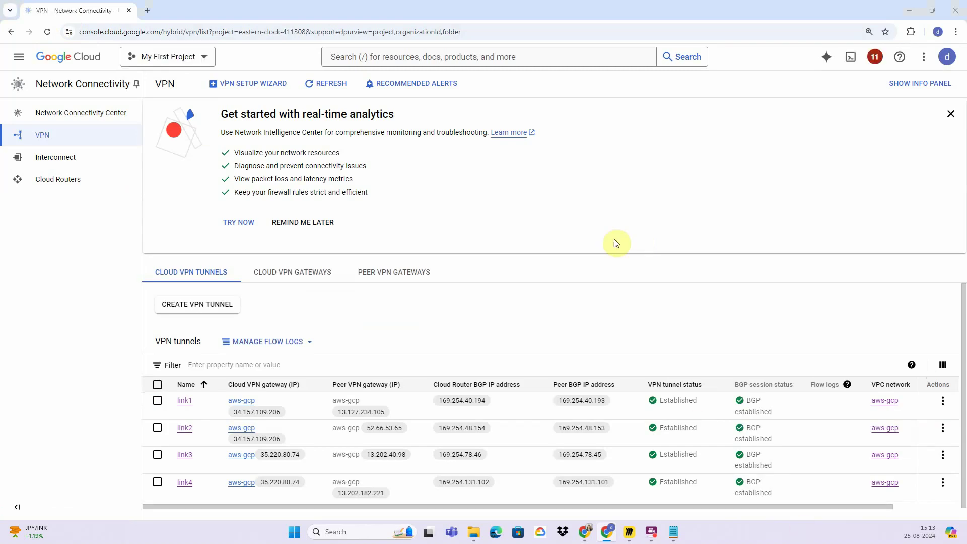
# Step: Switch to the AWS console and check the tunnel states of the Site-to-Site VPN connections CG1 and CG2
pyautogui.hotkey('alt', 'Tab')
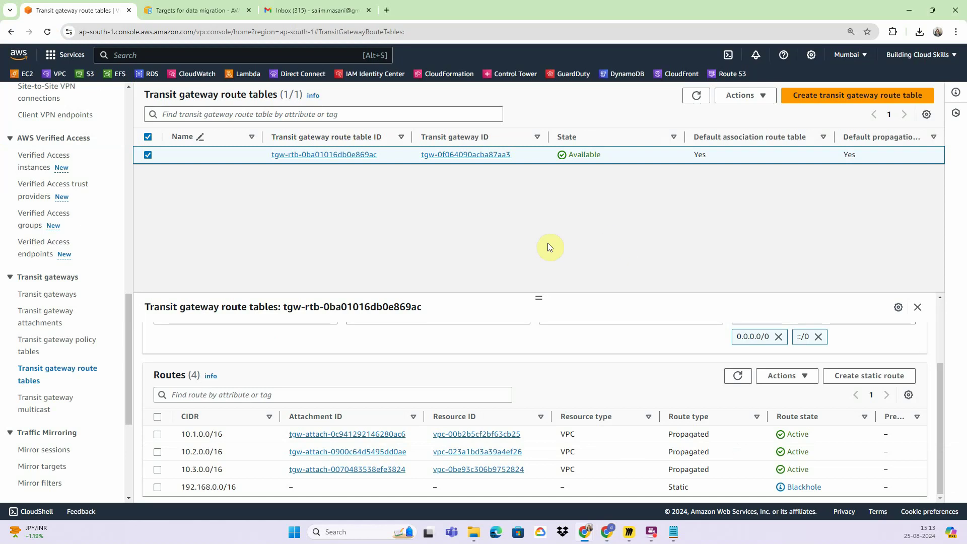
pyautogui.scroll(-3, 65, 283)
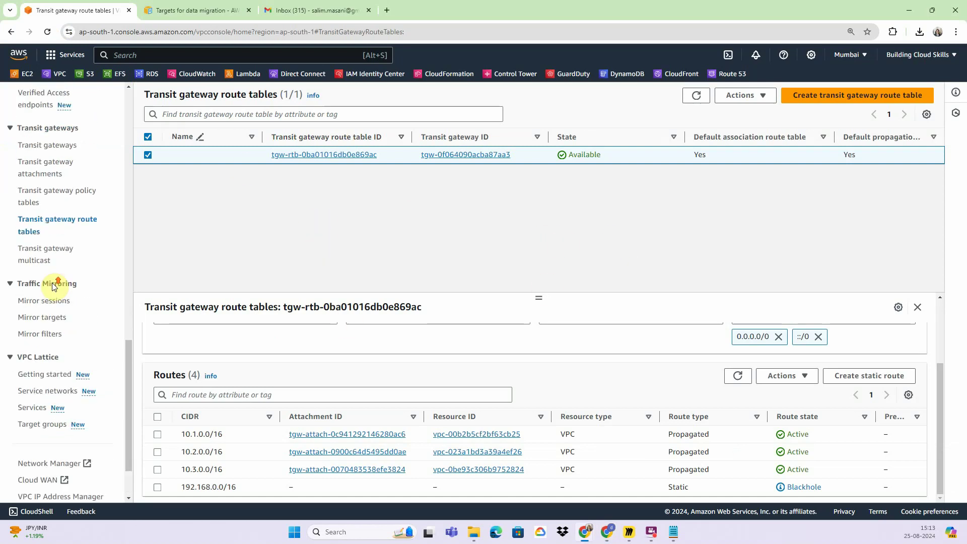
pyautogui.scroll(4, 54, 286)
pyautogui.scroll(3, 54, 285)
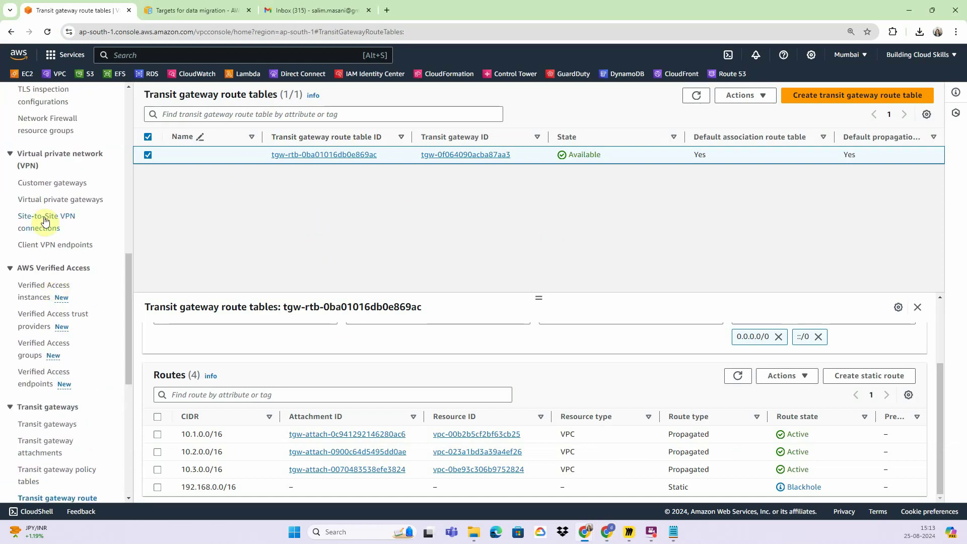
pyautogui.click(45, 219)
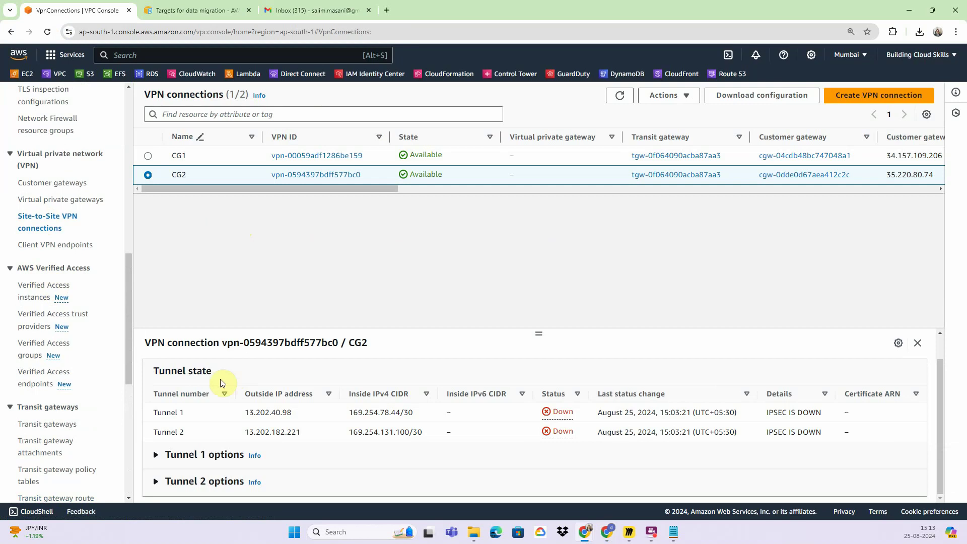
pyautogui.click(47, 32)
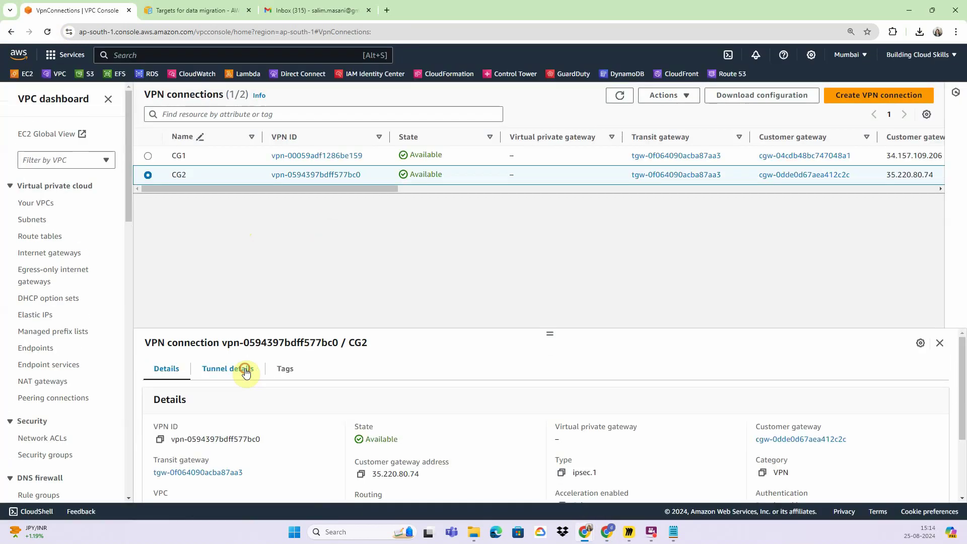
pyautogui.click(231, 369)
pyautogui.scroll(-1, 425, 395)
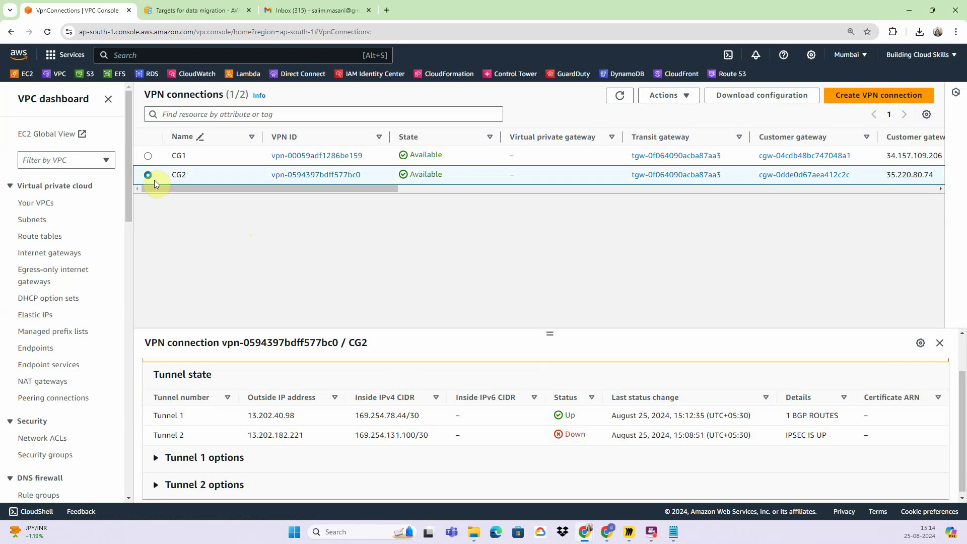
pyautogui.click(148, 156)
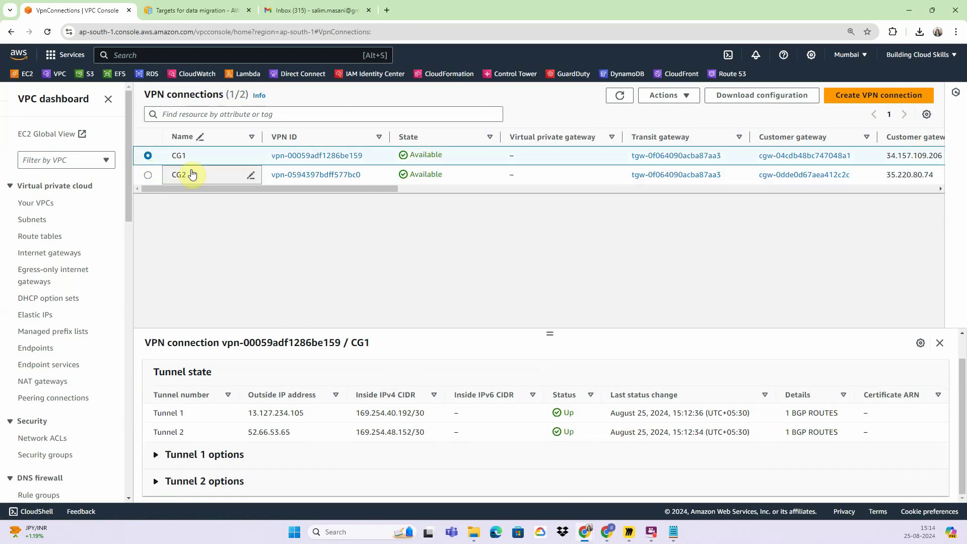
pyautogui.click(147, 175)
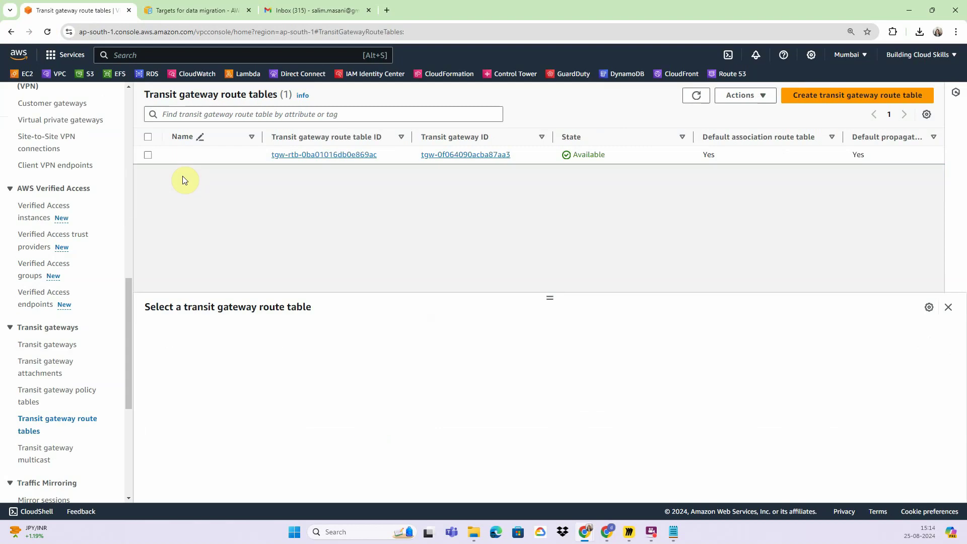
# Step: Delete the static blackhole route 192.168.0.0/16 from the transit gateway route table and refresh its routes
pyautogui.click(147, 157)
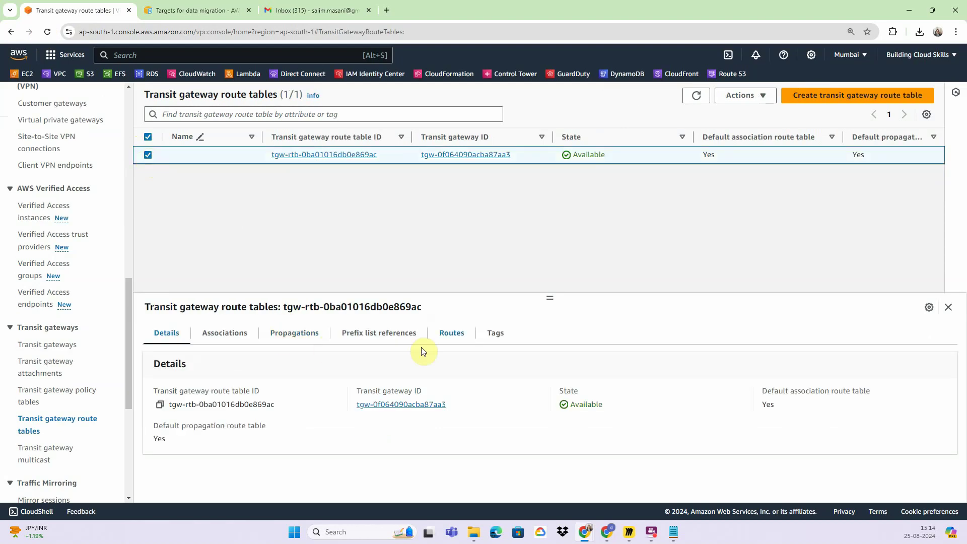
pyautogui.click(453, 337)
pyautogui.scroll(-3, 484, 400)
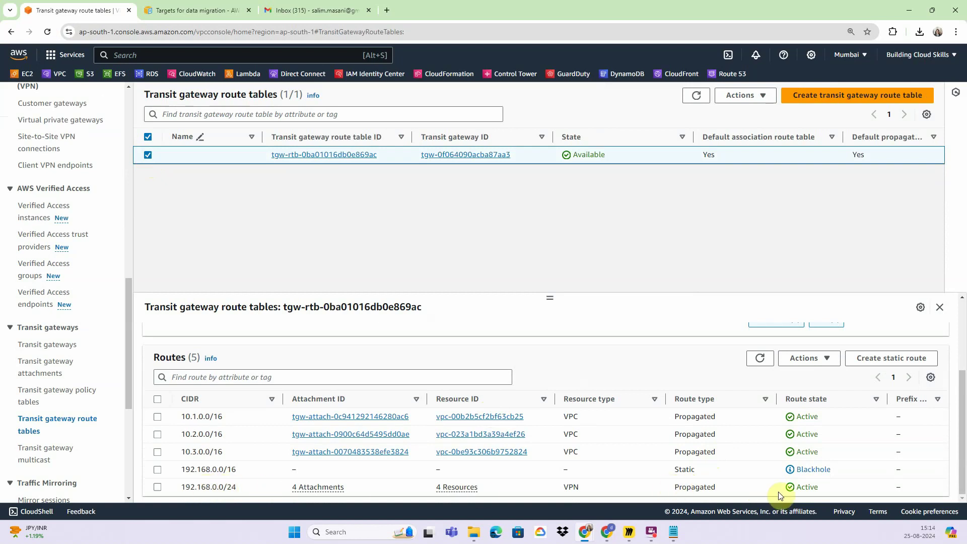
pyautogui.click(157, 470)
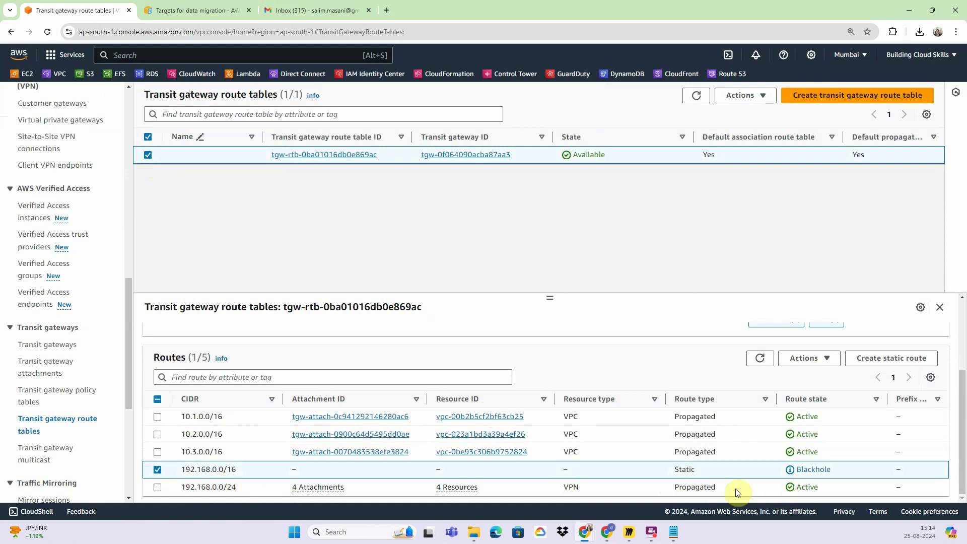
pyautogui.click(789, 357)
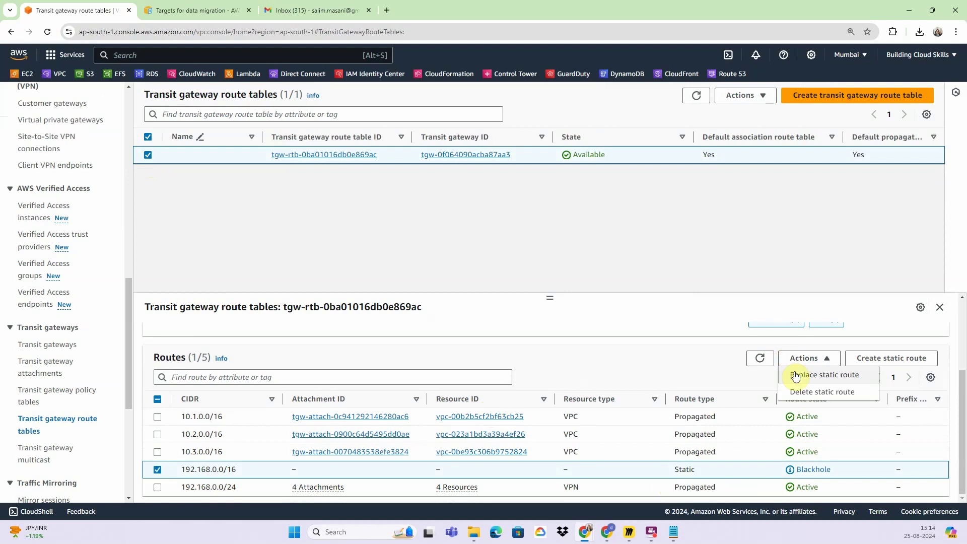
pyautogui.click(800, 391)
pyautogui.click(727, 376)
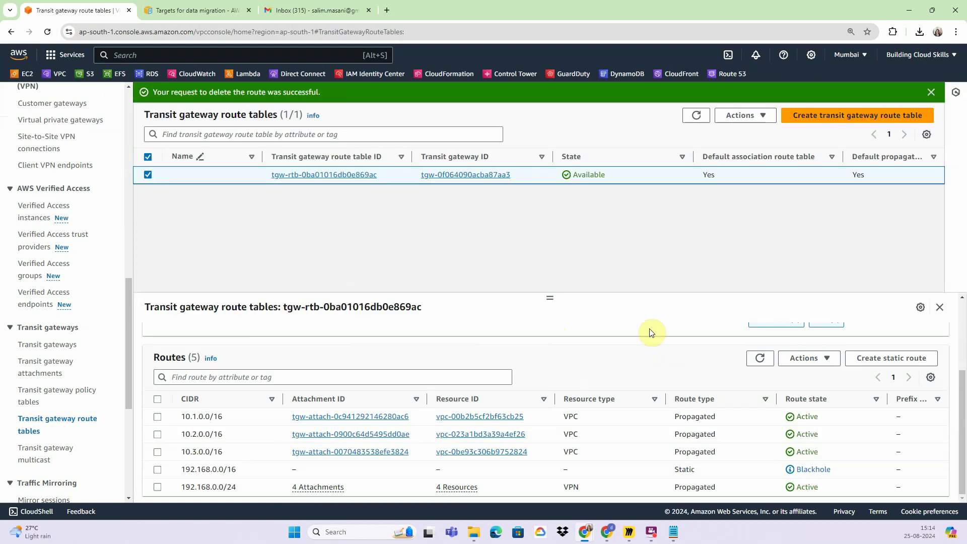
pyautogui.click(757, 360)
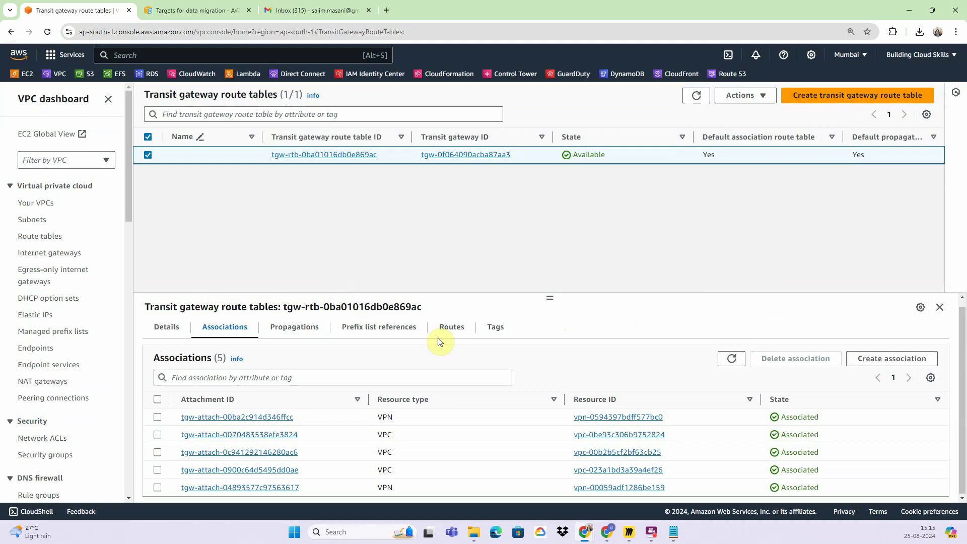
# Step: Check the routes listed in the transit gateway route table
pyautogui.click(446, 333)
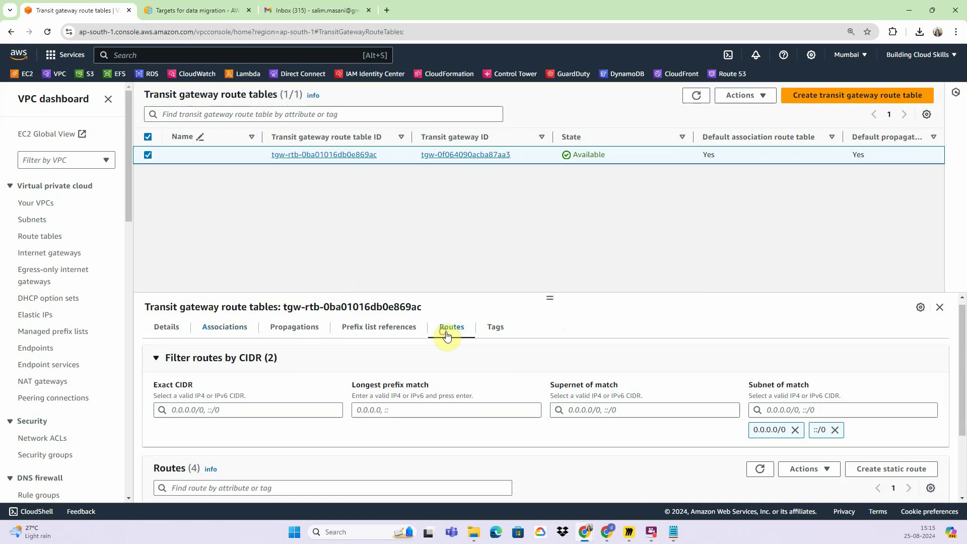
pyautogui.scroll(-3, 514, 385)
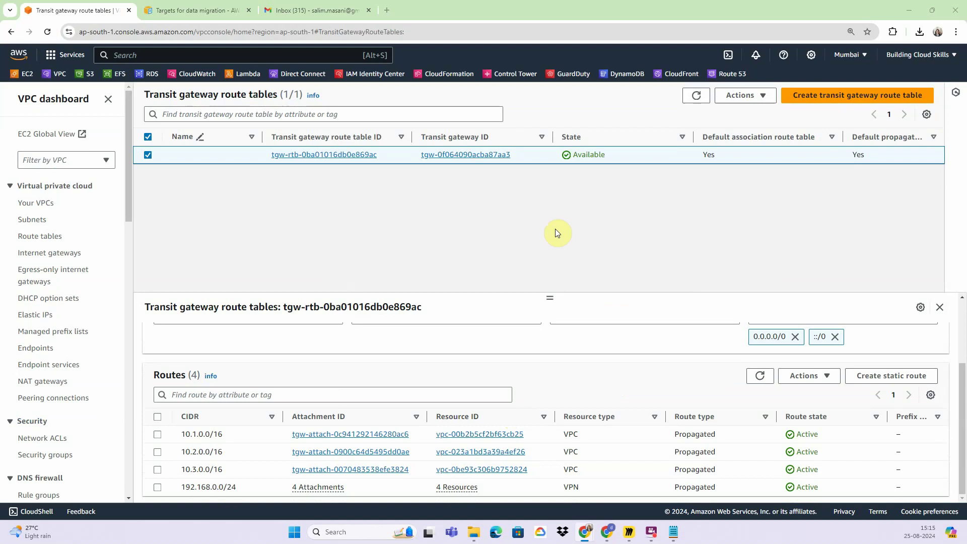
# Step: Switch to the Miro board and trace the path from the aws-gcp VPC through the transit gateway to VPC 1
pyautogui.hotkey('alt', 'Tab')
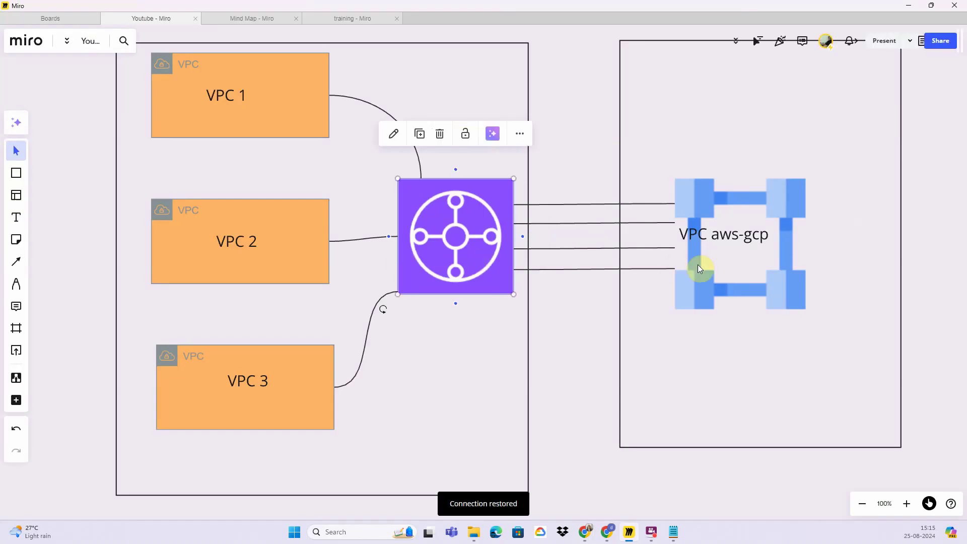
pyautogui.click(714, 283)
pyautogui.click(514, 263)
pyautogui.click(492, 268)
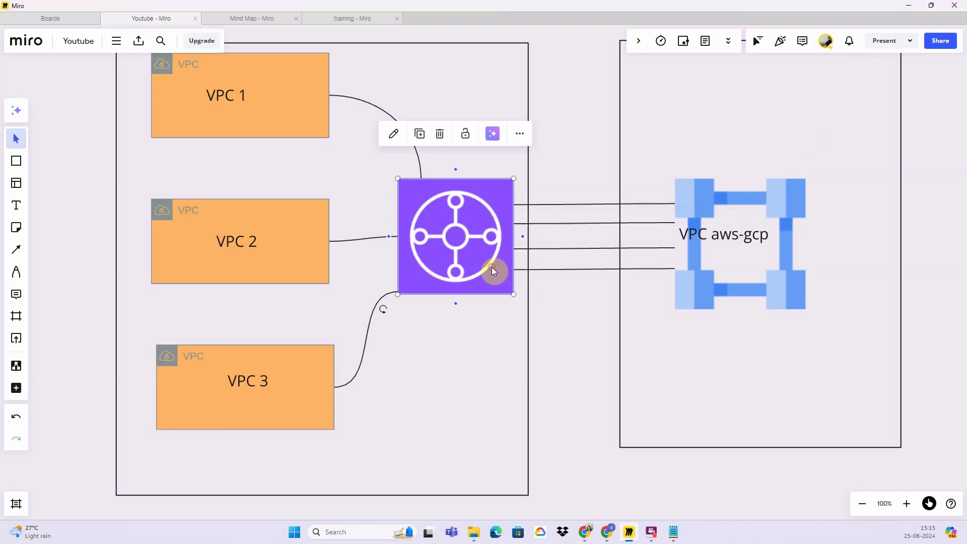
pyautogui.click(279, 121)
pyautogui.click(401, 211)
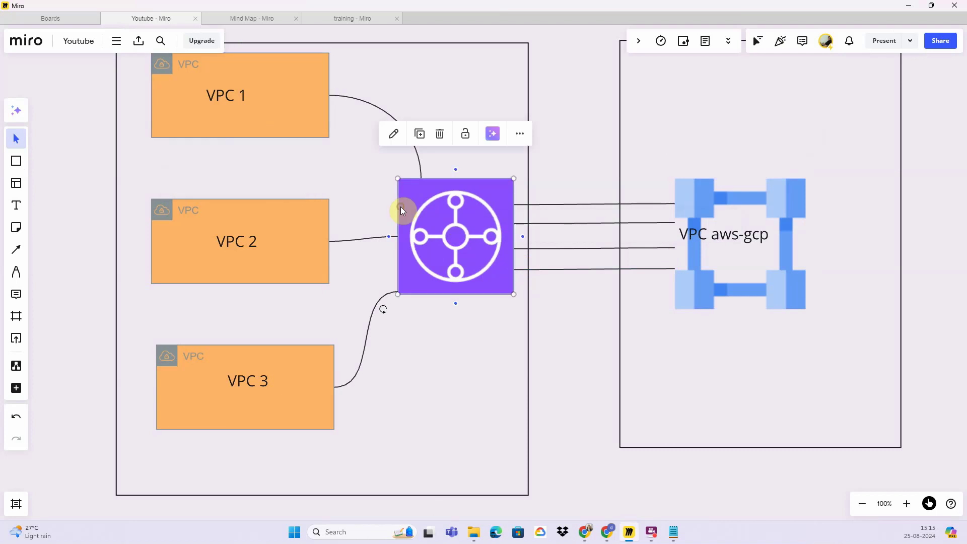
pyautogui.click(221, 99)
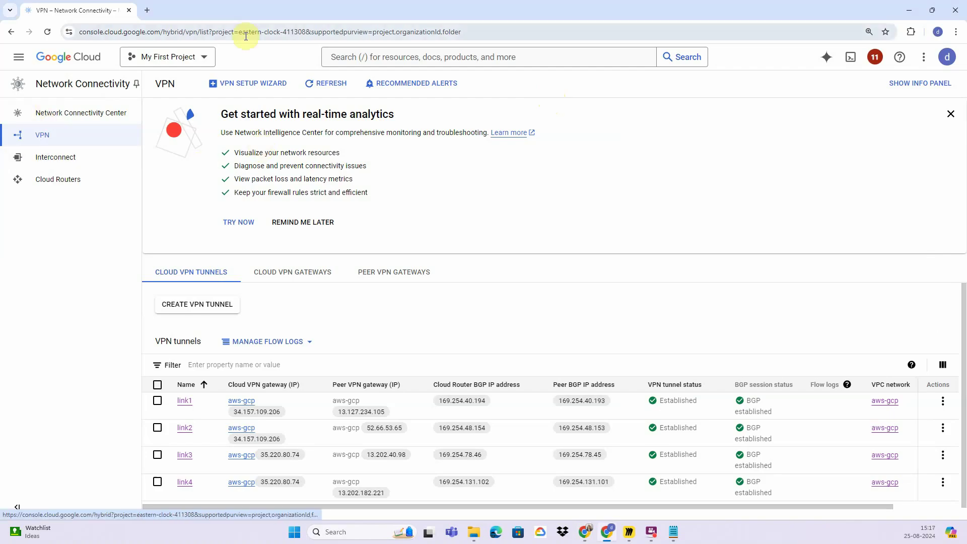
# Step: In Google Cloud, move the SSH-in-browser window aside and view the demo VM instance's internal IP
pyautogui.click(415, 57)
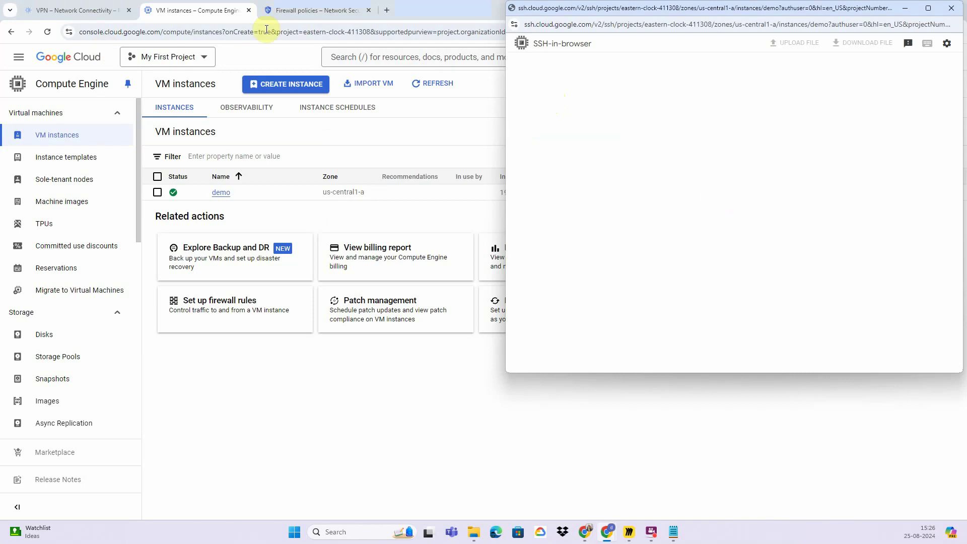
pyautogui.moveTo(668, 6); pyautogui.dragTo(966, 307)
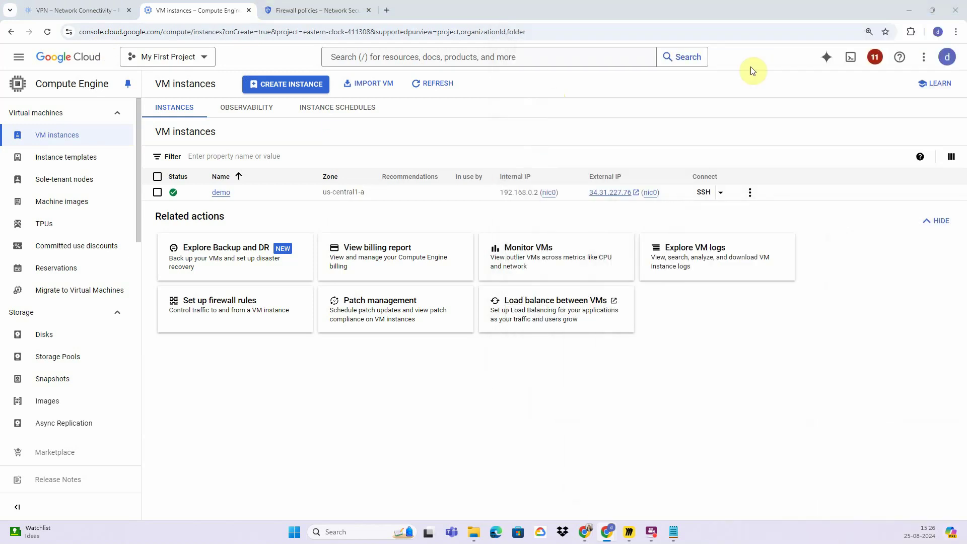
pyautogui.click(875, 57)
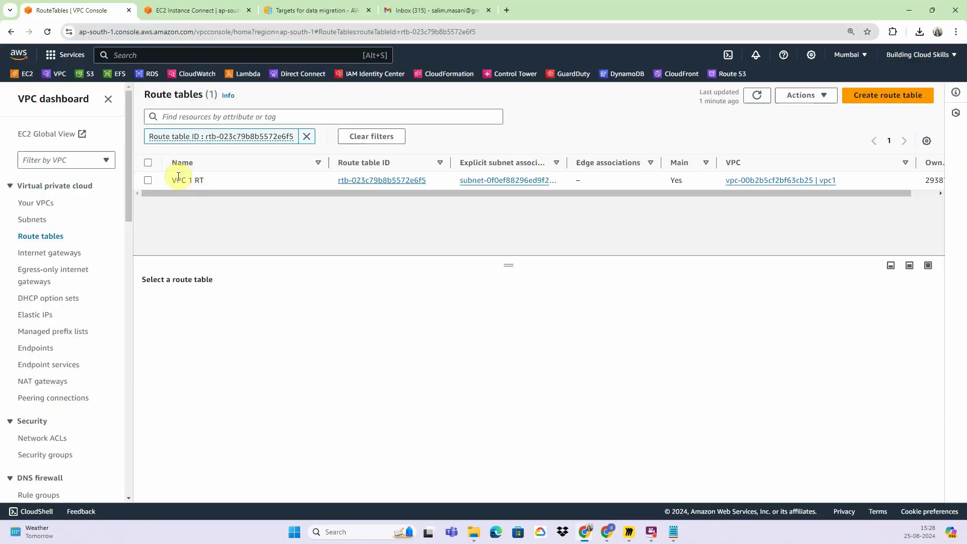
# Step: In the AWS console, check the routes of the VPC 1 RT route table, especially the 192.168.0.0/16 route to the transit gateway
pyautogui.click(153, 182)
pyautogui.click(214, 303)
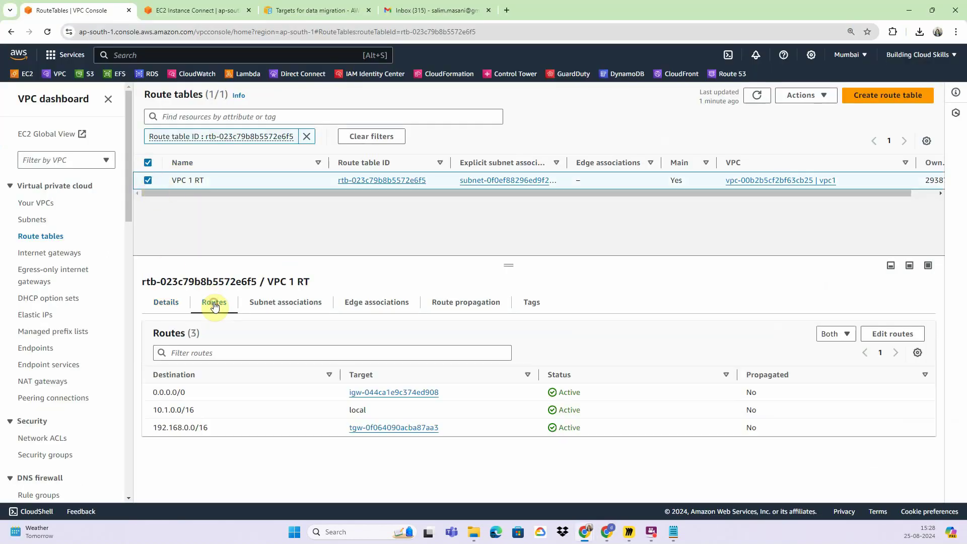
pyautogui.moveTo(276, 426); pyautogui.dragTo(156, 427)
pyautogui.moveTo(446, 433); pyautogui.dragTo(617, 443)
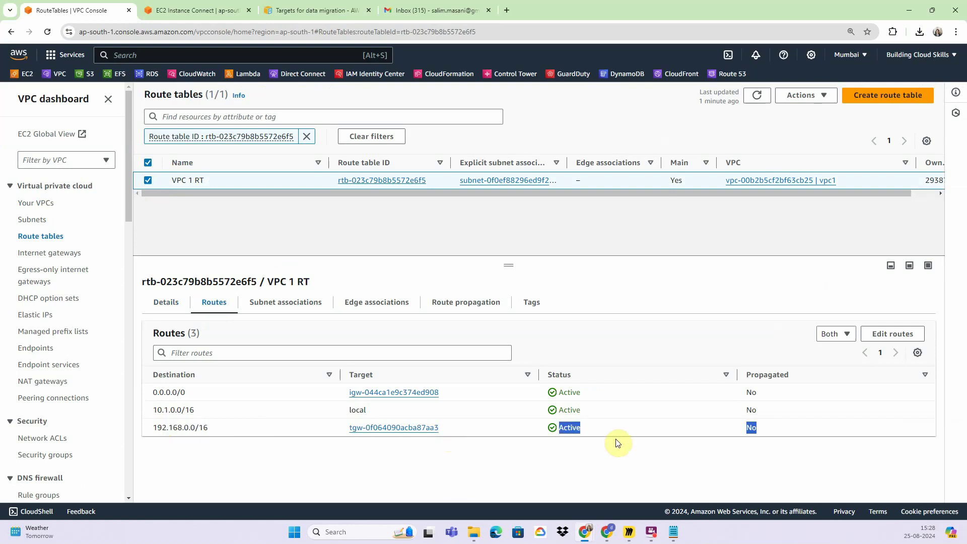